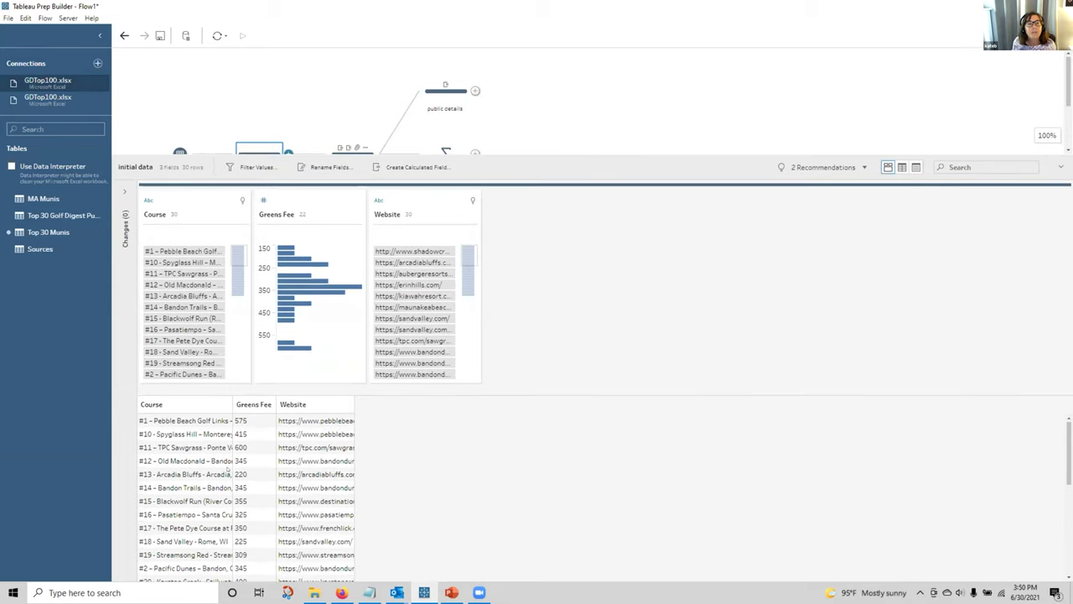
- Highlight the #1 Pebble Beach course, then widen the data grid columns and the Course profile card to show full values
click(181, 252)
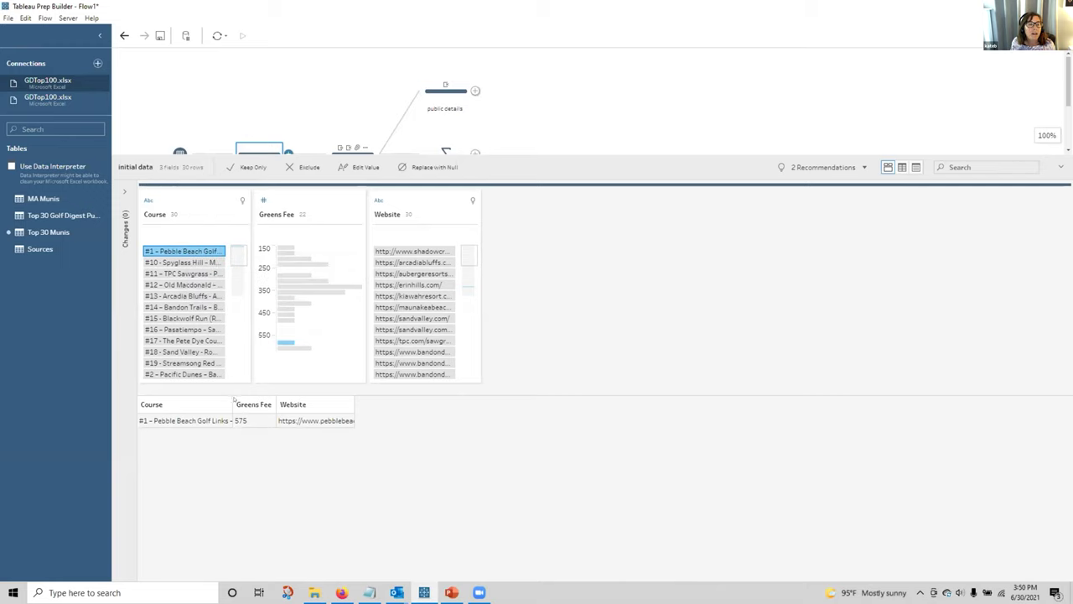
drag(234, 399, 336, 399)
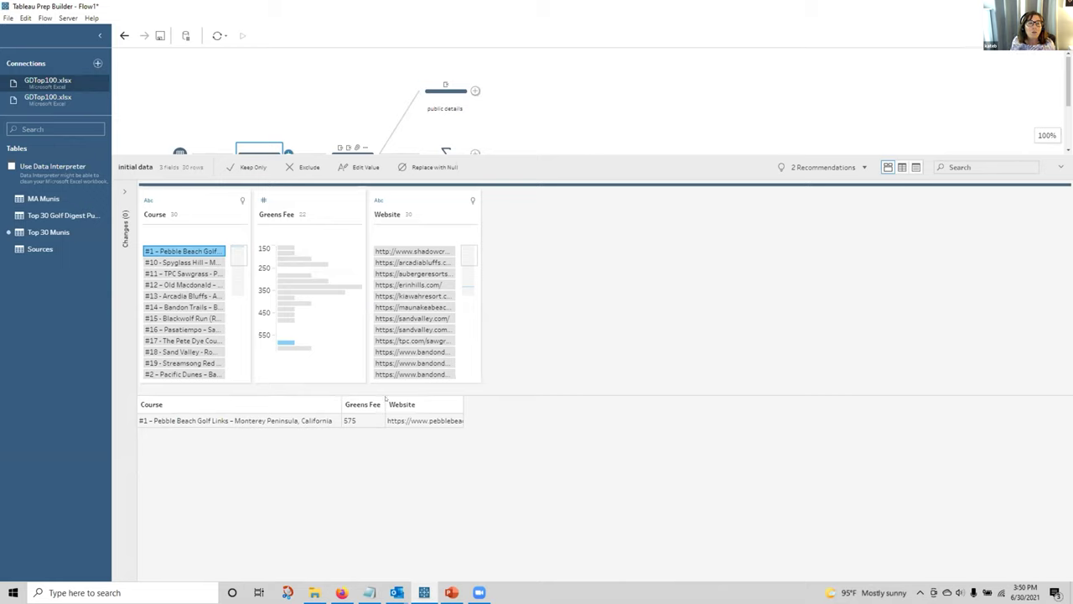
drag(379, 400, 407, 405)
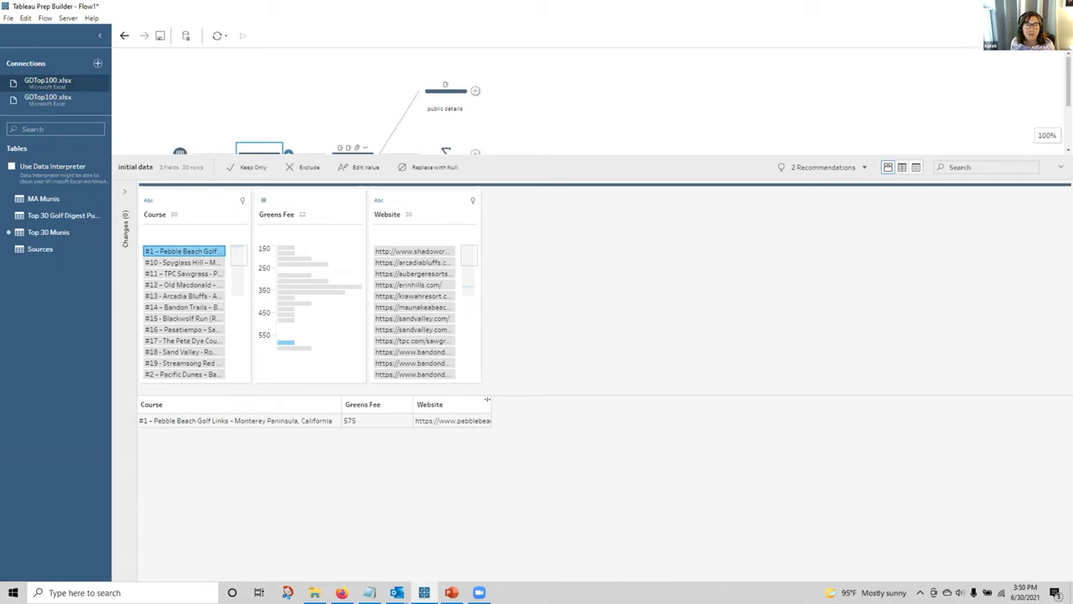
drag(486, 404, 570, 402)
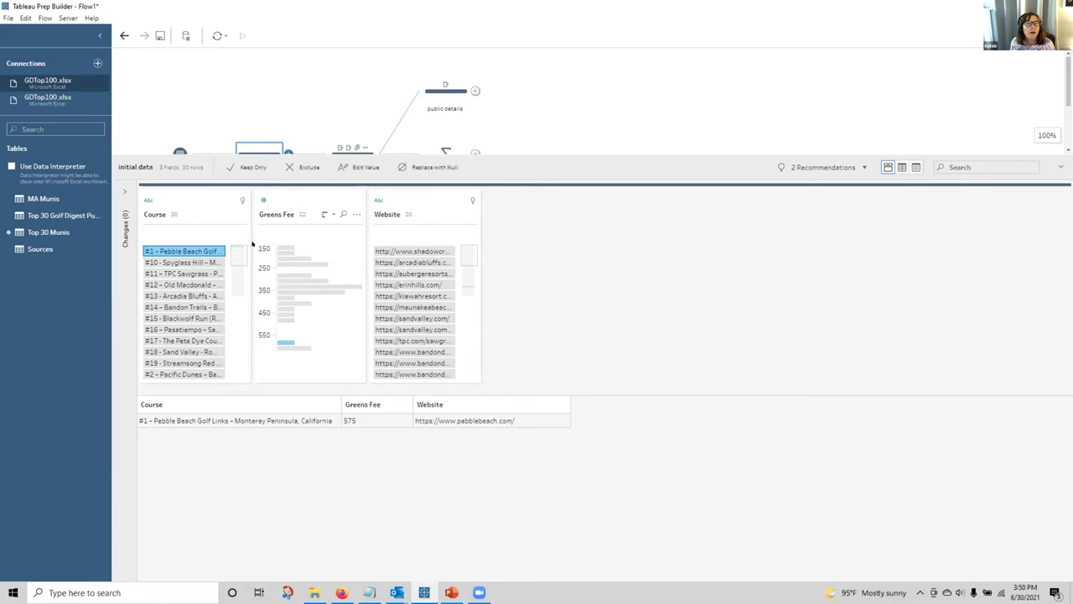
drag(246, 238, 337, 239)
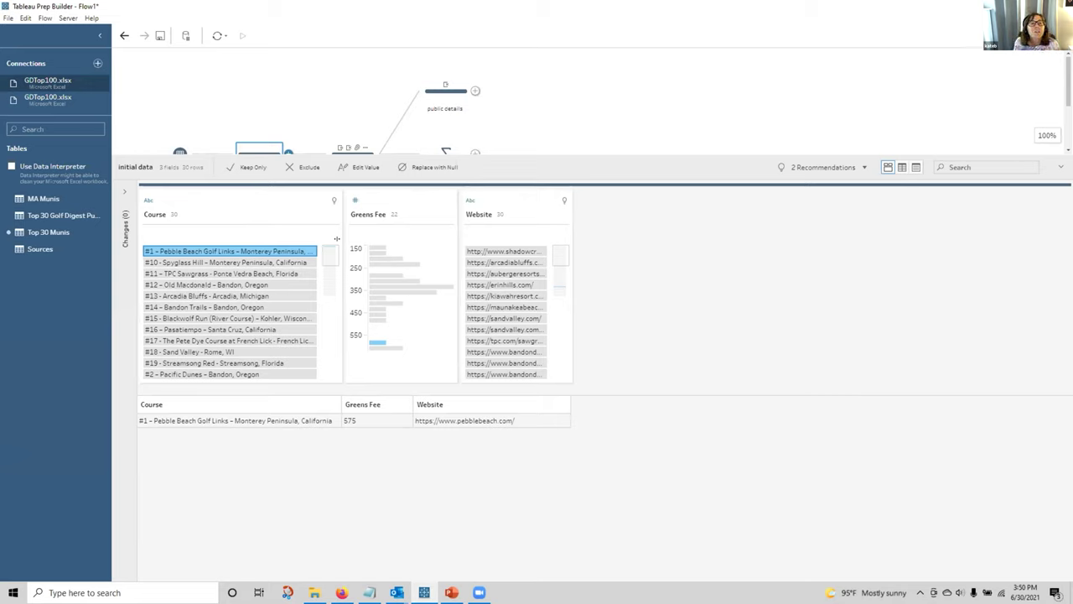
- Show the public initial clean step with a taller flow area and its list of changes expanded
click(324, 75)
click(256, 156)
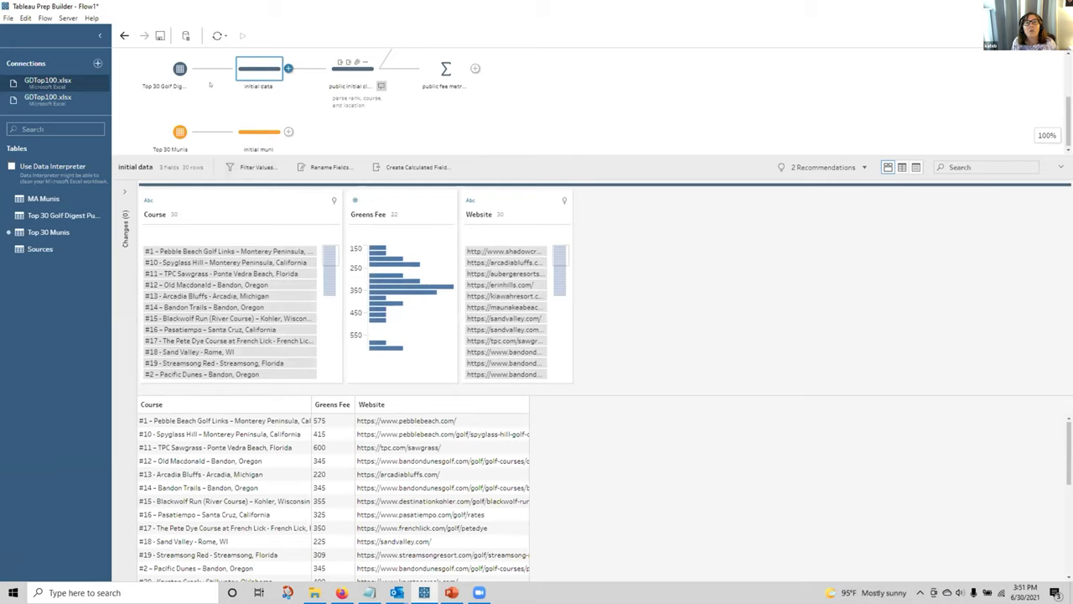
click(340, 73)
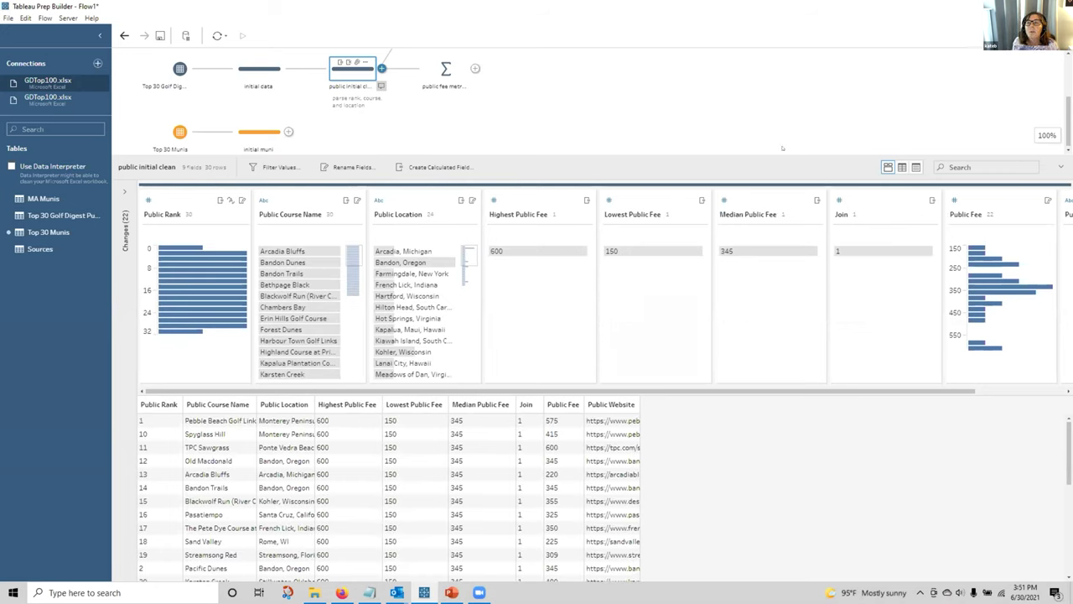
drag(782, 148, 761, 174)
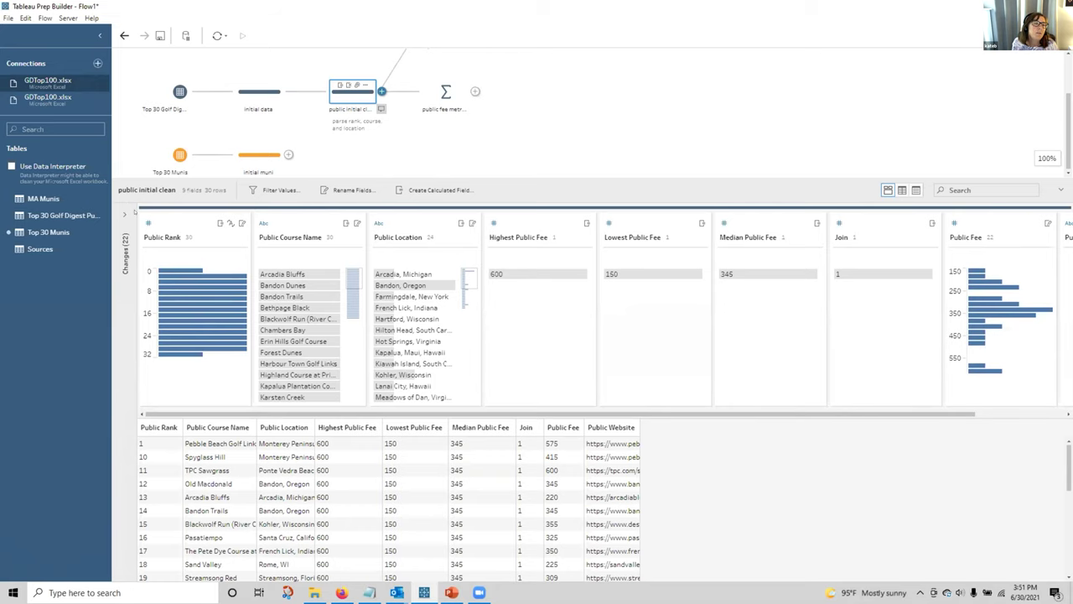
click(126, 215)
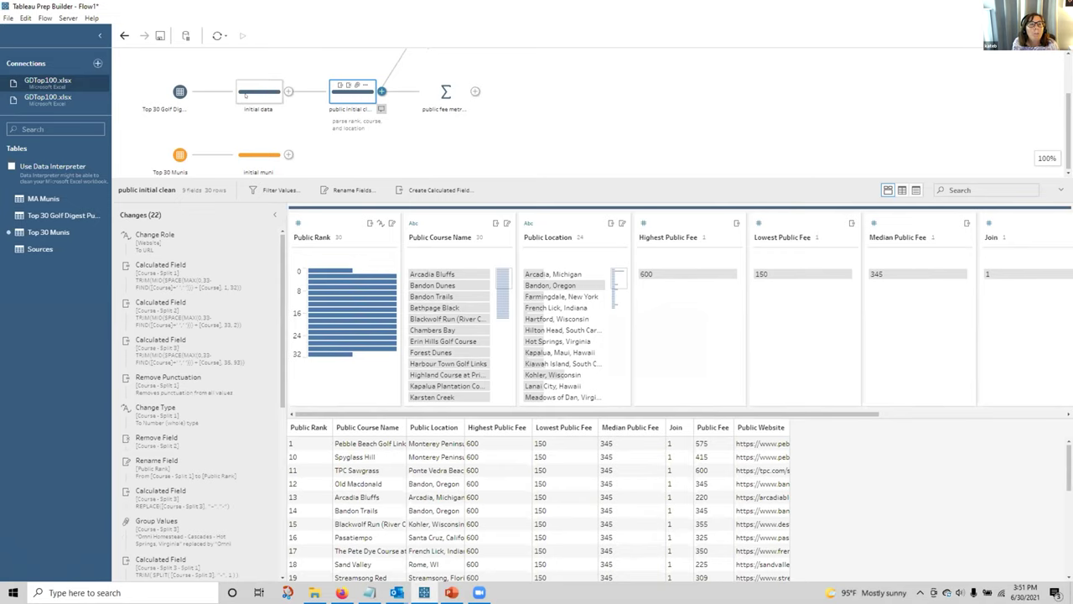
- Review the Website data role recommendation in initial data, then view the first Course split calculation in public initial clean
click(246, 95)
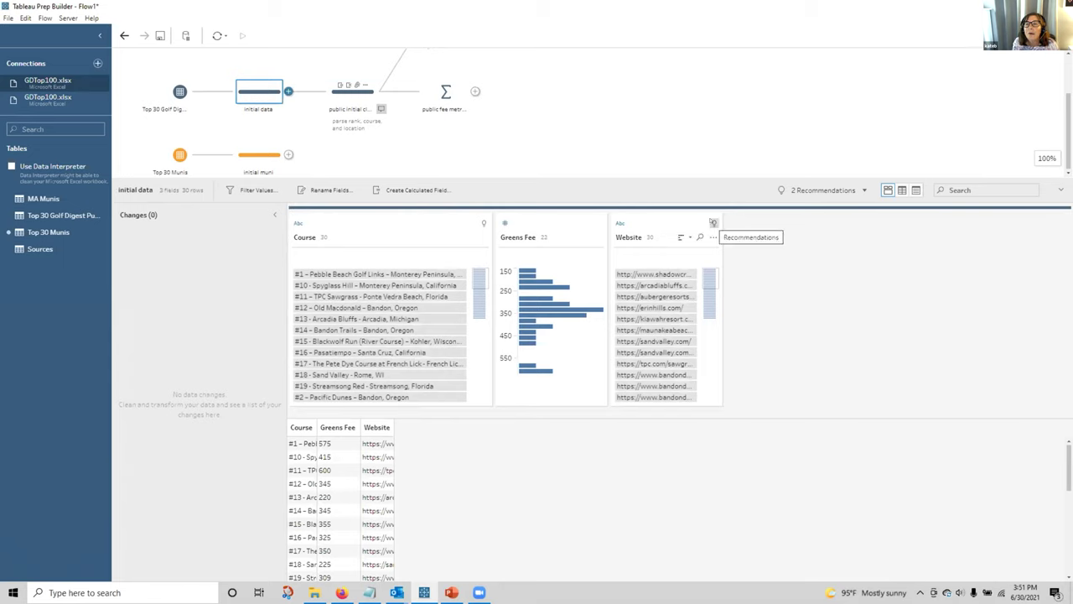
click(713, 223)
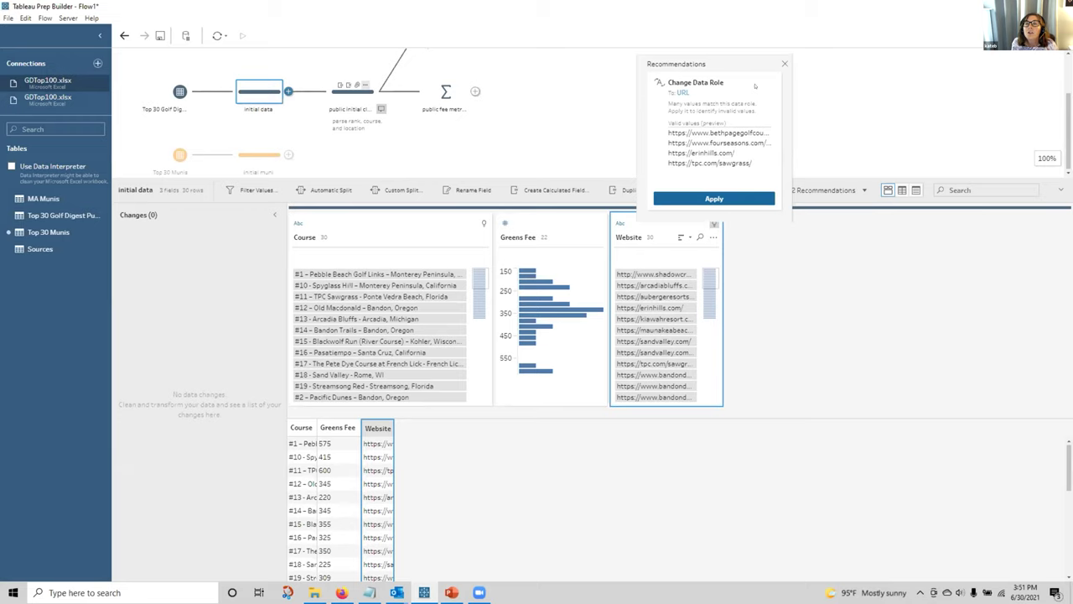
click(785, 63)
click(373, 95)
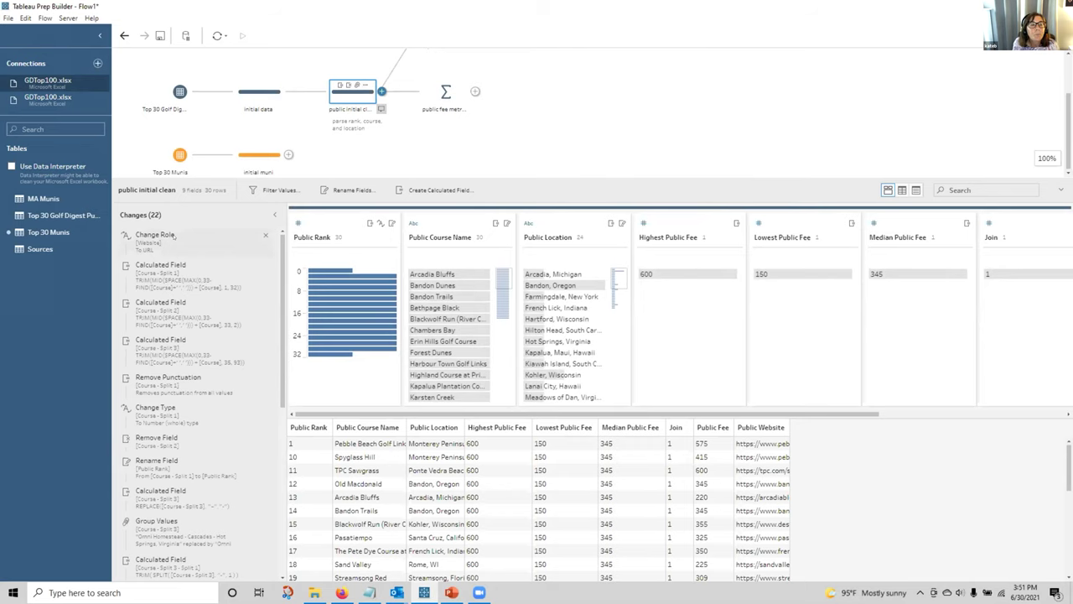
click(137, 265)
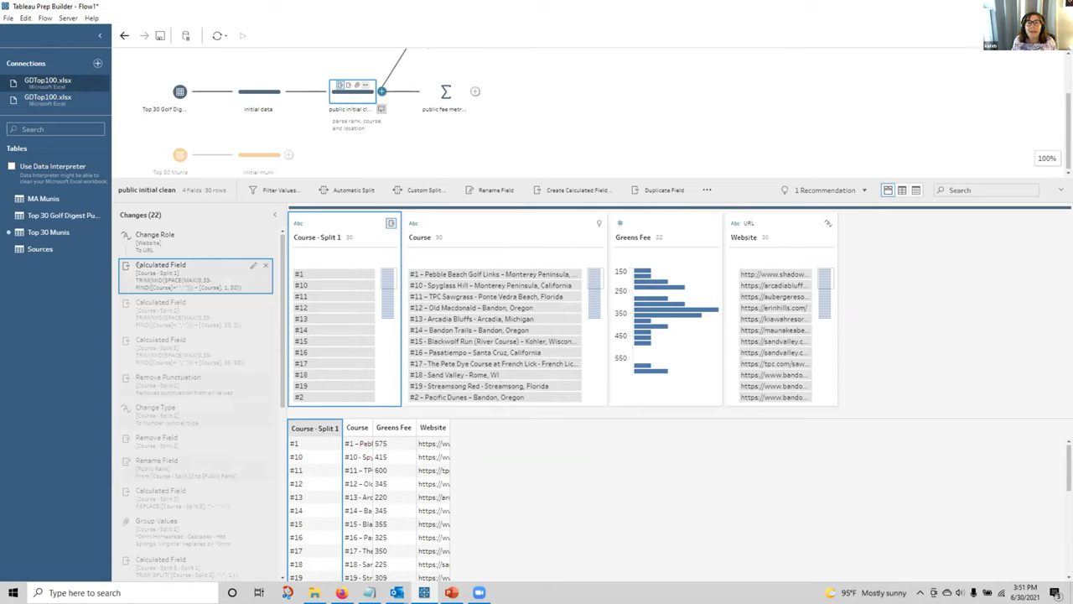
- Review the split values recommendation for the Course field in the initial data step and close it without applying
click(252, 92)
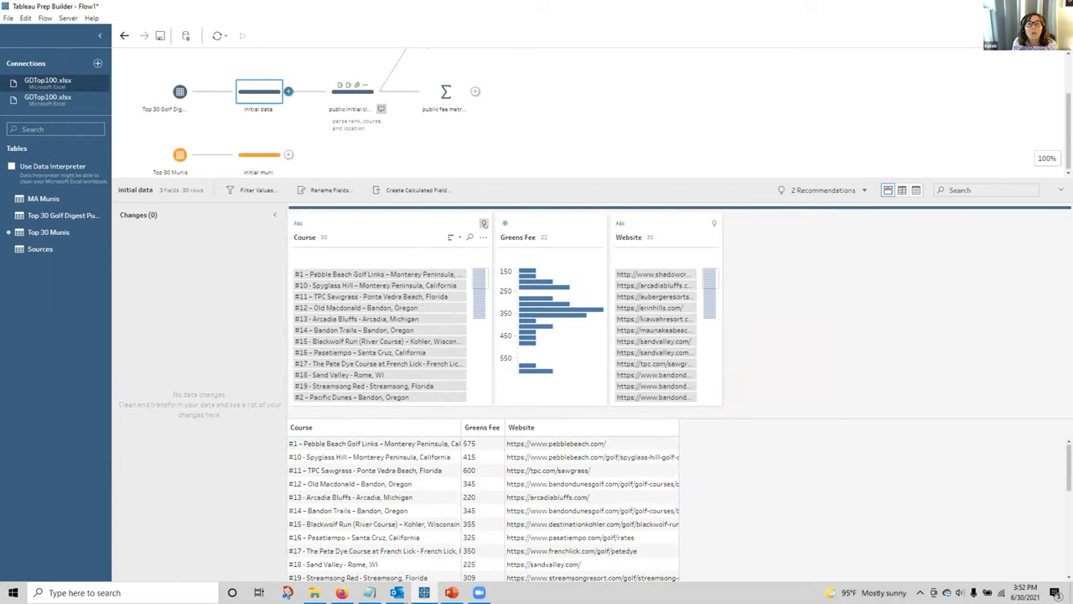
click(484, 223)
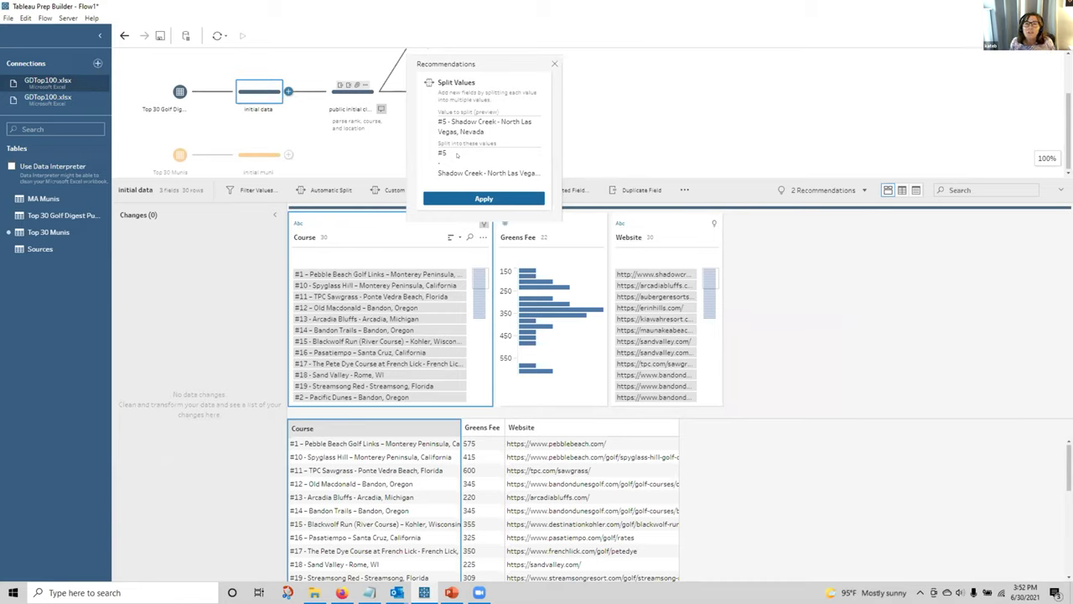
click(555, 64)
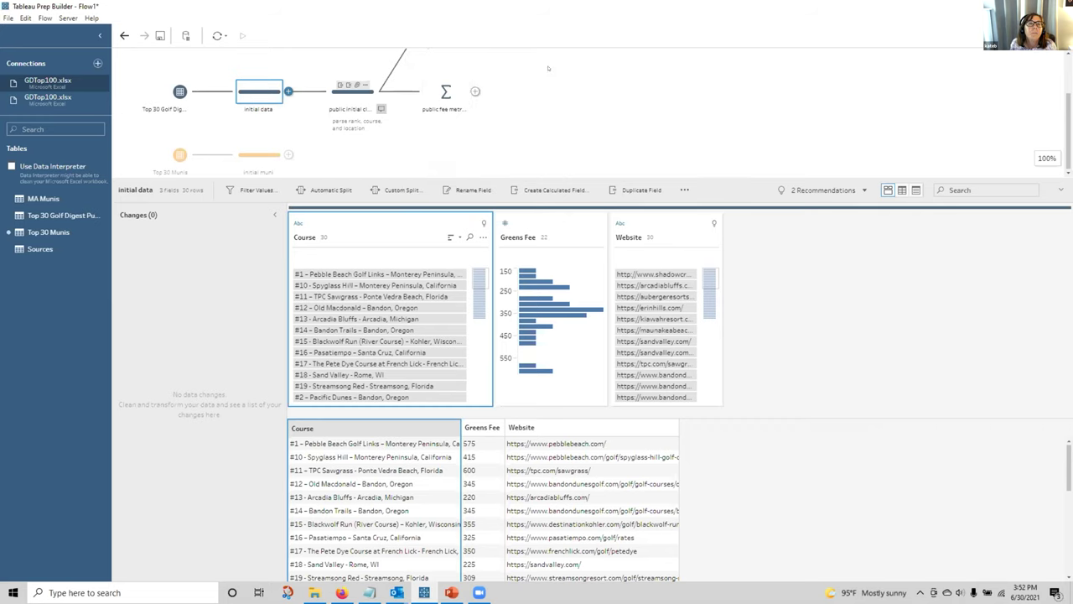
- Go through the three Course split calculations in public initial clean and widen the Course - Split 3 card
click(350, 95)
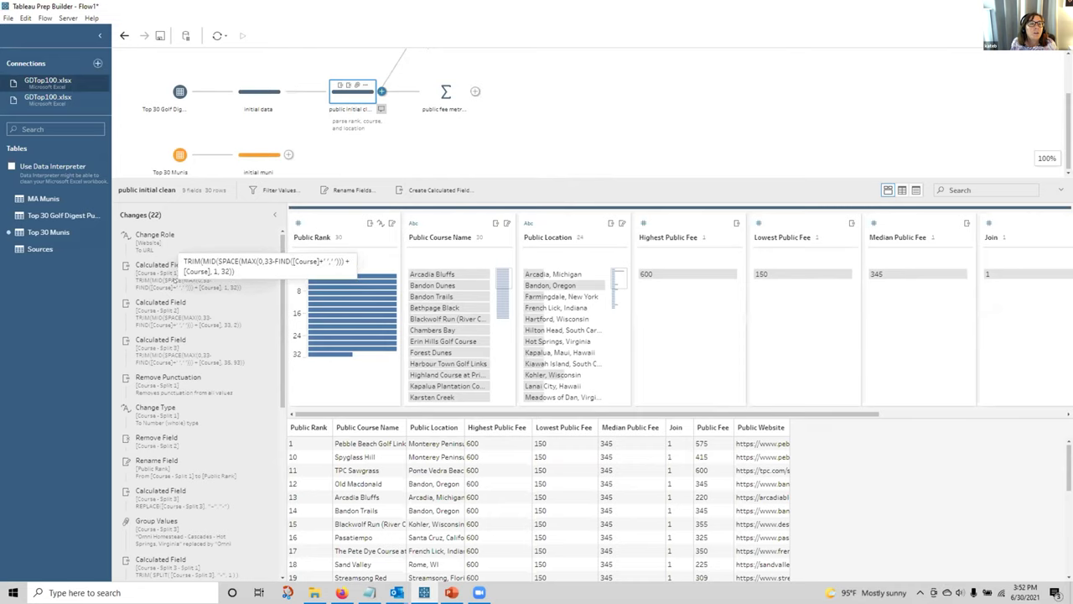
click(174, 279)
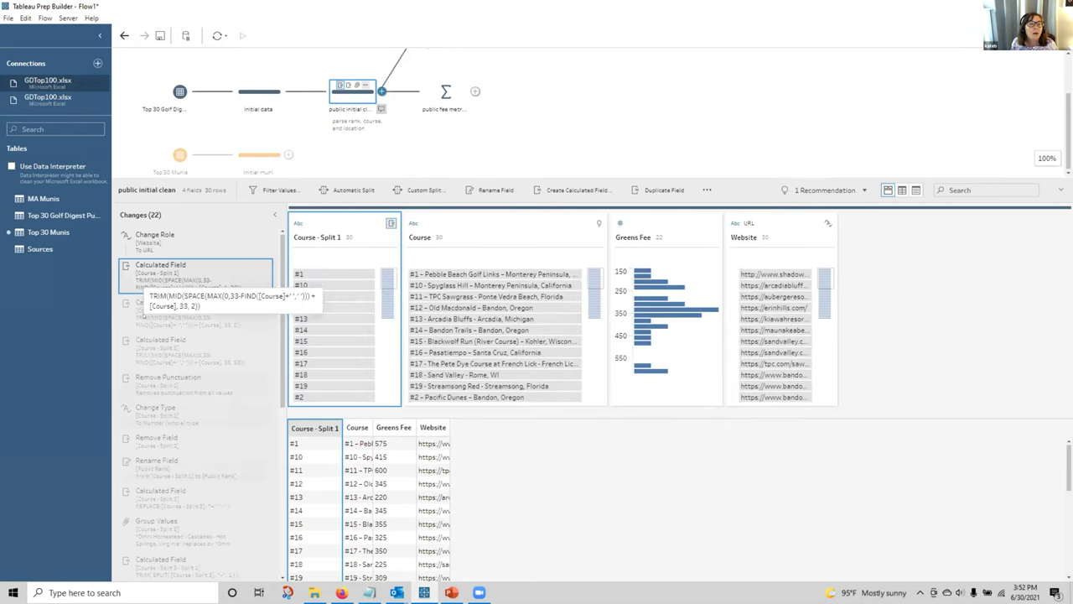
click(145, 316)
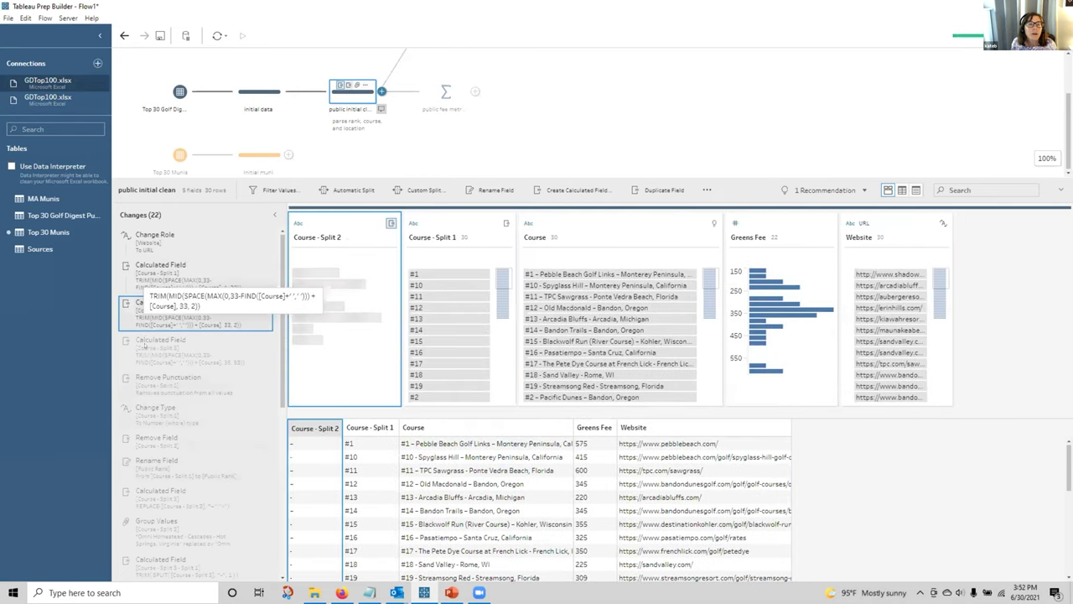
click(144, 348)
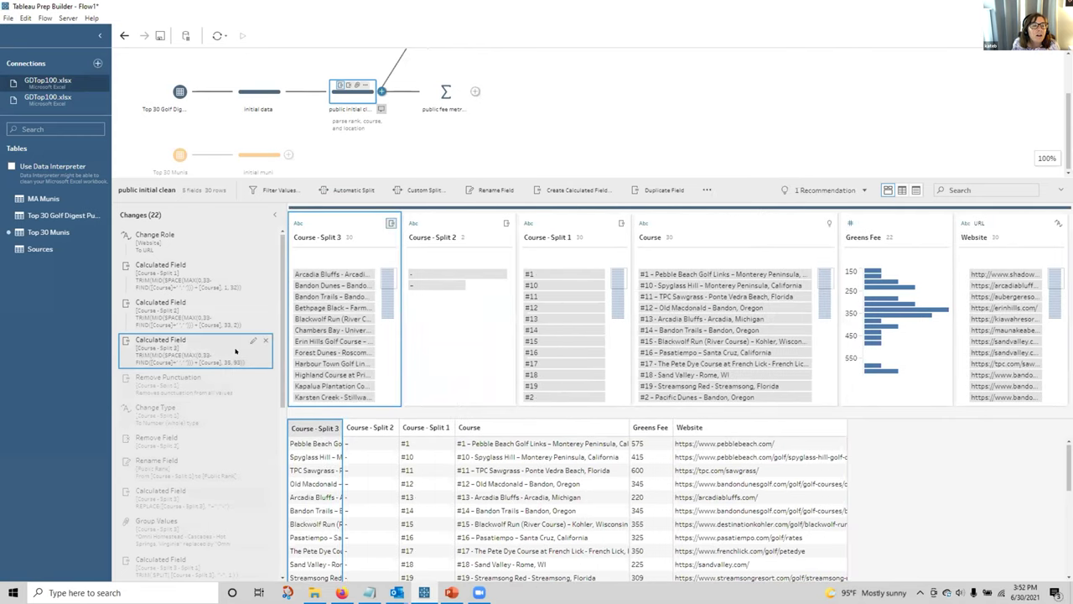
drag(400, 300, 504, 299)
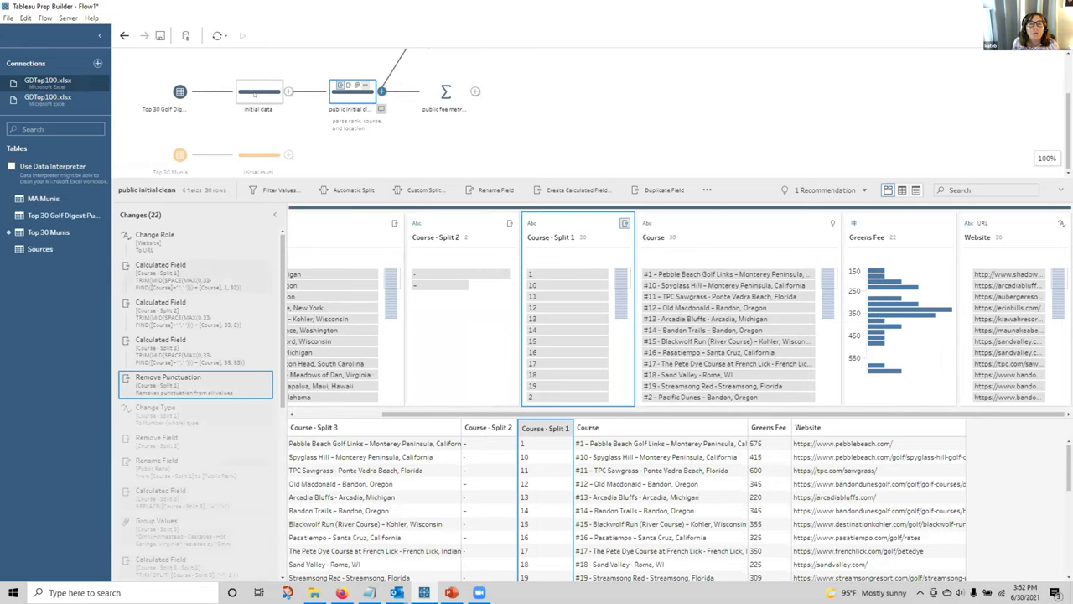
- Compare the Course field in initial data with the Remove Punctuation change on Course - Split 1 in public initial clean
click(254, 94)
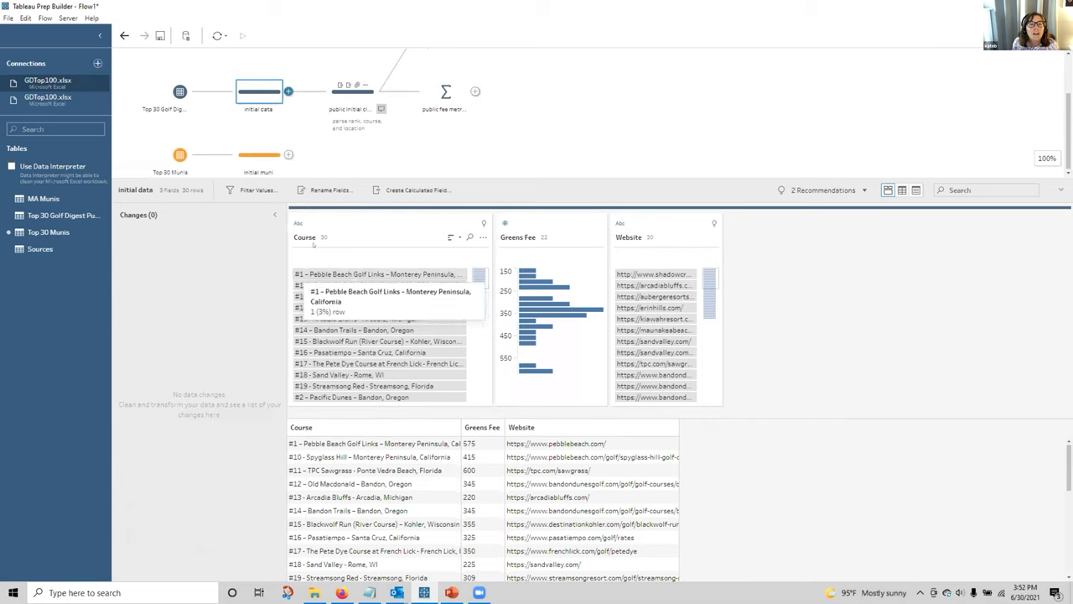
click(352, 91)
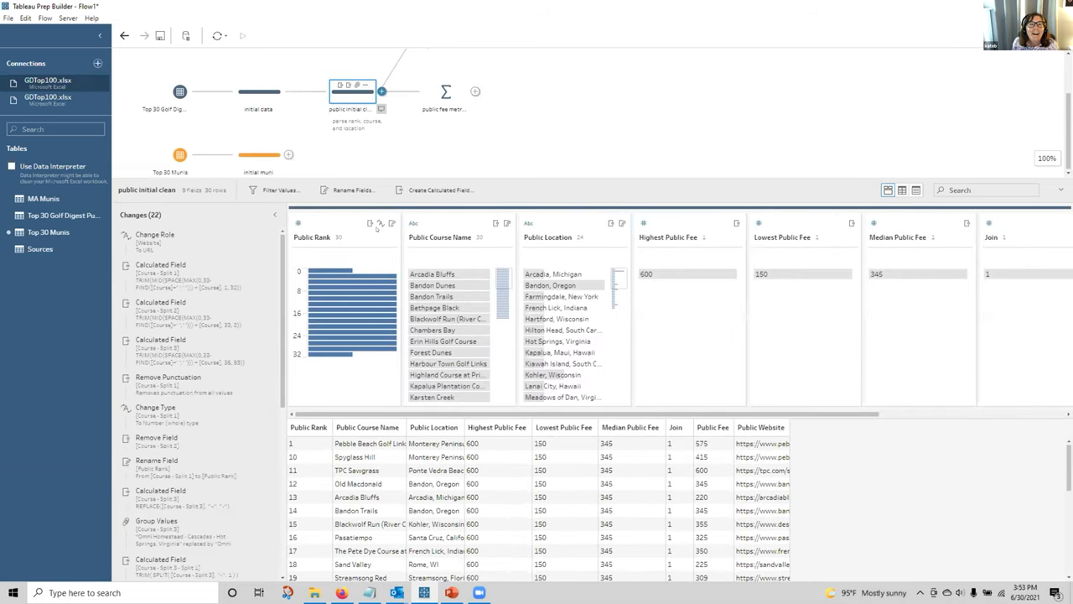
click(174, 384)
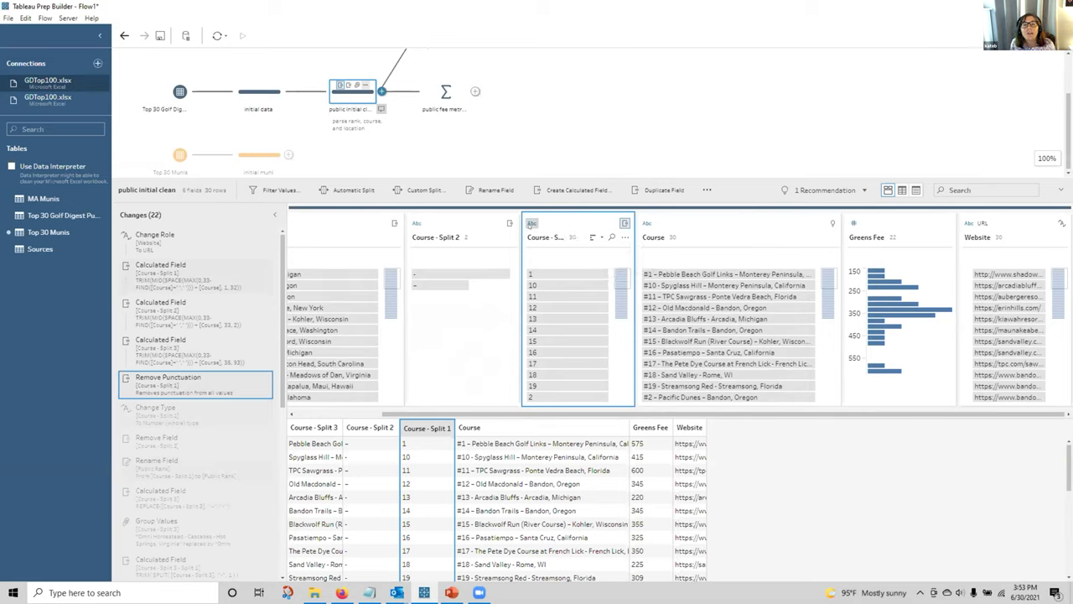
- Check the data type options for Course - Split 1 and view its Change Type change to whole number
click(532, 223)
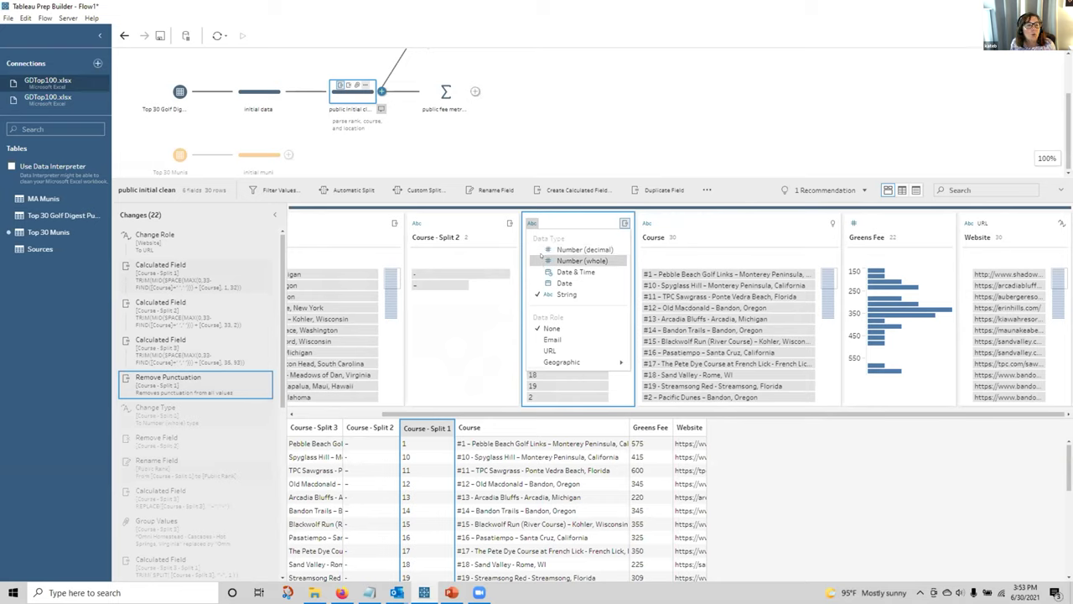
key(Escape)
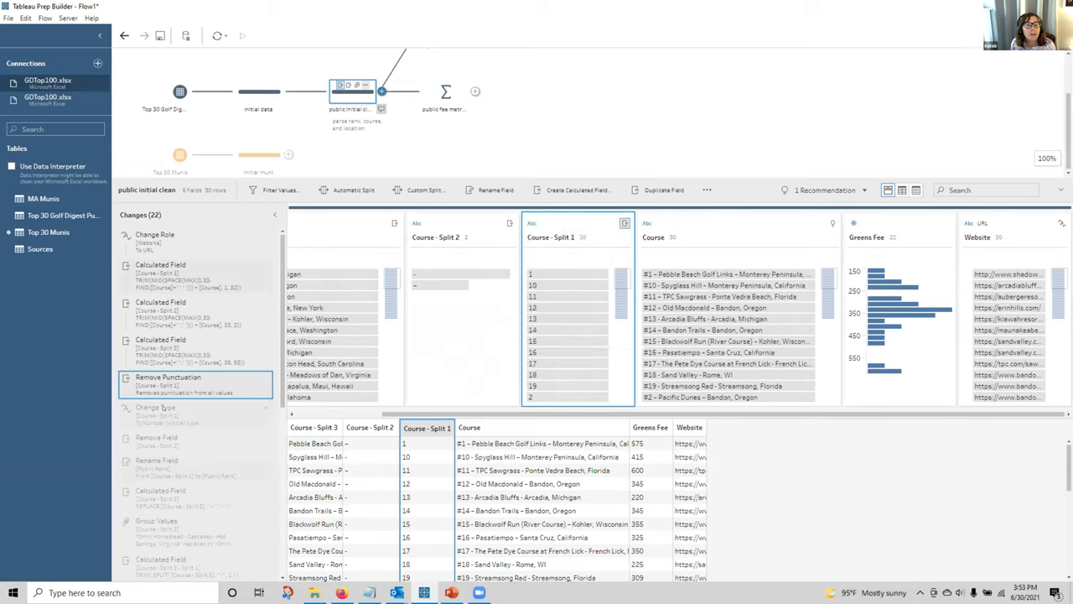
click(165, 409)
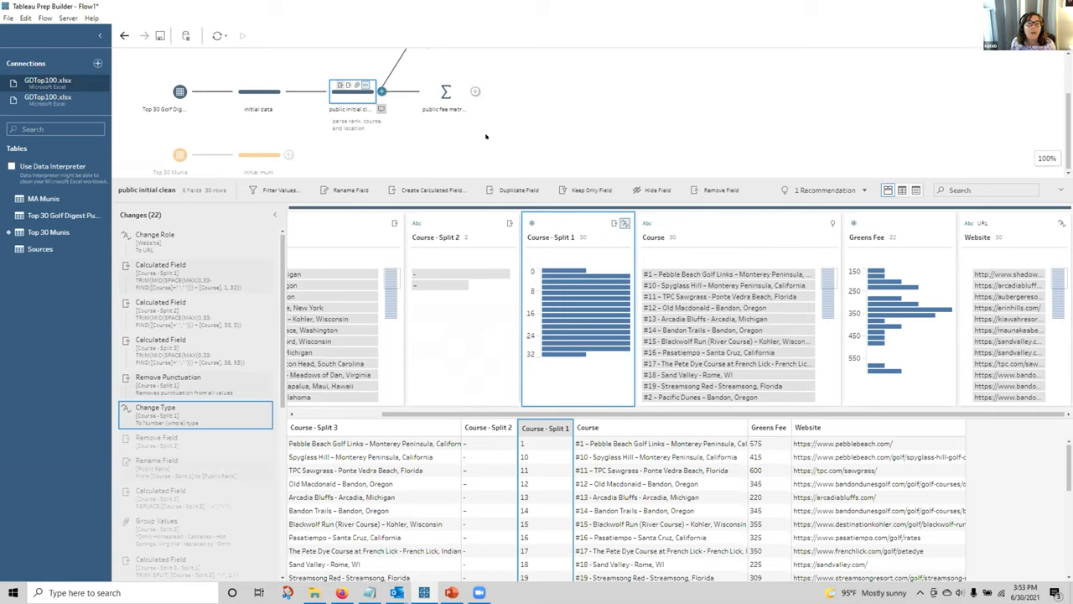
- View the Remove Field change, the options available for the Course field, and the Rename Field change to Public Rank
click(710, 226)
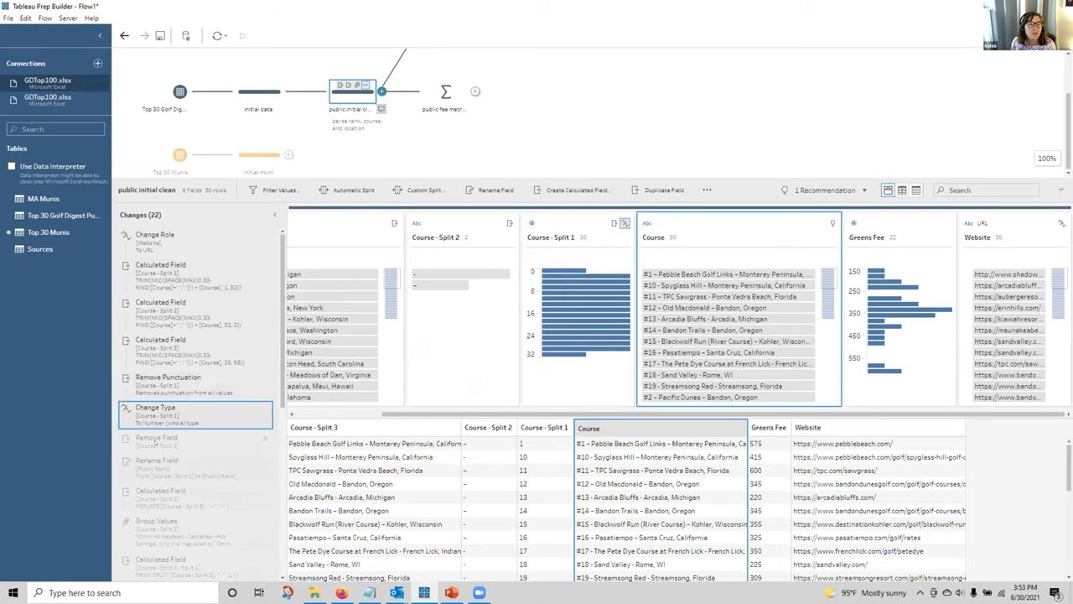
click(157, 439)
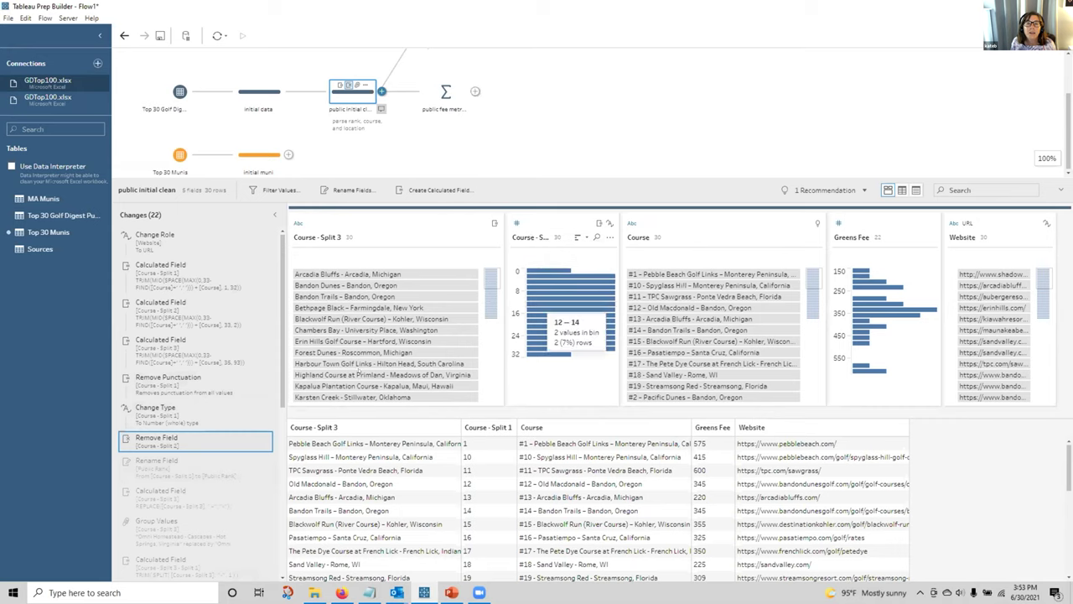
right_click(728, 221)
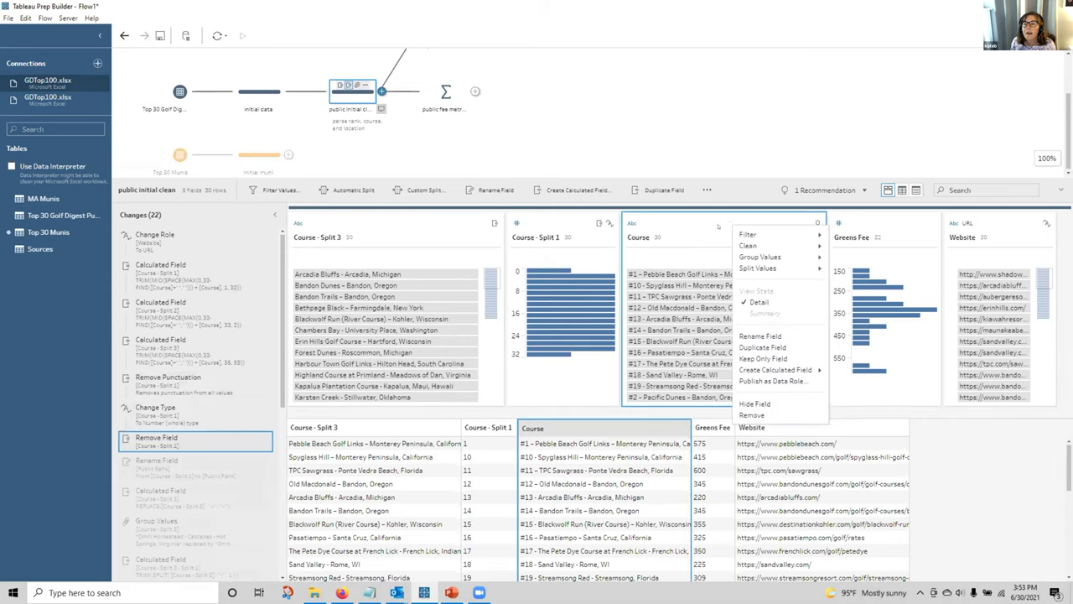
click(148, 471)
click(136, 468)
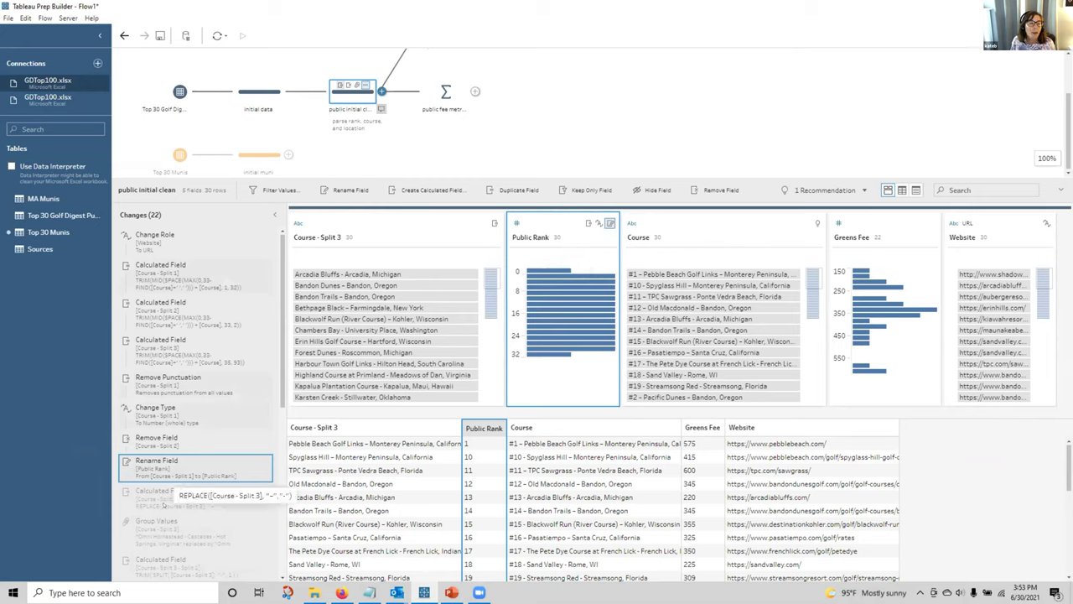
- Examine the REPLACE calculation on Course - Split 3 without editing it, and view the Group Values change that follows
click(138, 495)
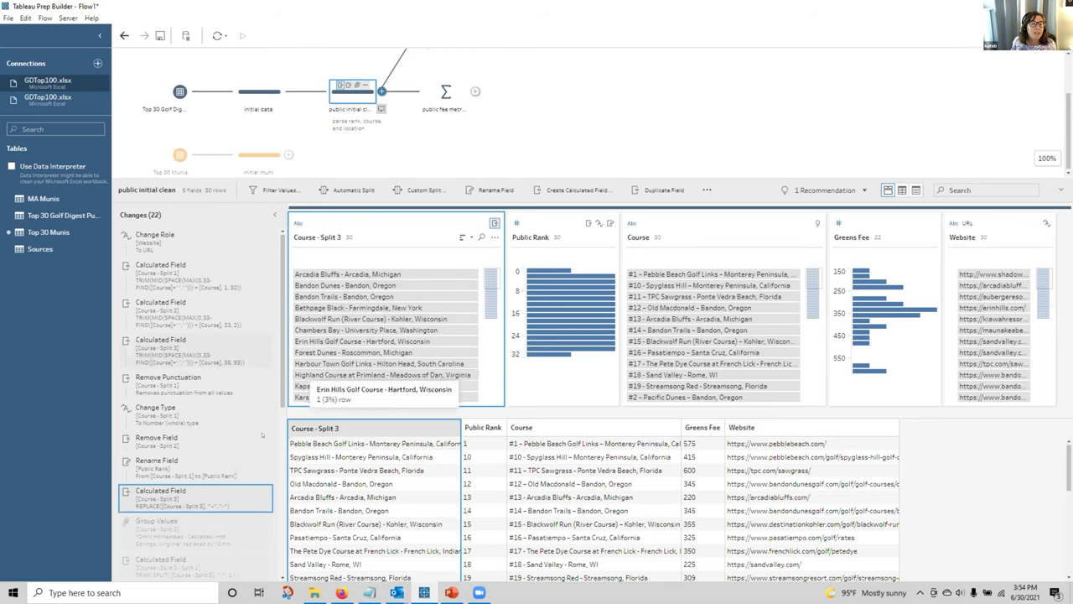
click(252, 494)
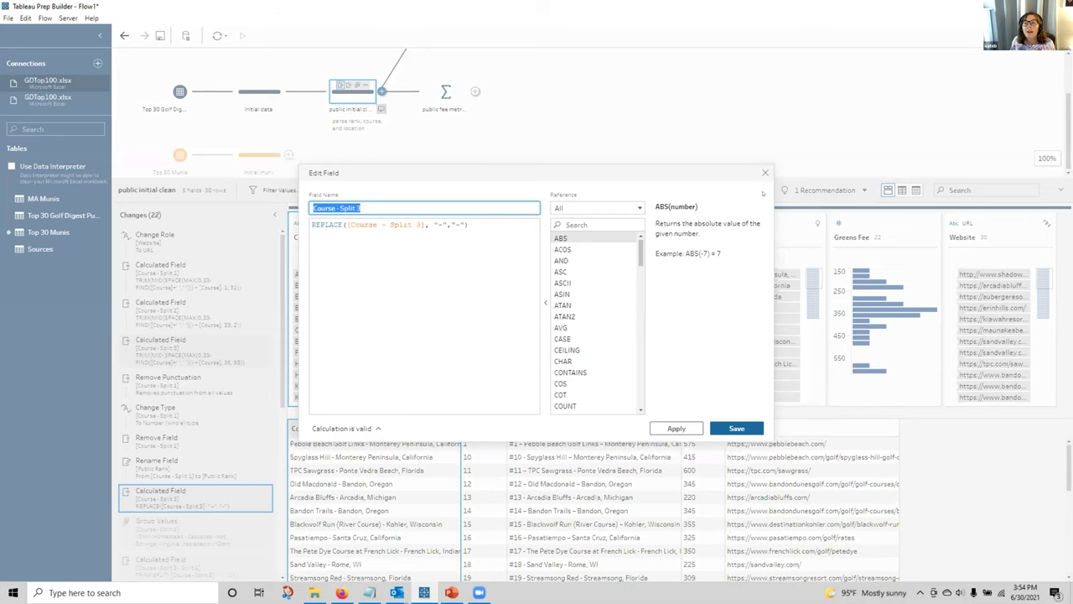
click(764, 172)
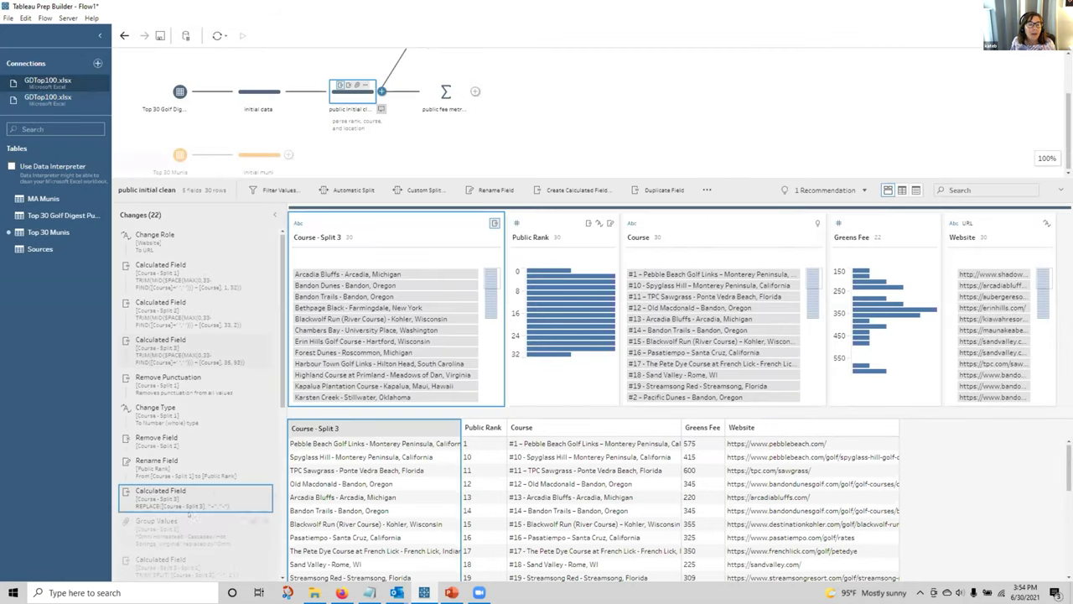
click(148, 524)
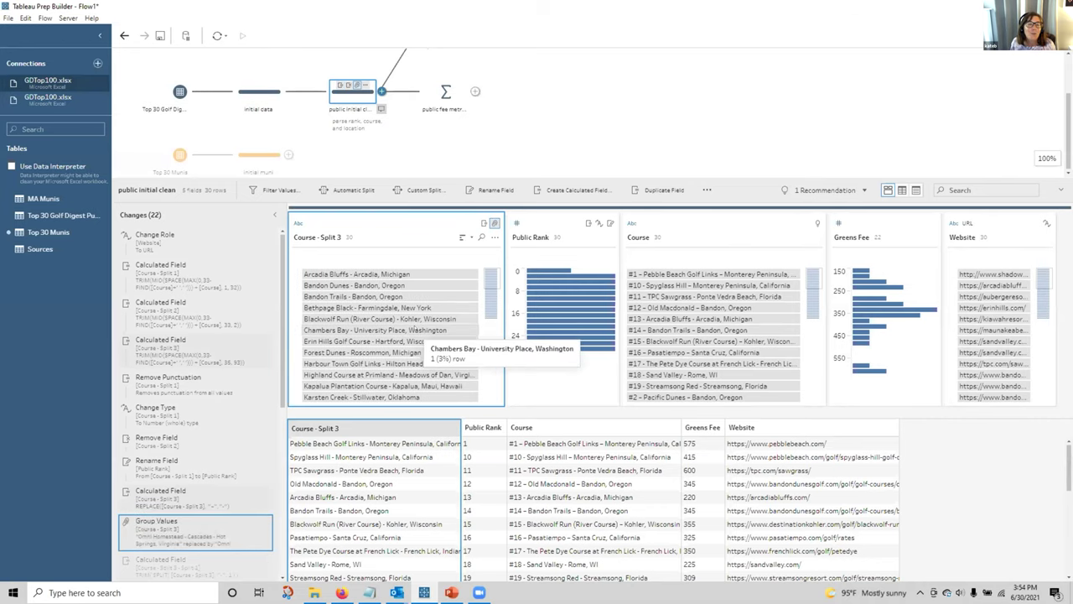
- Return to the REPLACE calculation on Course - Split 3 and open the Omni Homestead - Cascades value for editing
click(163, 497)
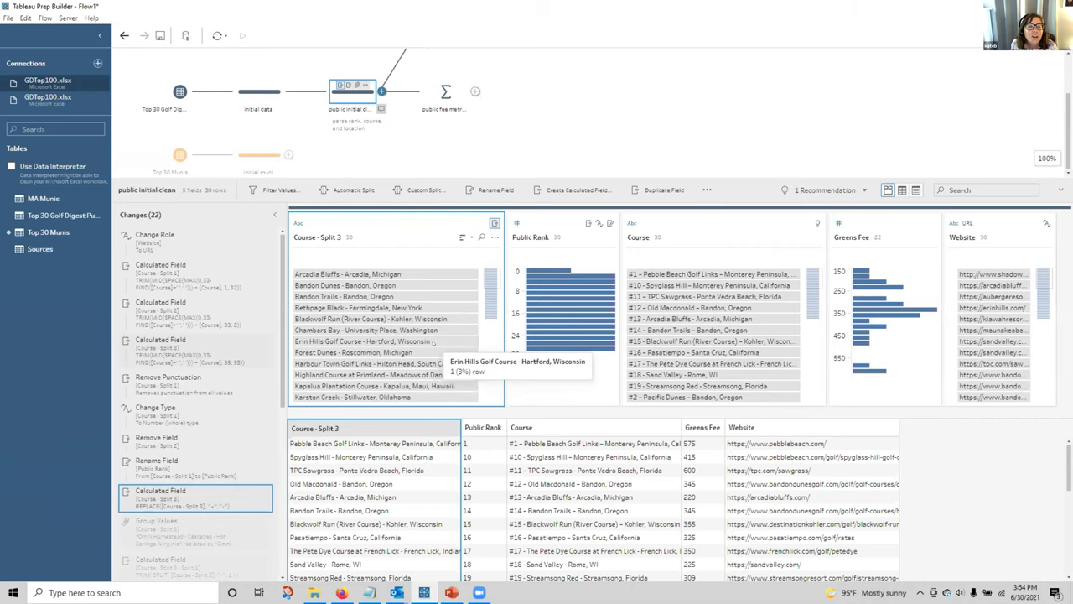
scroll(433, 342, down, 2)
scroll(432, 342, down, 2)
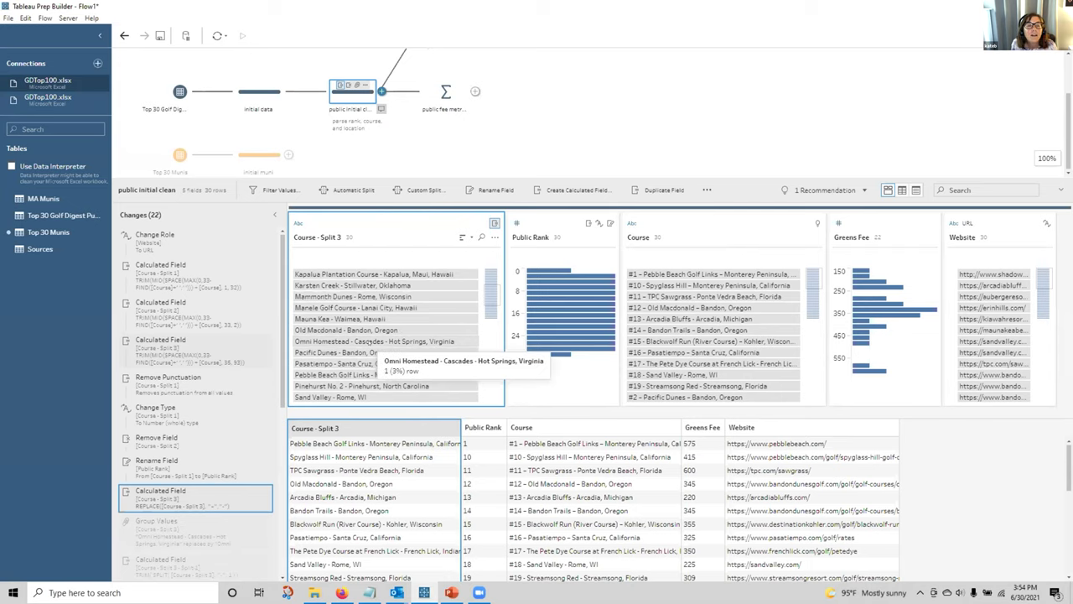
click(369, 343)
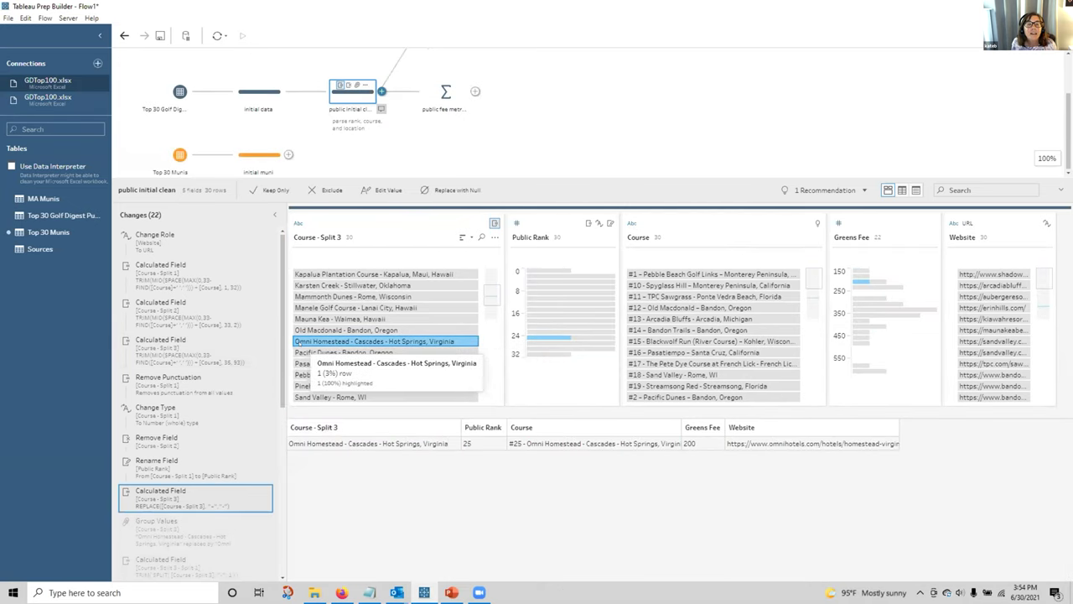
right_click(362, 344)
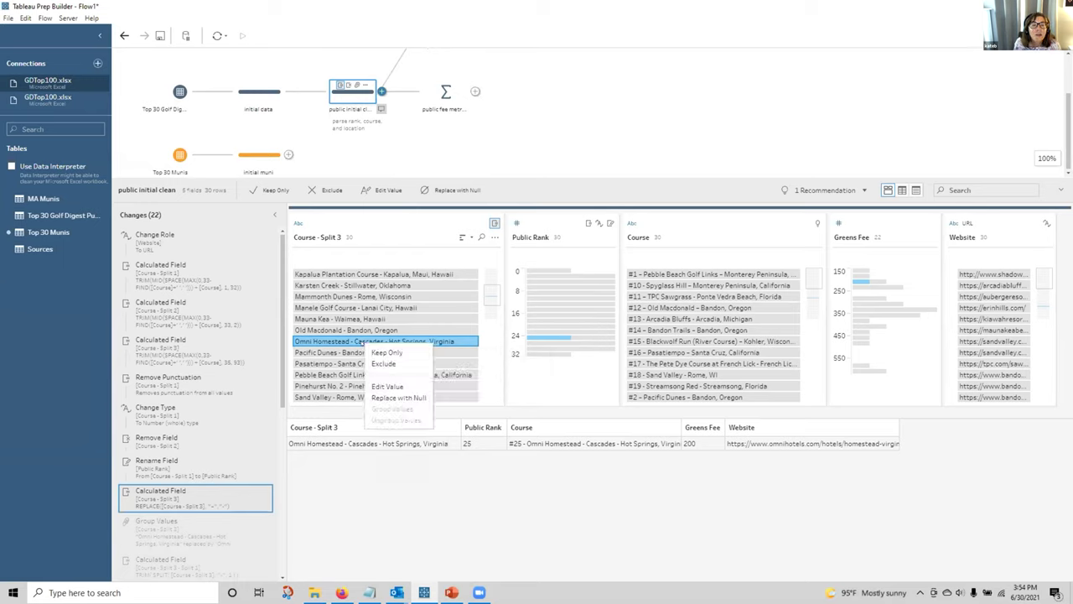
click(386, 385)
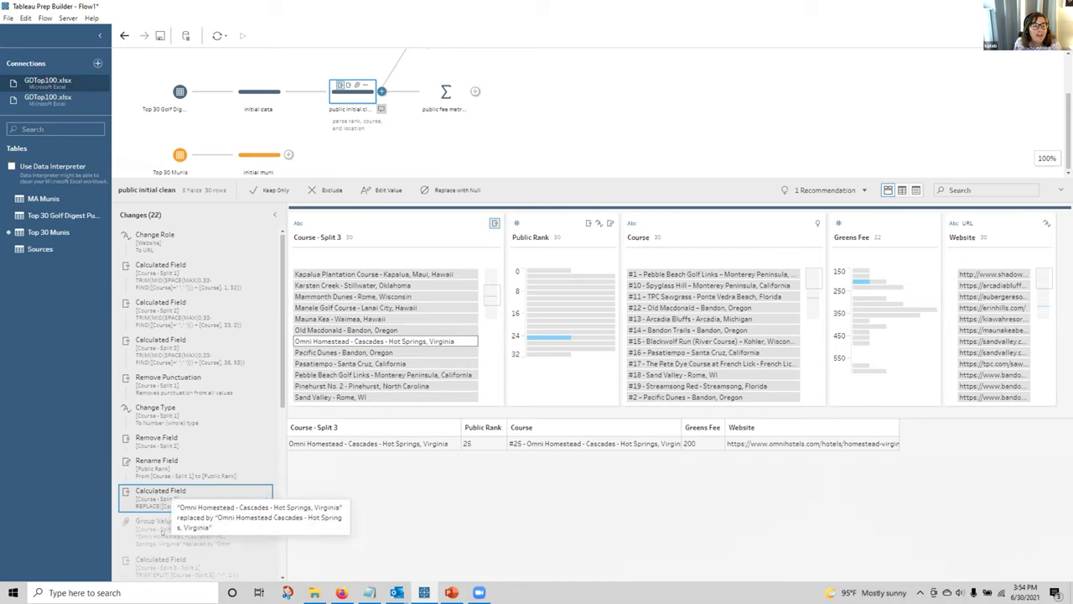
- Open the Group Values change on Course - Split 3 and examine the members of the Omni Homestead Cascades group without changing them
click(160, 521)
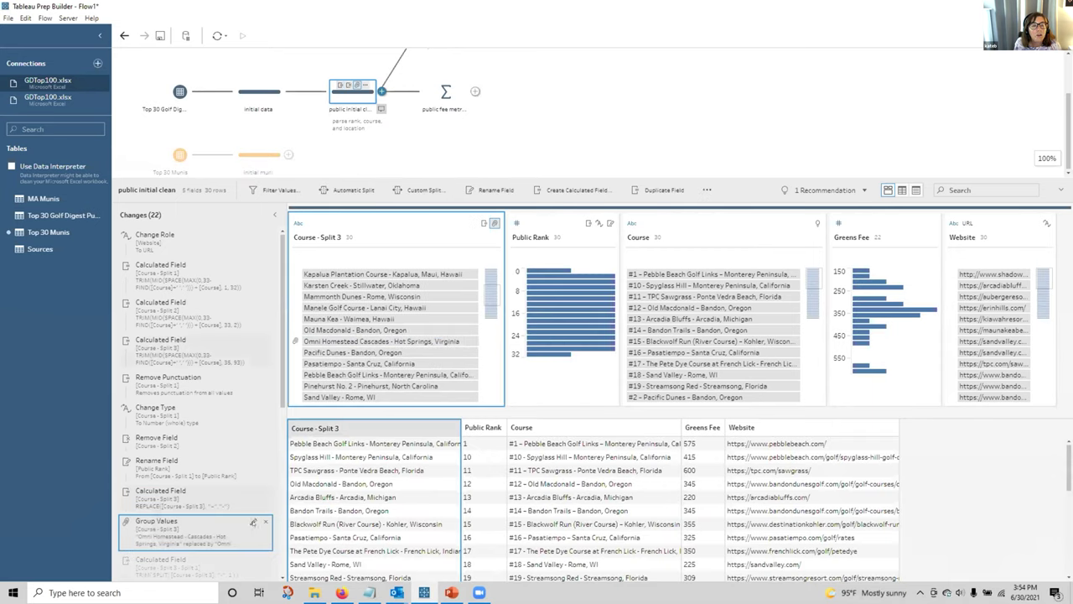
click(253, 521)
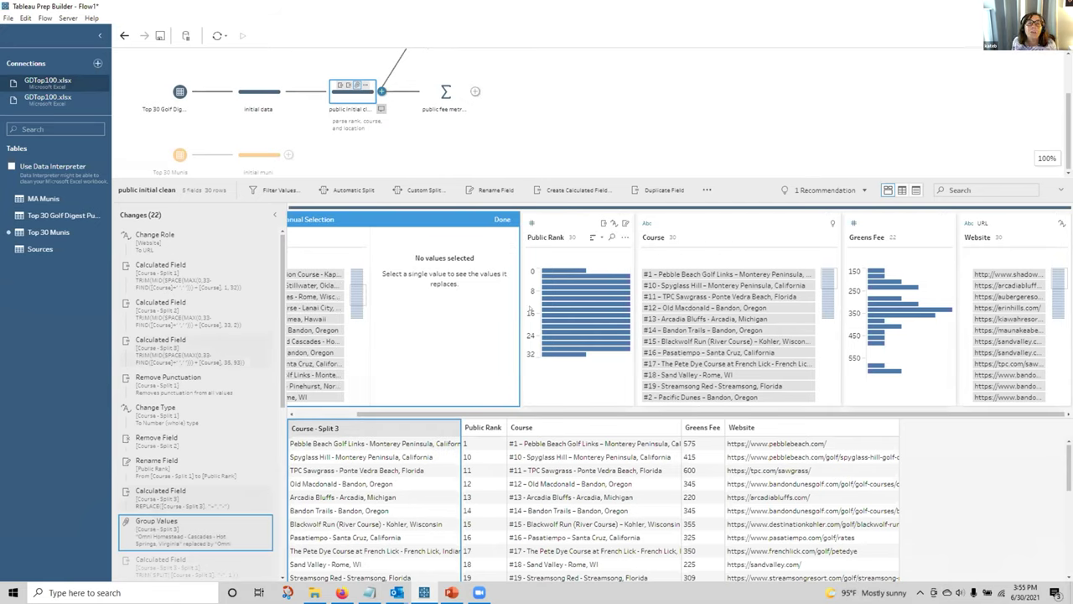
drag(514, 300, 633, 300)
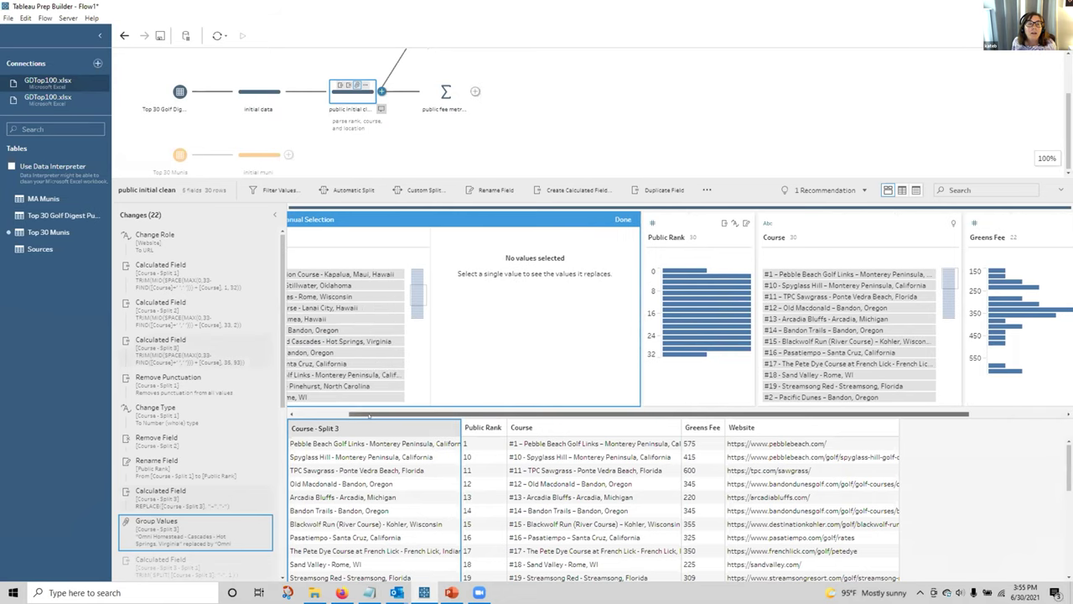
drag(369, 414, 316, 415)
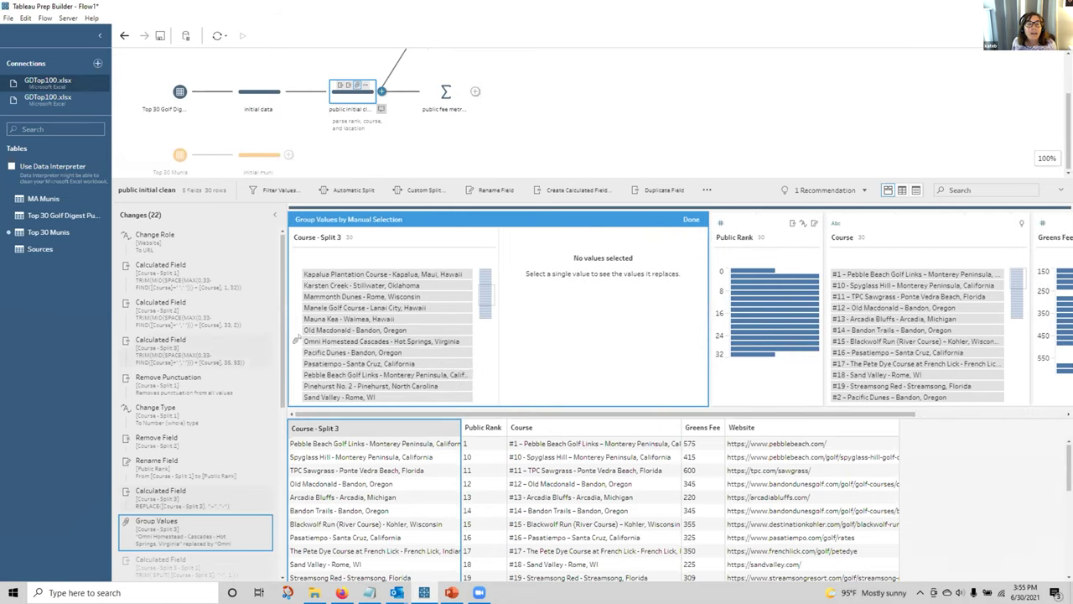
click(317, 341)
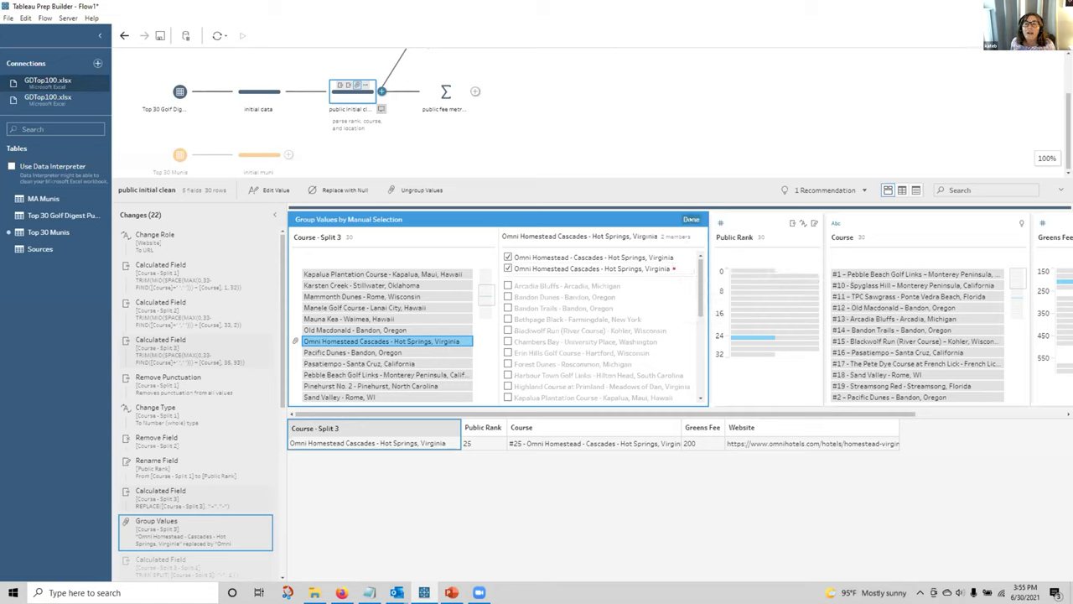
click(691, 220)
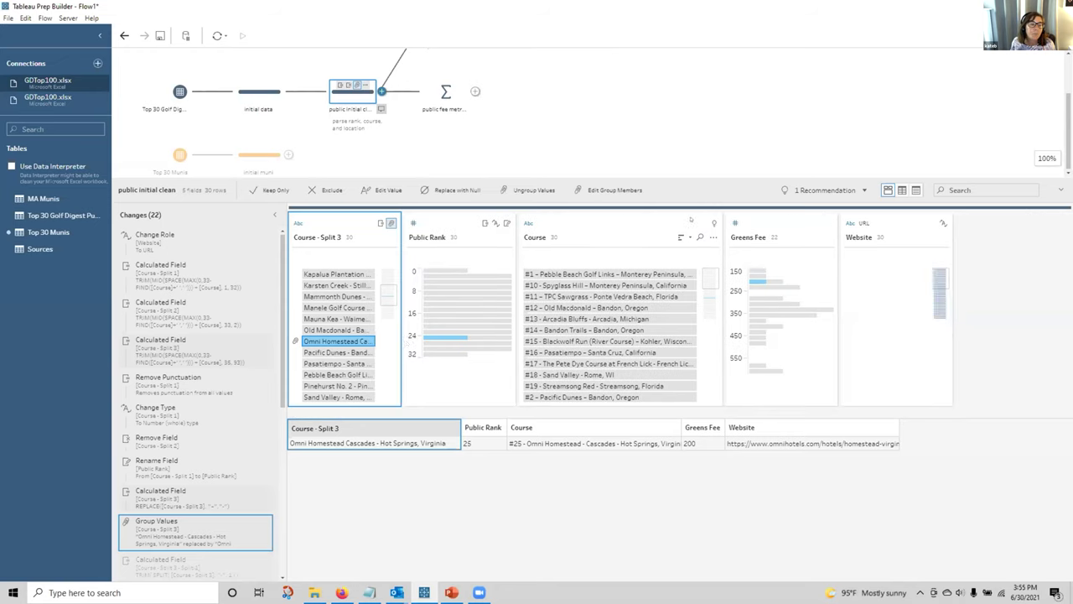
- View the two Calculated Field changes that split Course - Split 3 into Split 1 and Split 2
scroll(227, 459, down, 1)
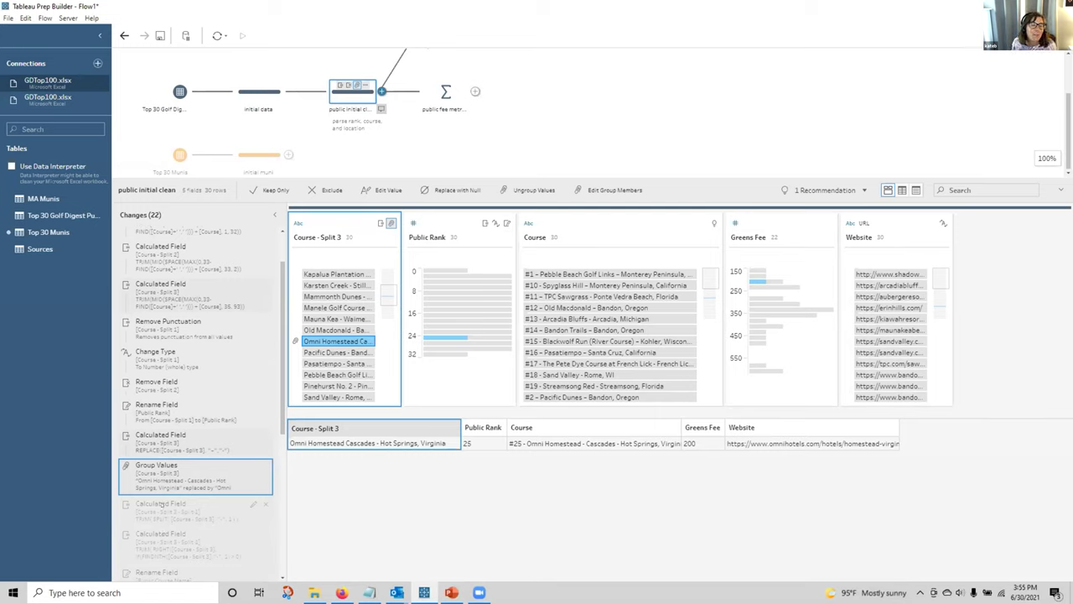
click(155, 513)
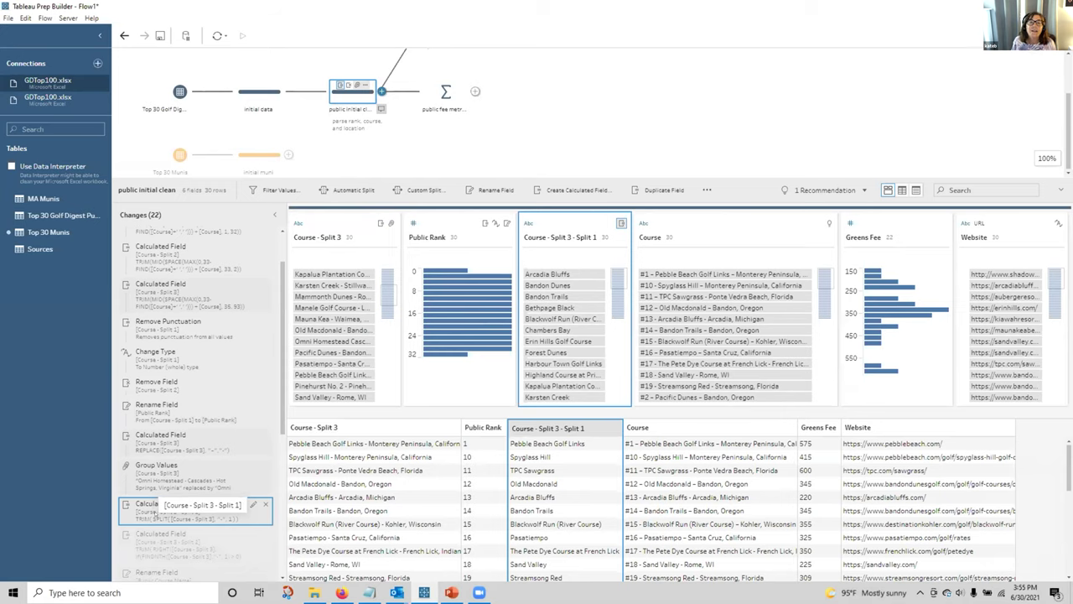
scroll(160, 503, down, 2)
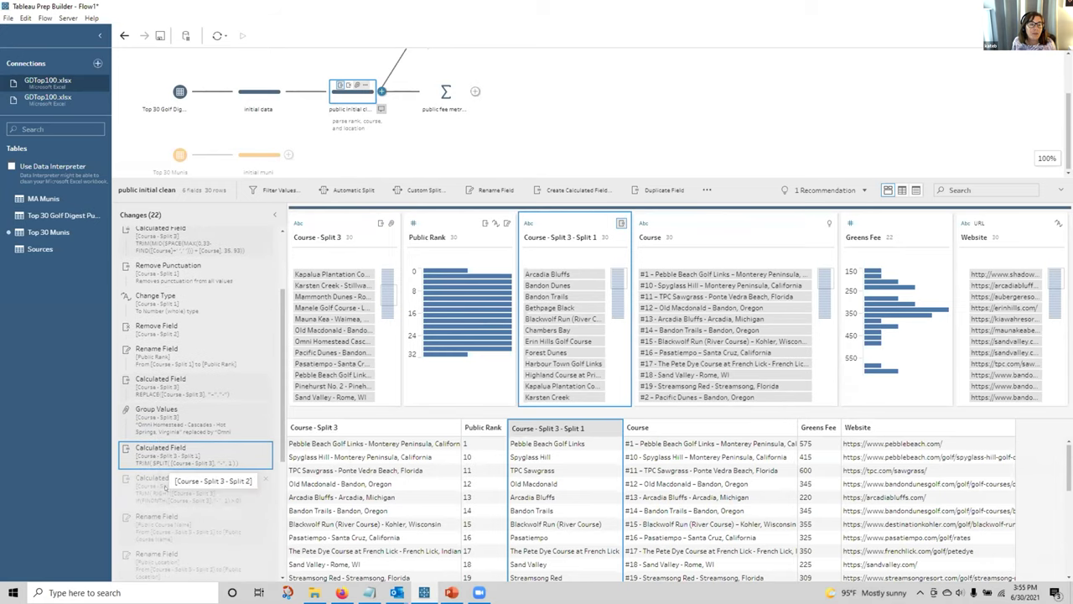
click(165, 485)
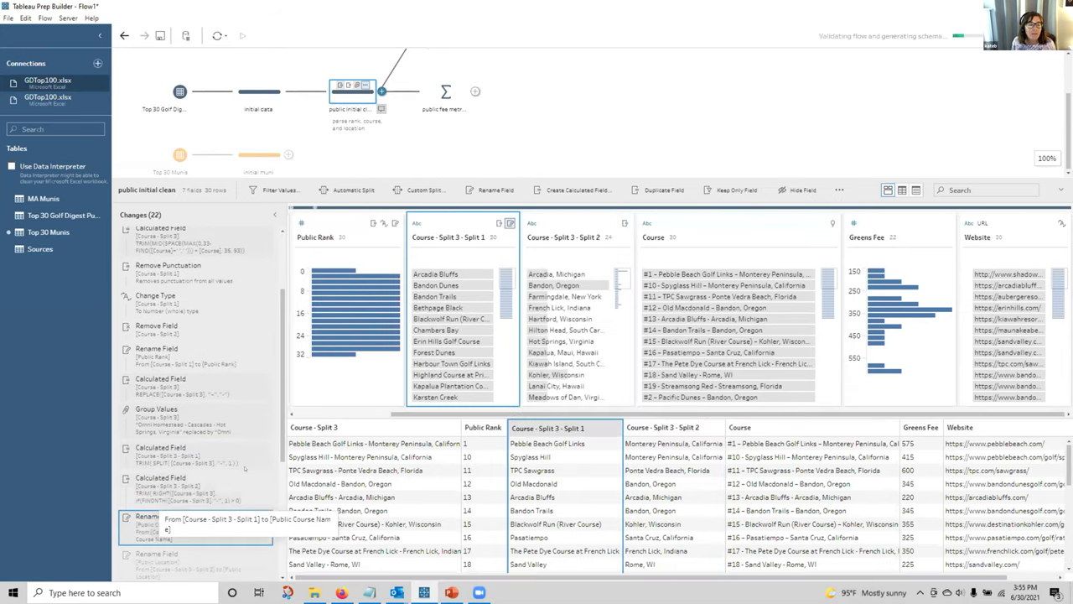
- View the Rename Field changes to Public Course Name and Public Location
click(193, 525)
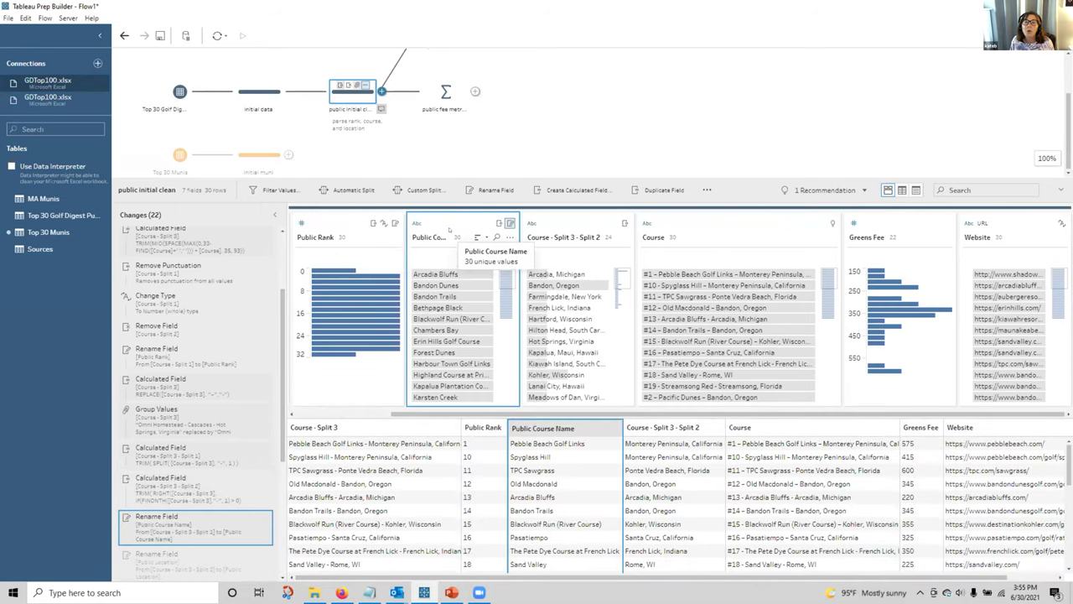
scroll(193, 420, down, 3)
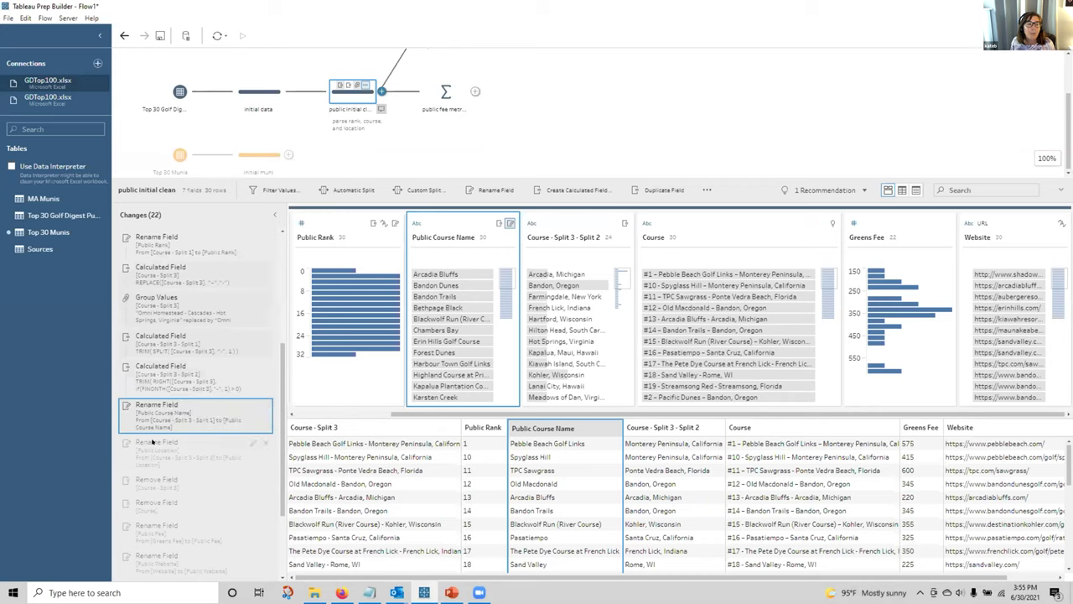
click(152, 443)
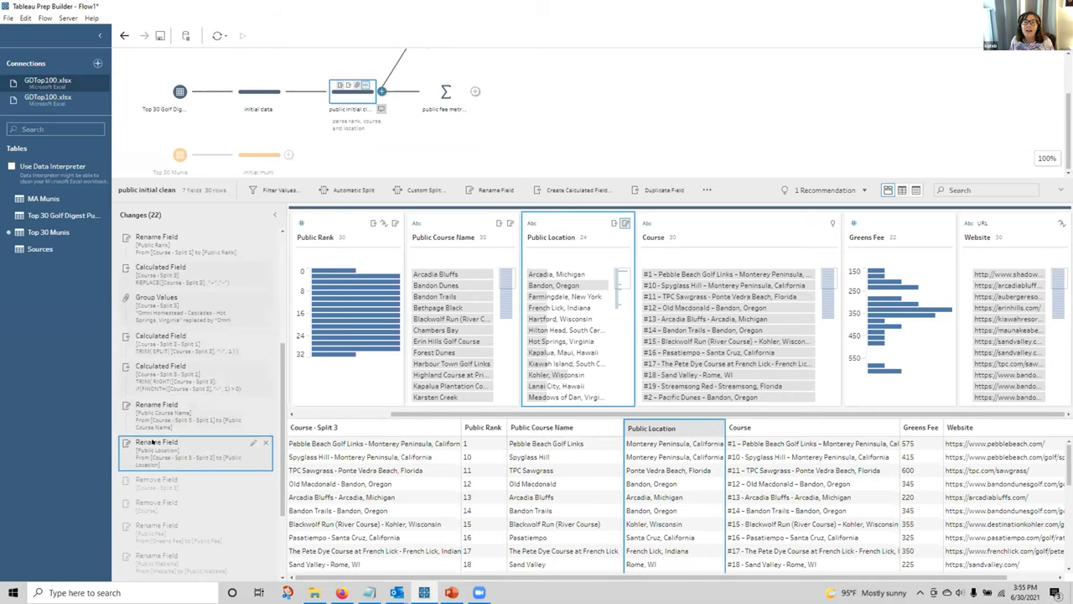
- View the Remove Field changes for Course - Split 3 and Course, and the Rename Field changes to Public Fee and Public Website
scroll(152, 443, down, 2)
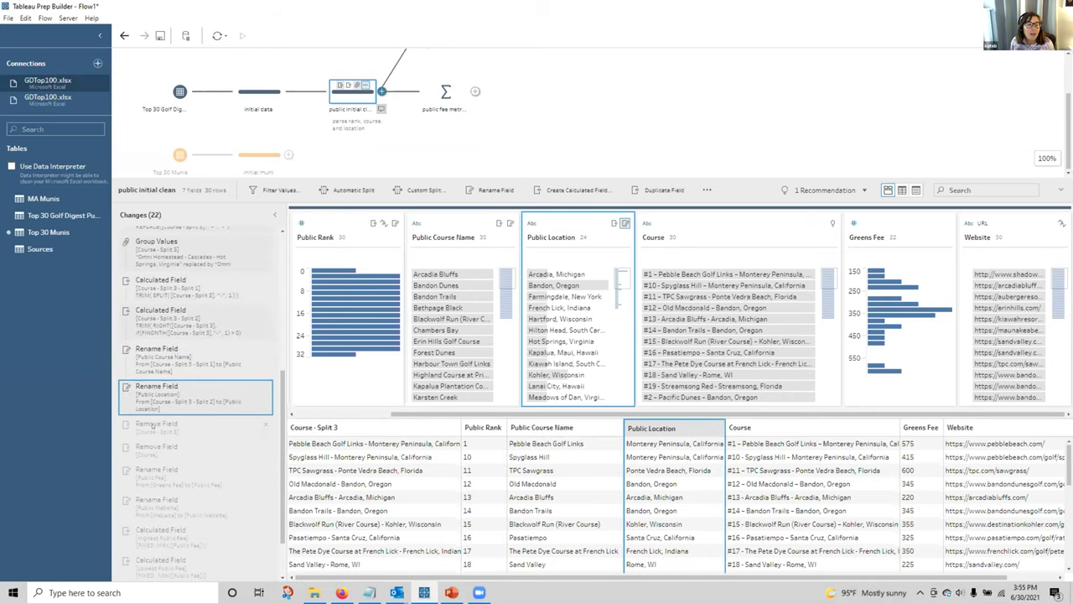
scroll(153, 424, down, 2)
click(160, 370)
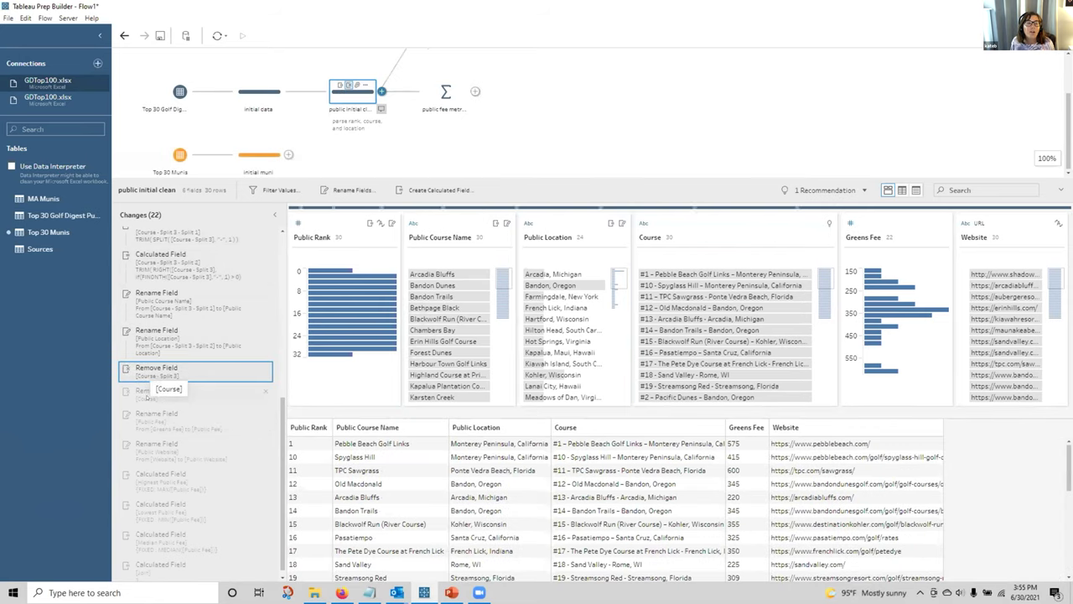
click(145, 392)
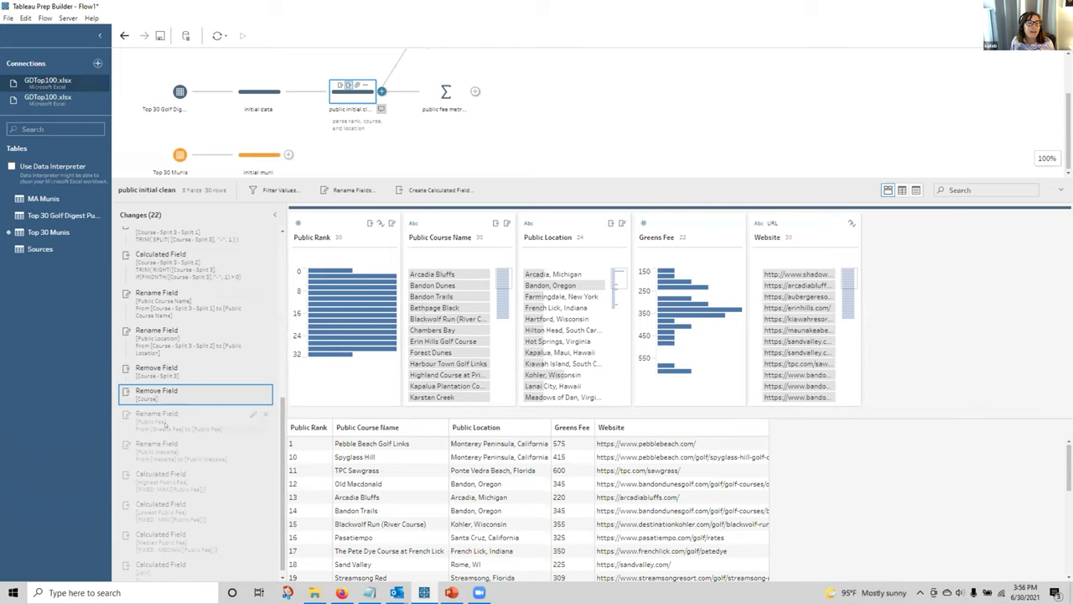
click(165, 425)
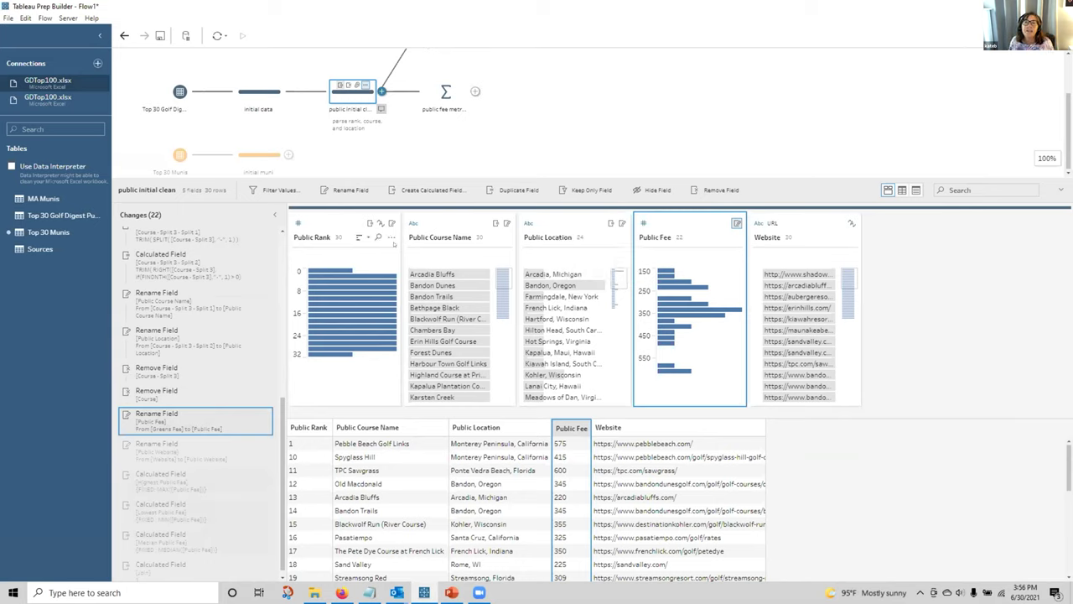
click(156, 450)
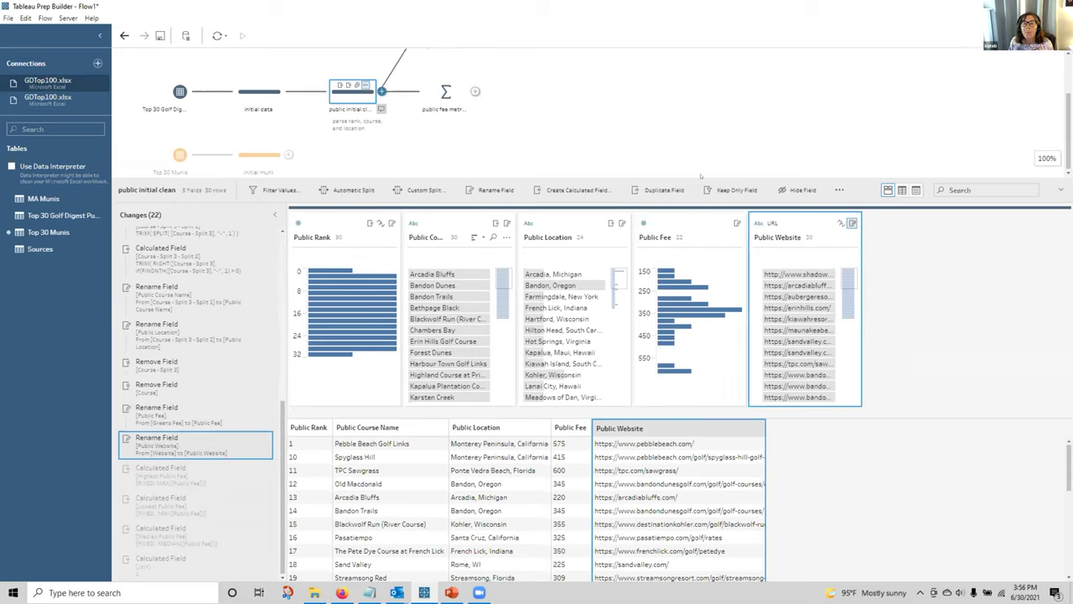
- Create a Fixed LOD calculated field from Public Fee, using MIN over the full table with no grouping
click(673, 225)
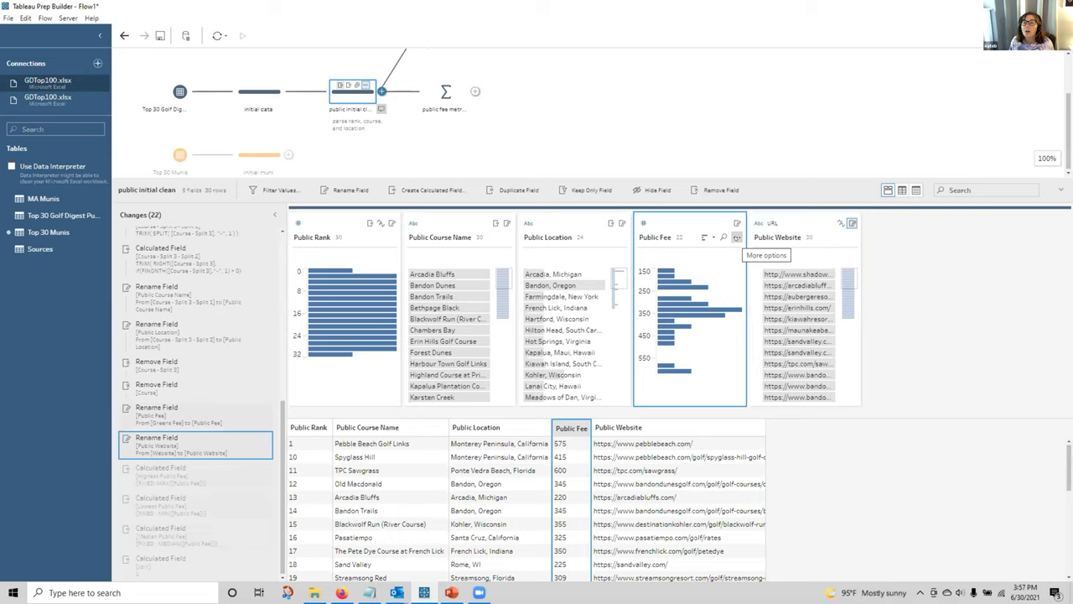
click(738, 237)
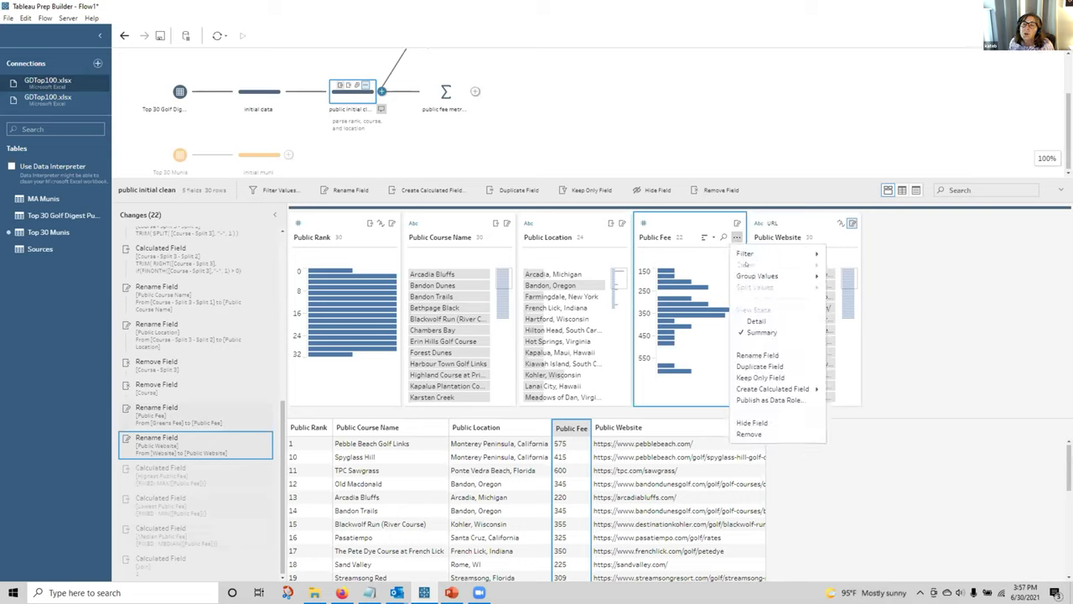
mouse_move(789, 388)
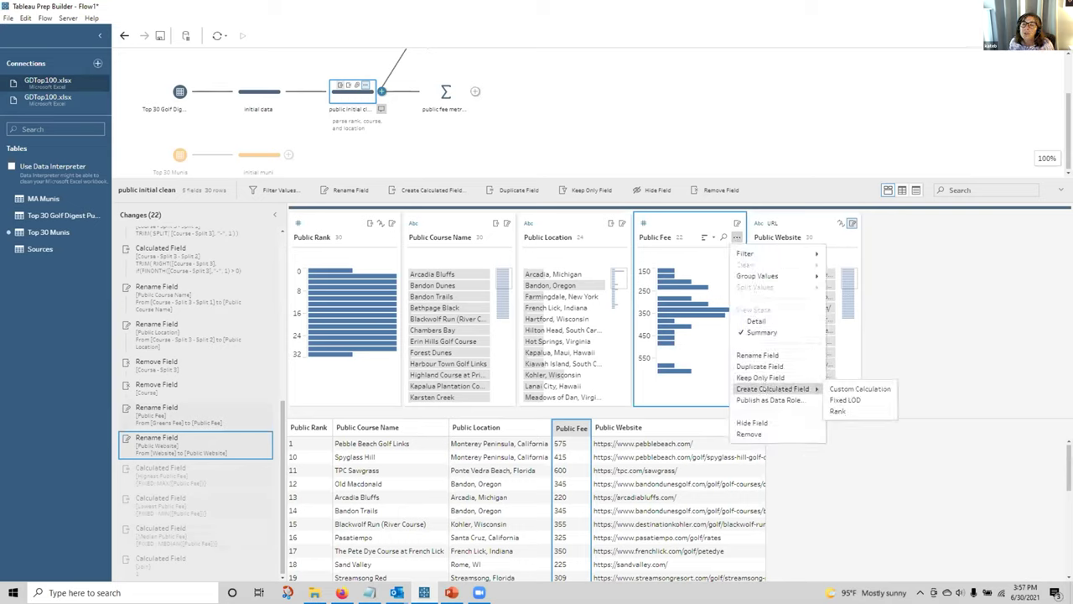
click(859, 402)
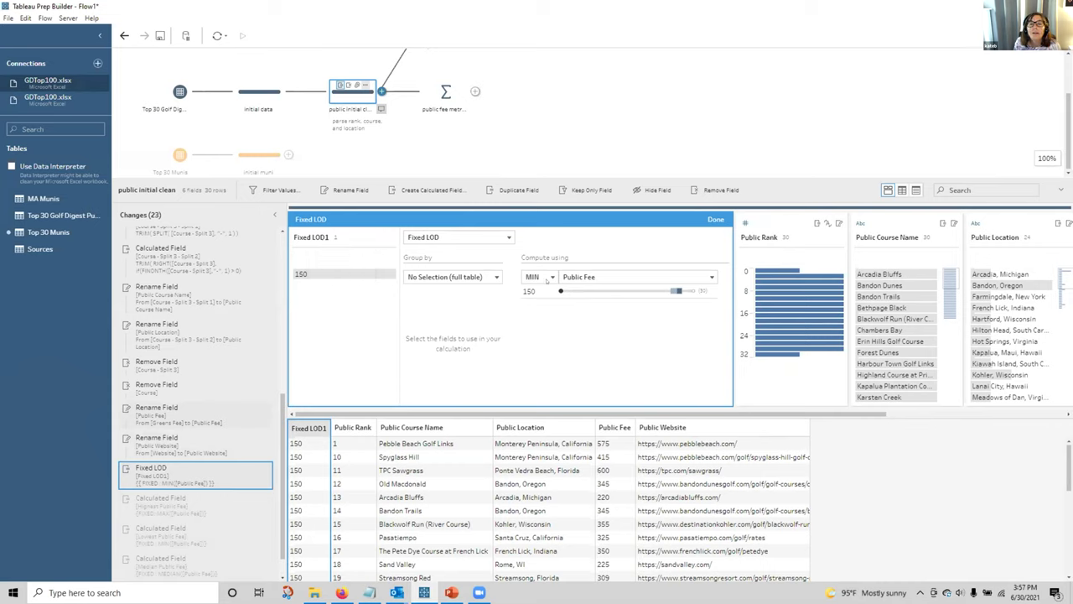
click(540, 277)
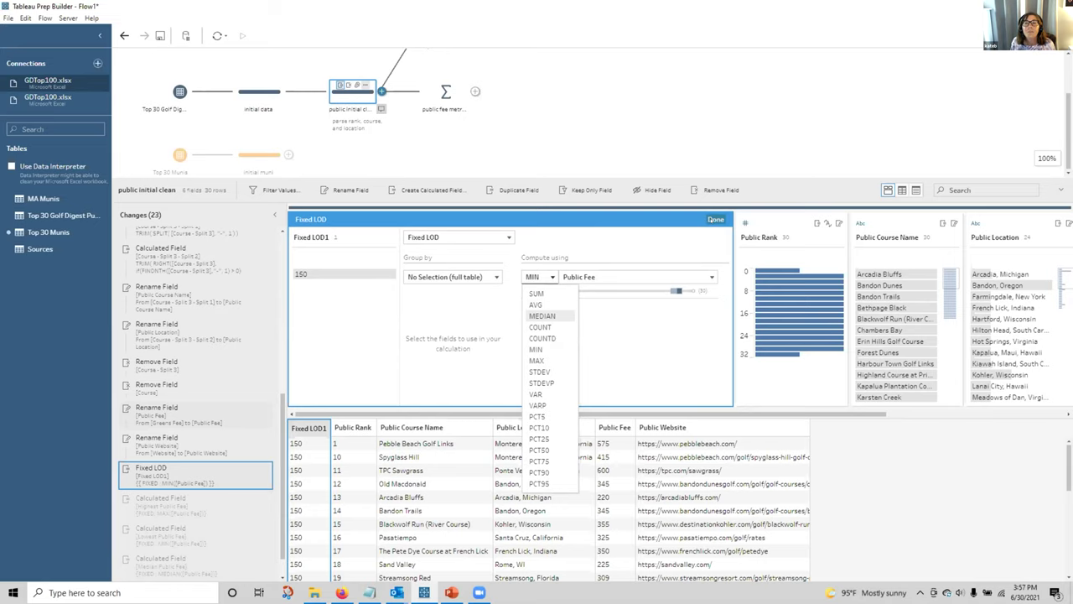
click(716, 219)
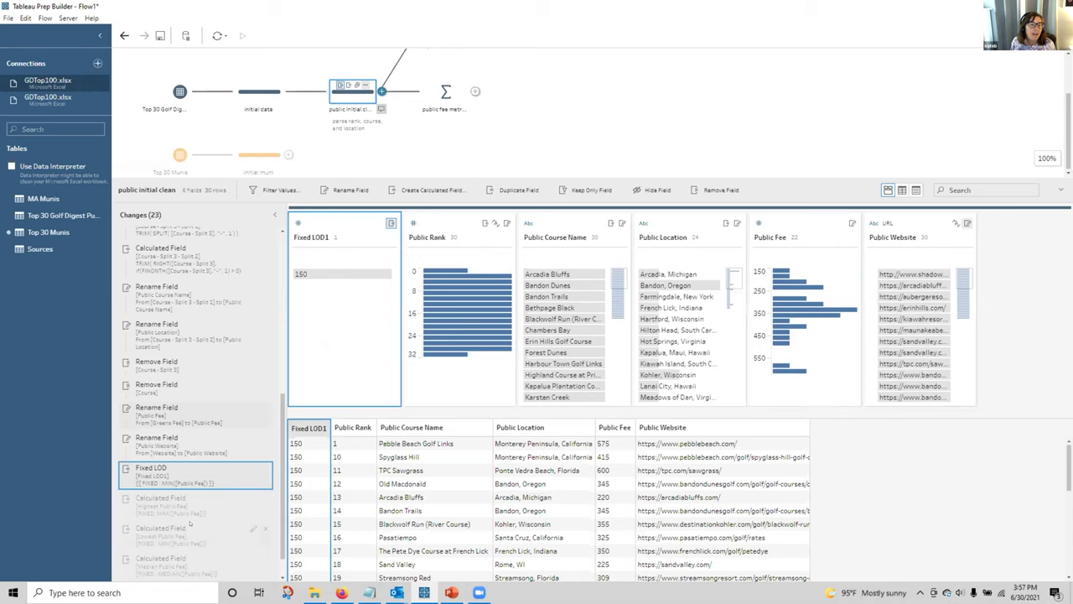
- View the Calculated Field changes for Highest, Lowest and Median Public Fee and for Join
scroll(190, 479, down, 1)
click(190, 478)
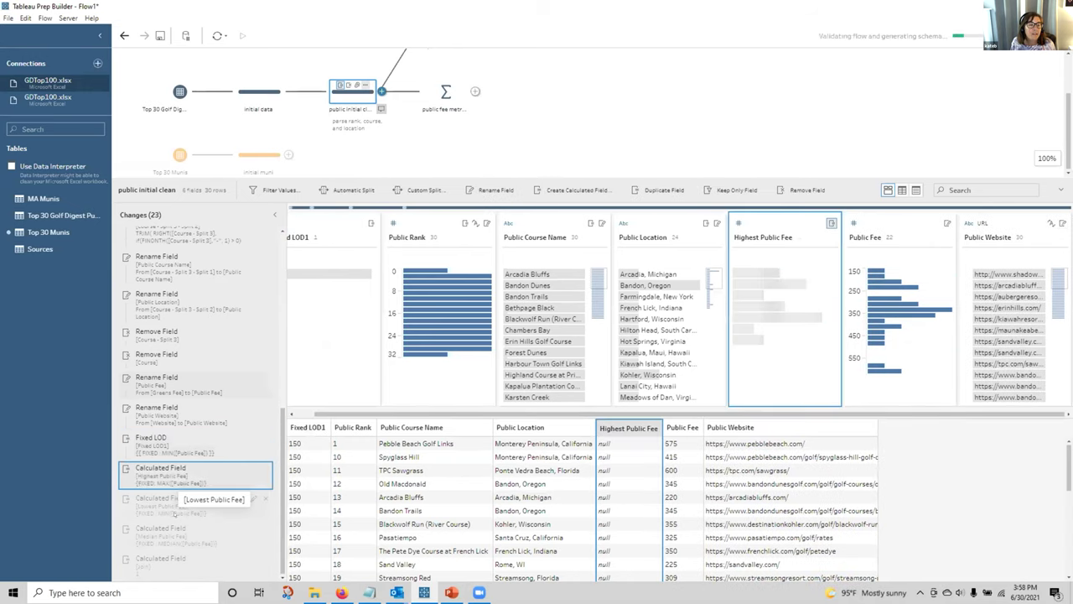
click(175, 503)
click(172, 530)
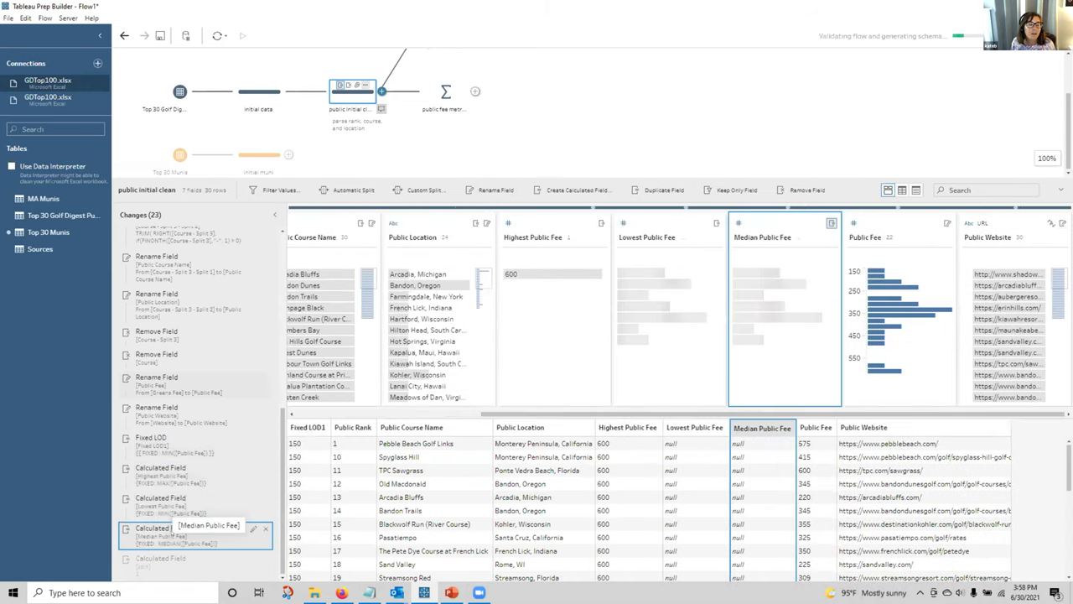
click(139, 562)
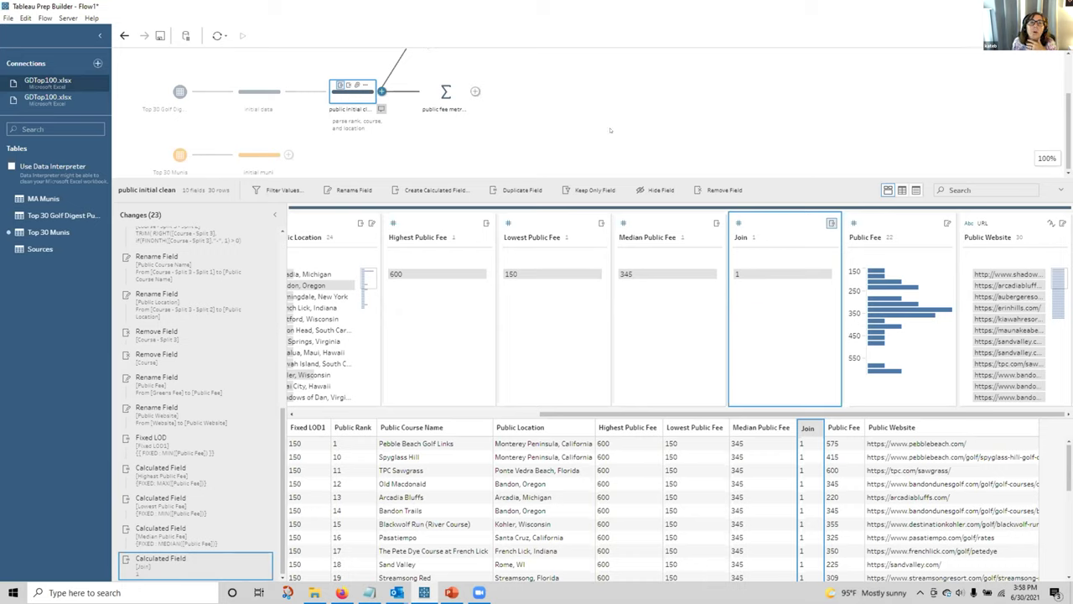
- Examine the grouped fields in the public fee metrics aggregate step and bring the public details branch of the flow into view
click(446, 92)
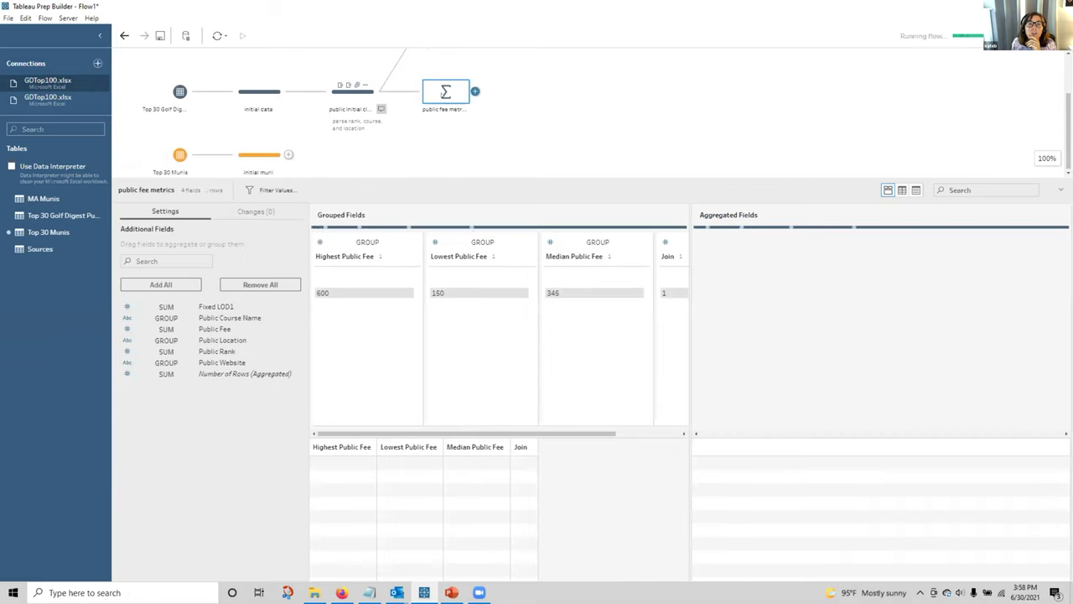
mouse_move(377, 291)
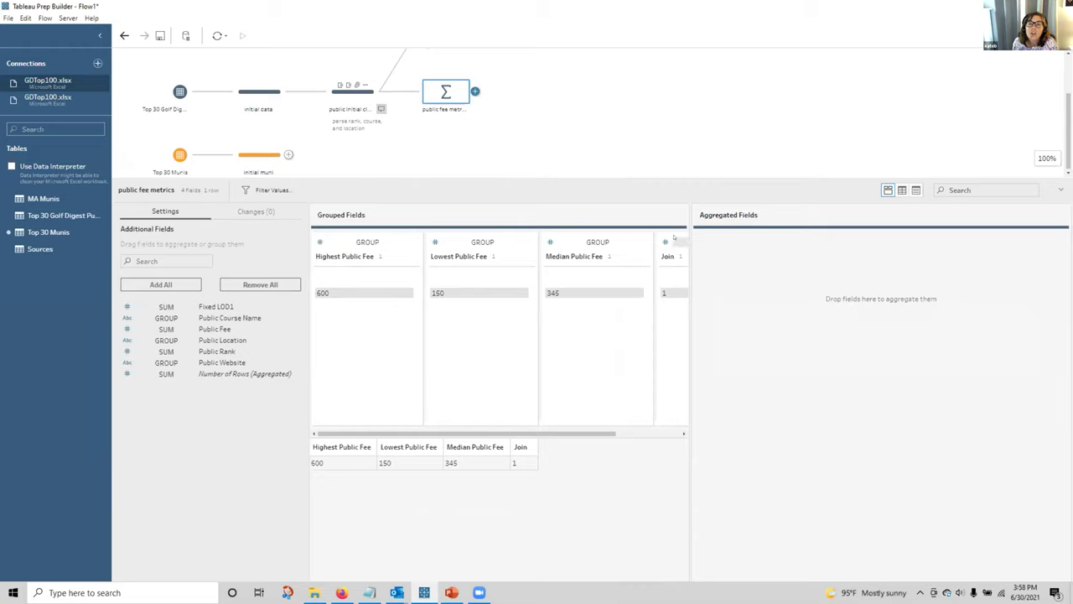
mouse_move(675, 293)
scroll(548, 110, up, 1)
scroll(547, 110, down, 1)
scroll(548, 110, up, 1)
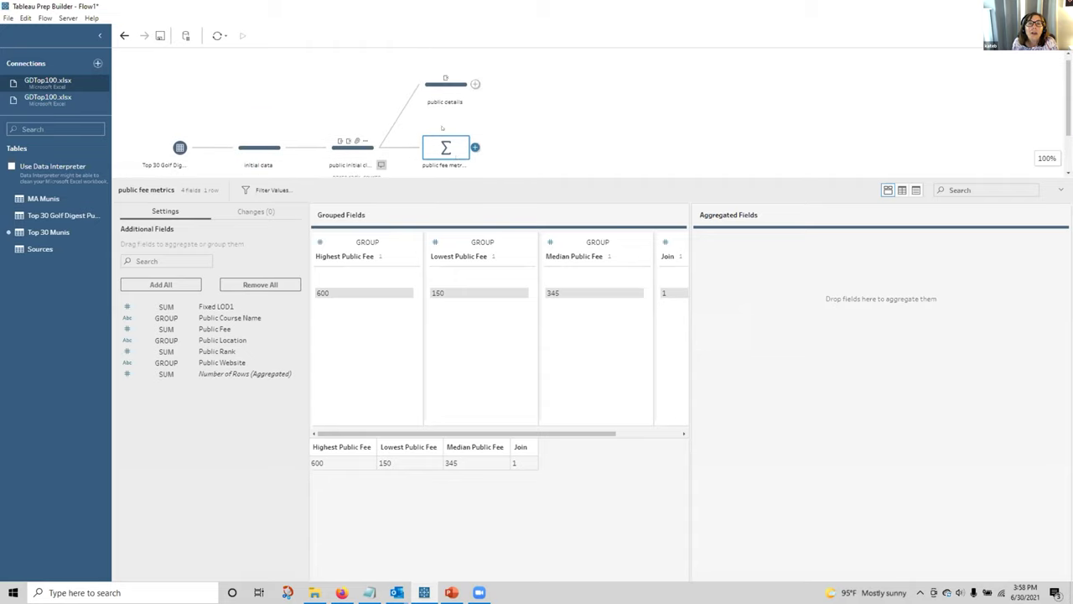
- Examine the fields of the public details step
click(445, 85)
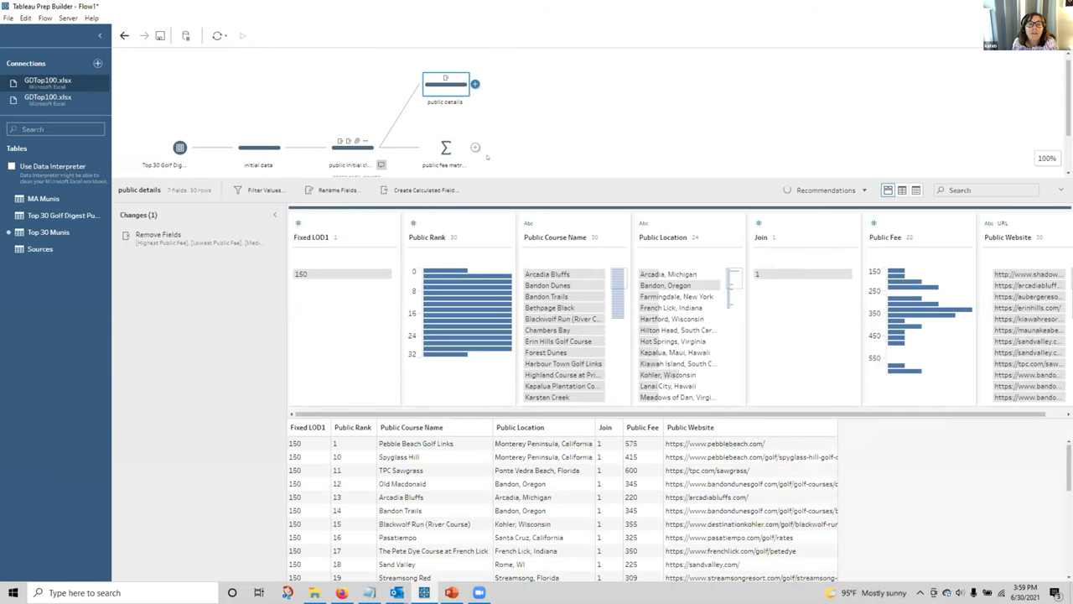
drag(563, 415, 583, 417)
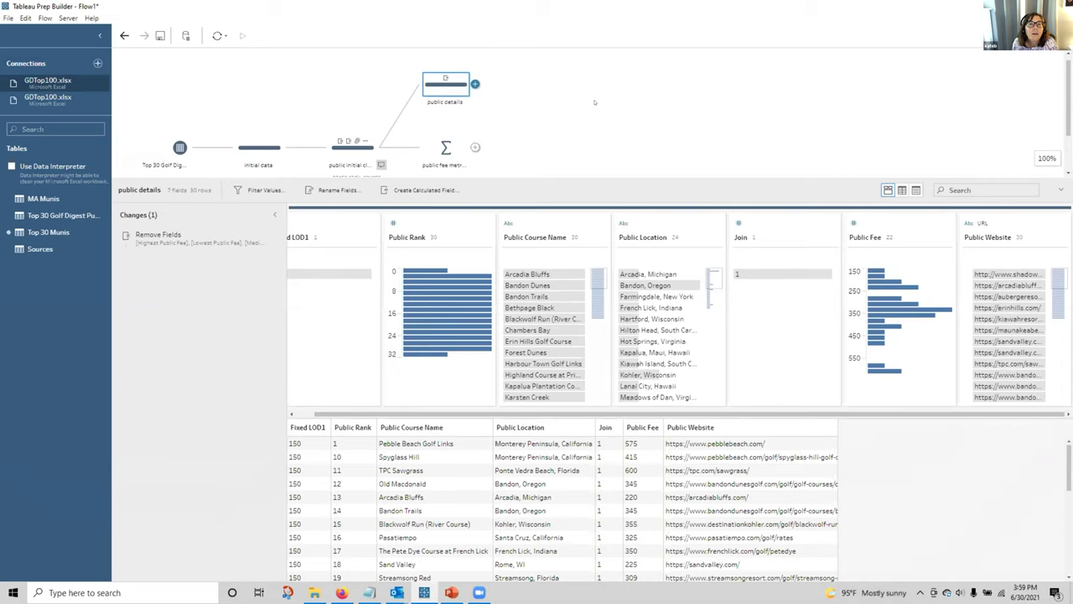
- In the initial muni step, highlight the rows with varied green fees and on-demand pricing, and widen the Fees column to read them
scroll(595, 102, down, 2)
click(242, 156)
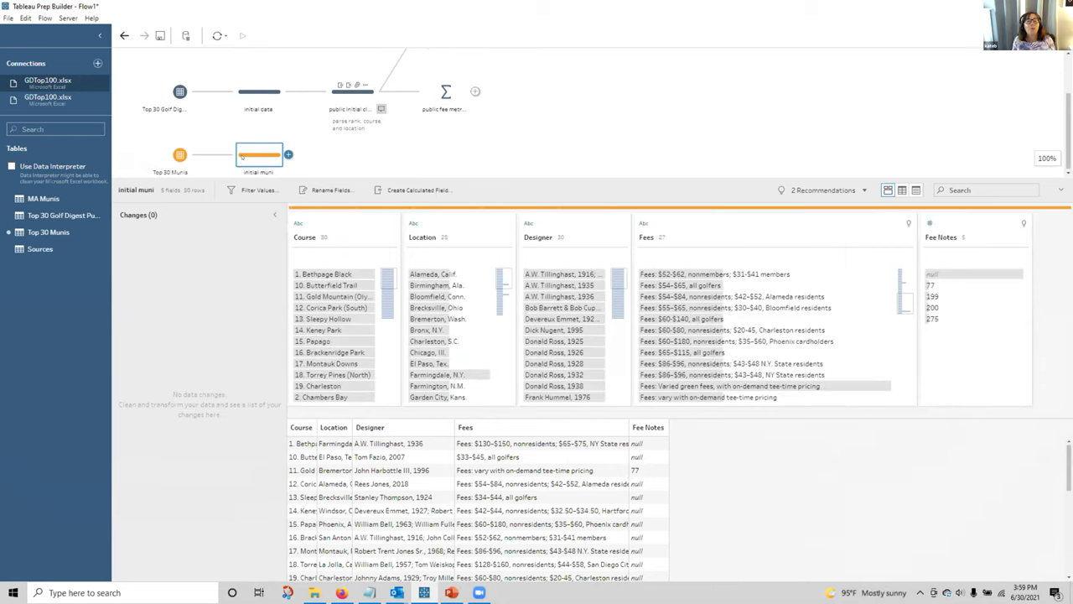
click(274, 213)
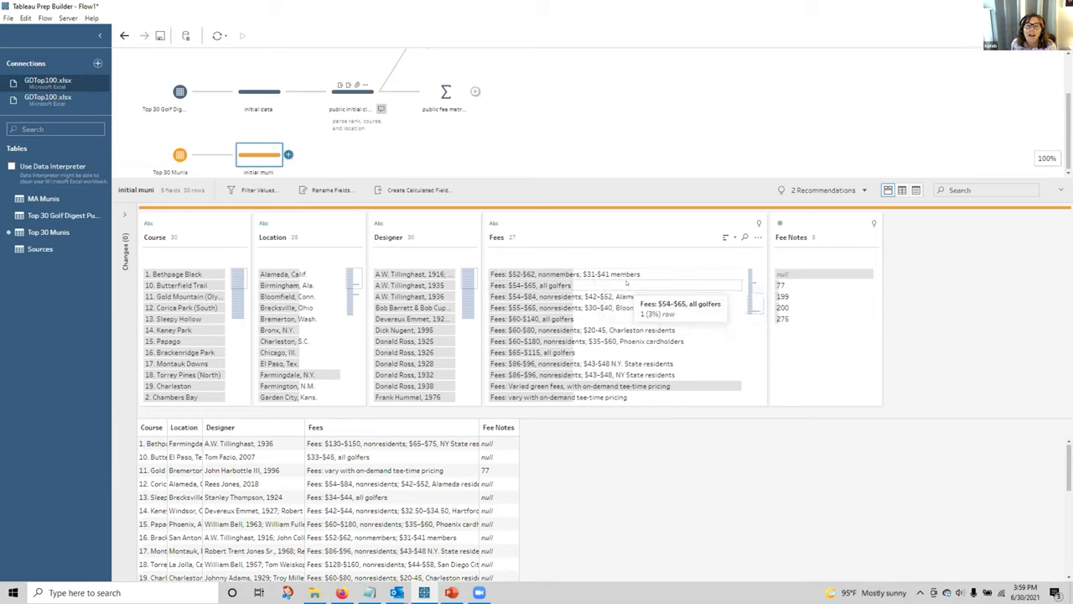
click(560, 386)
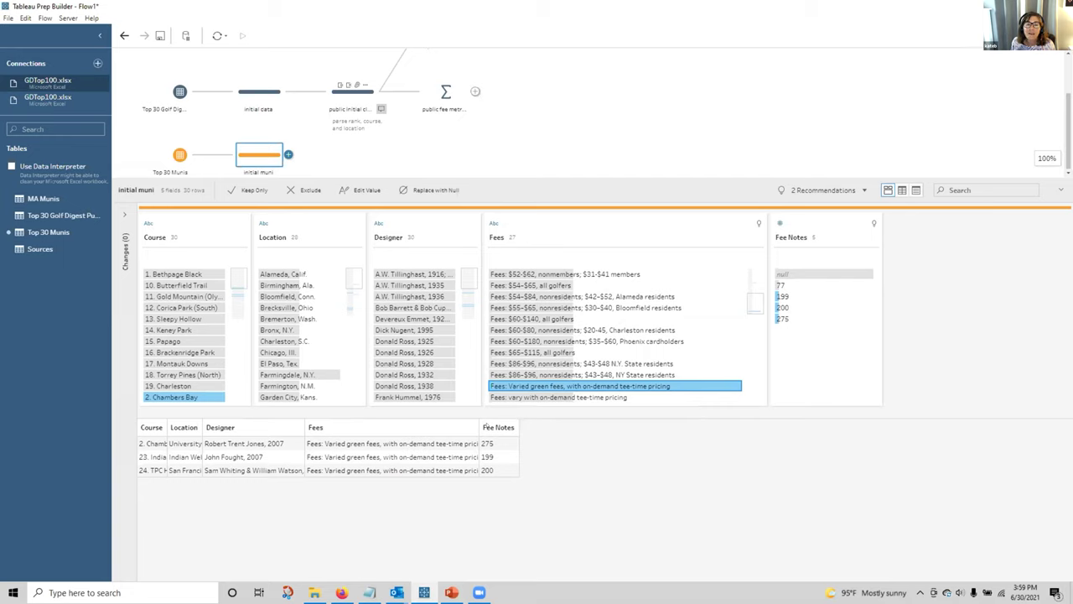
drag(478, 427, 522, 427)
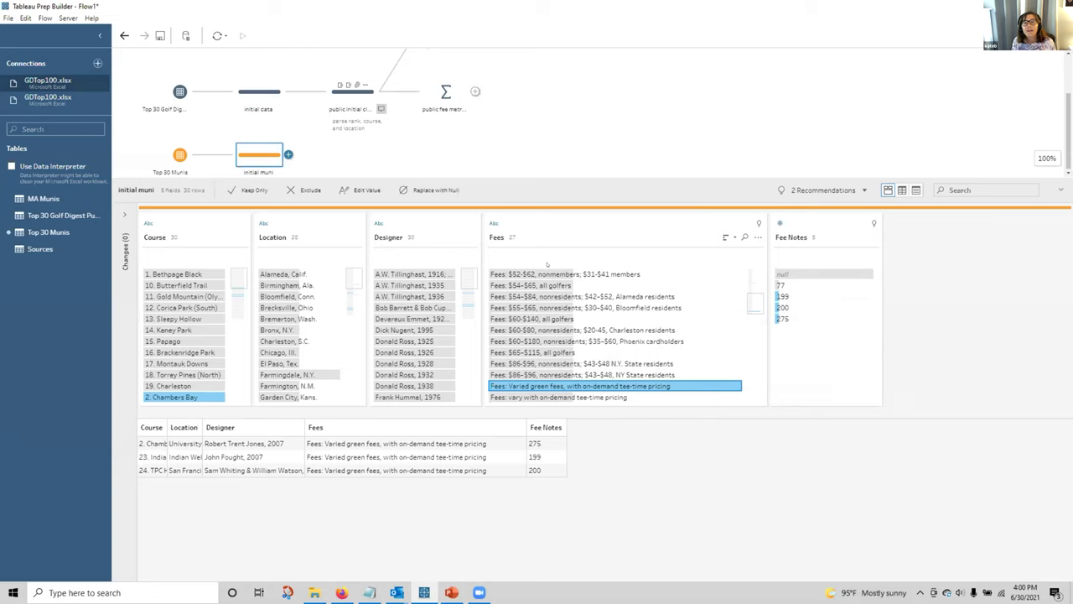
- Start a calculated field from the Fees field, name it Fees, and move the editor clear of the field profiles
click(576, 226)
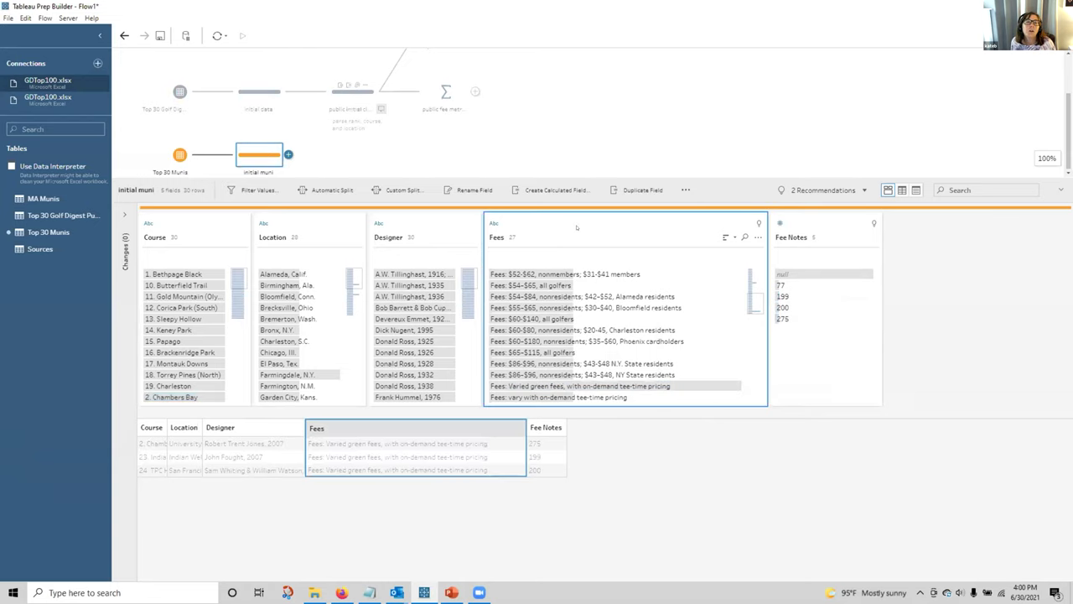
click(552, 190)
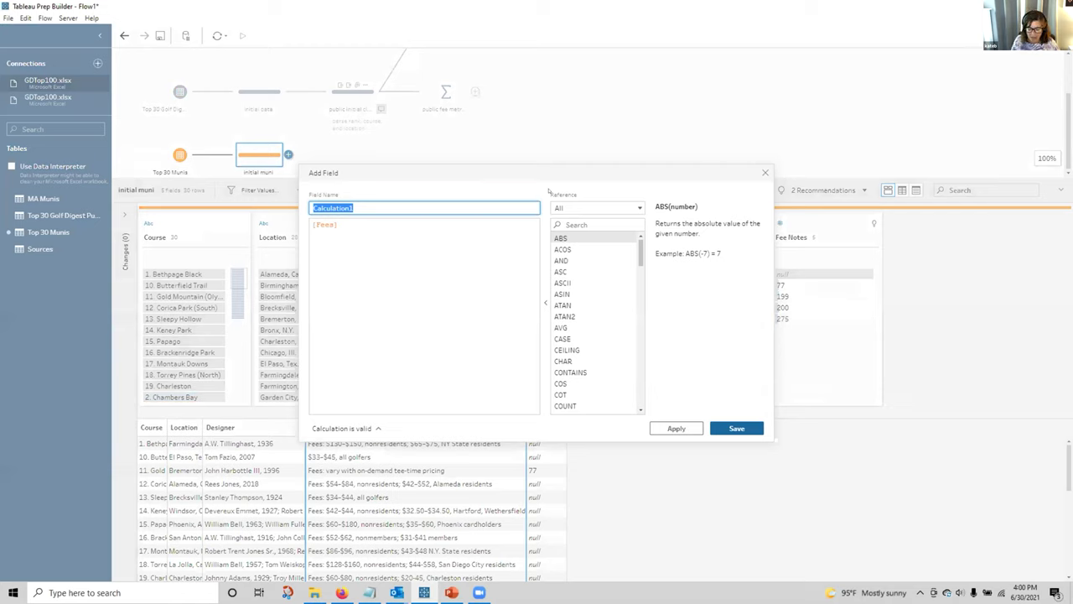
text(Fees)
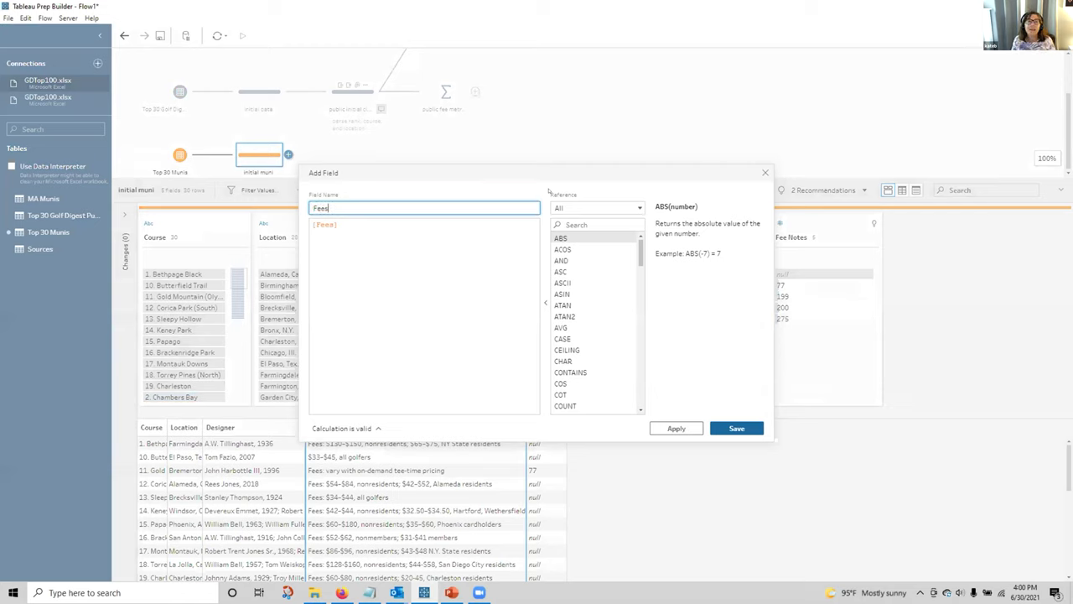
drag(541, 170, 594, 284)
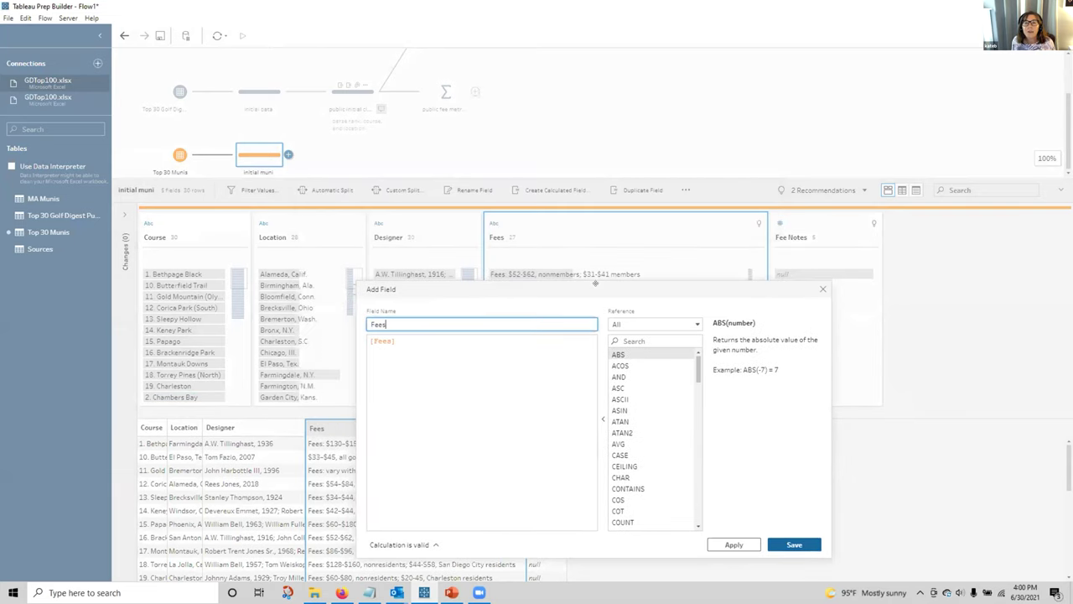
- Write the formula's condition as IF CONTAINS([Fees], 'on-demand')
click(369, 340)
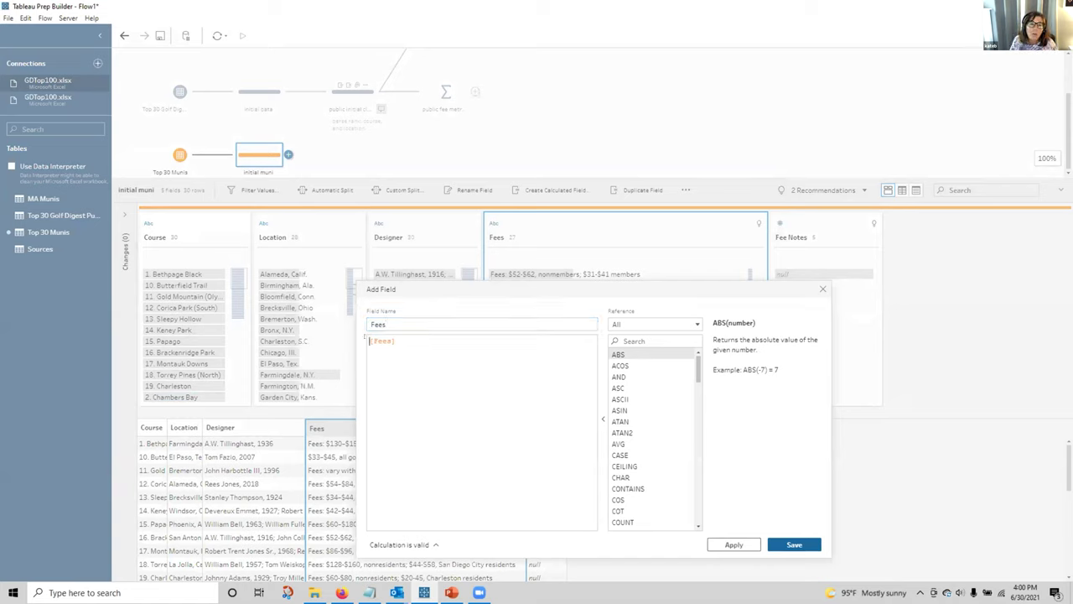
text(IF CONTAINS)
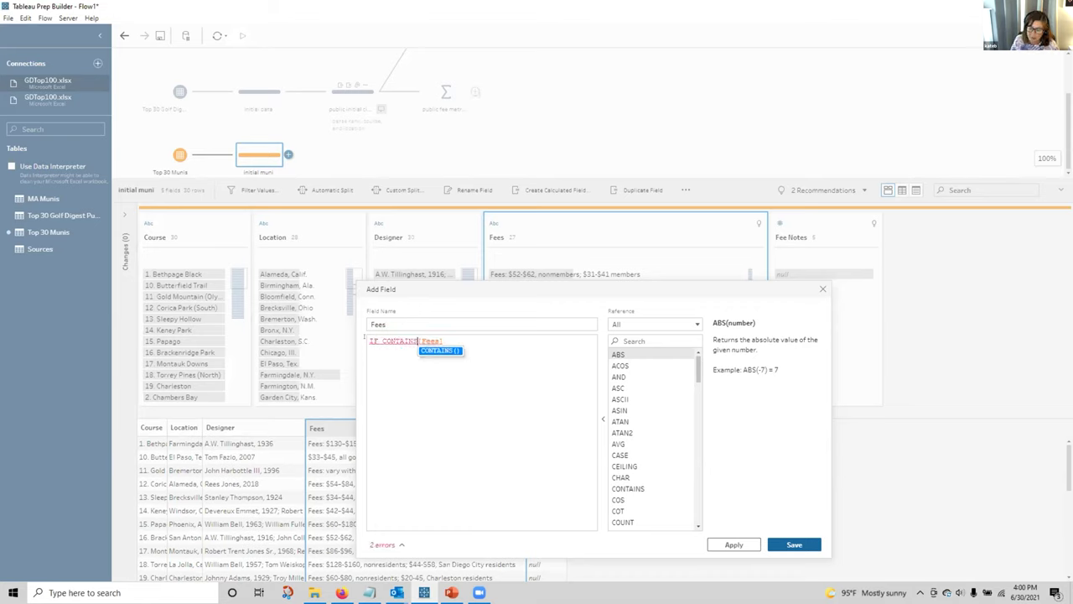
text(()
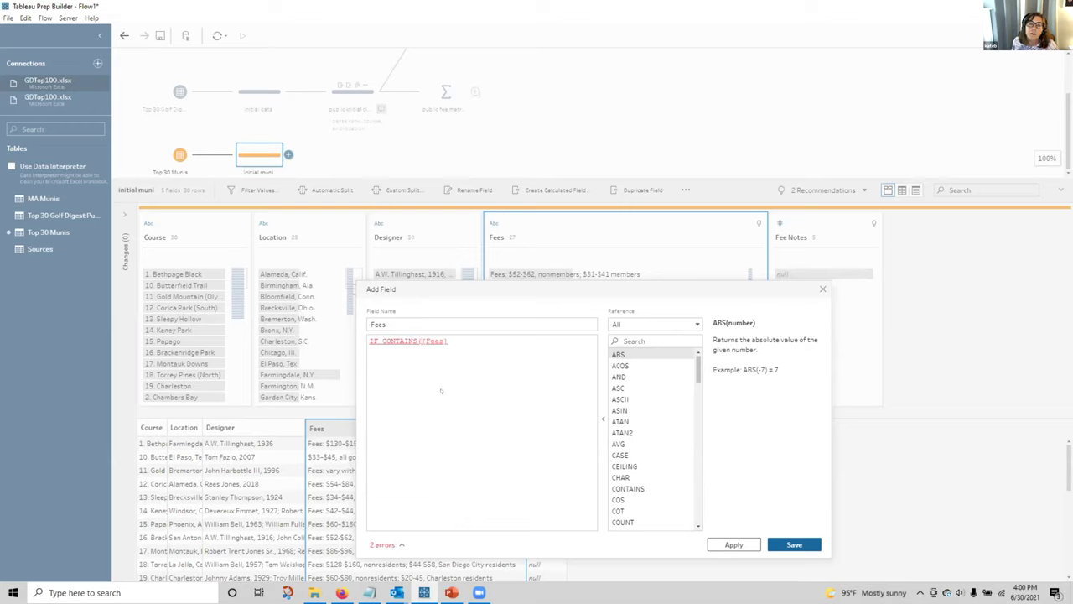
text(,)
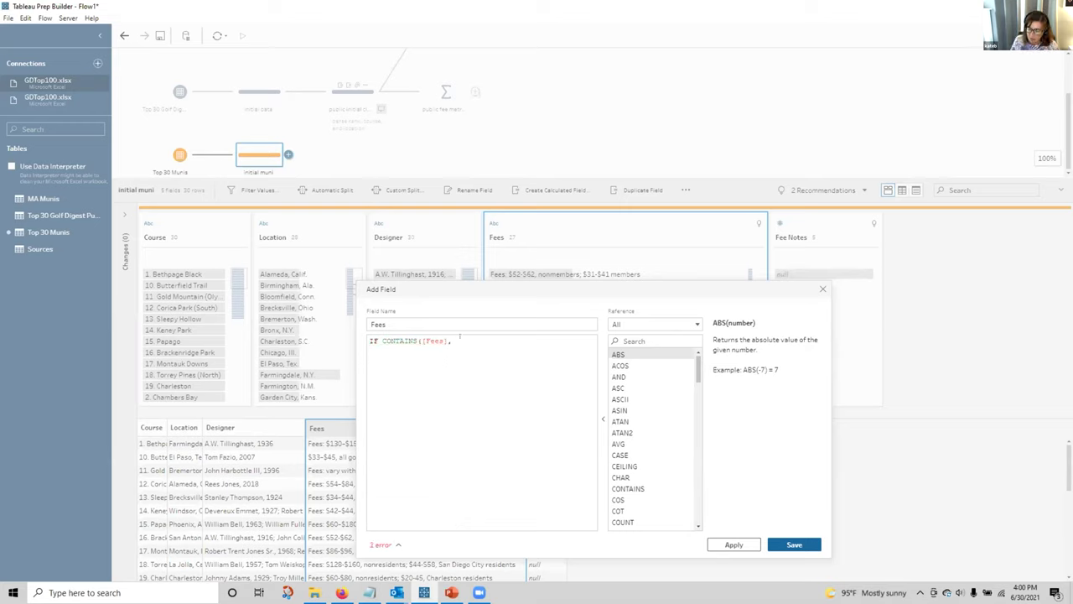
text('c)
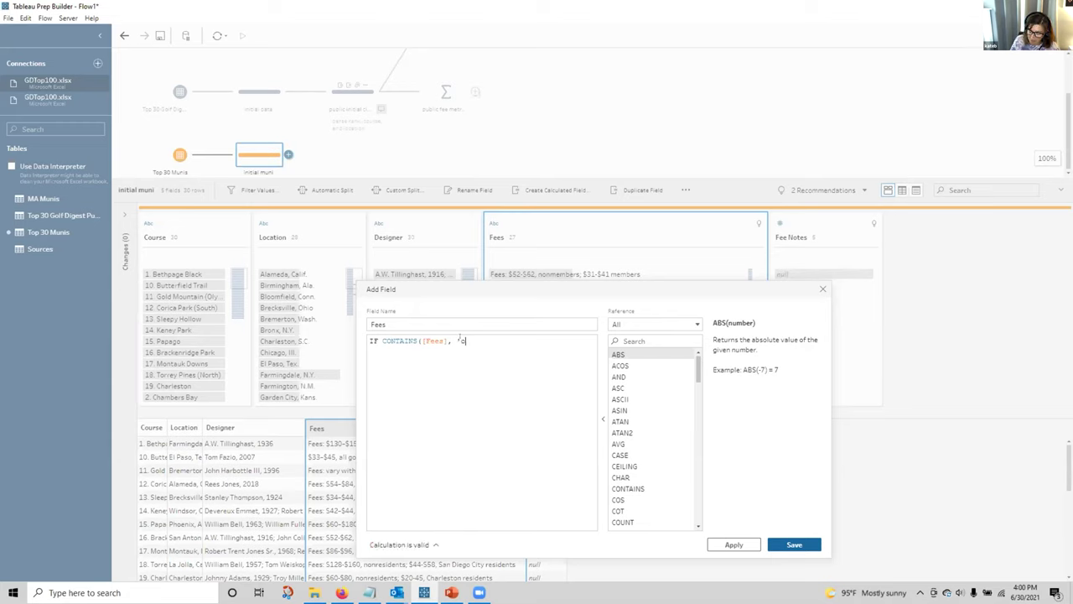
text(n-demand')
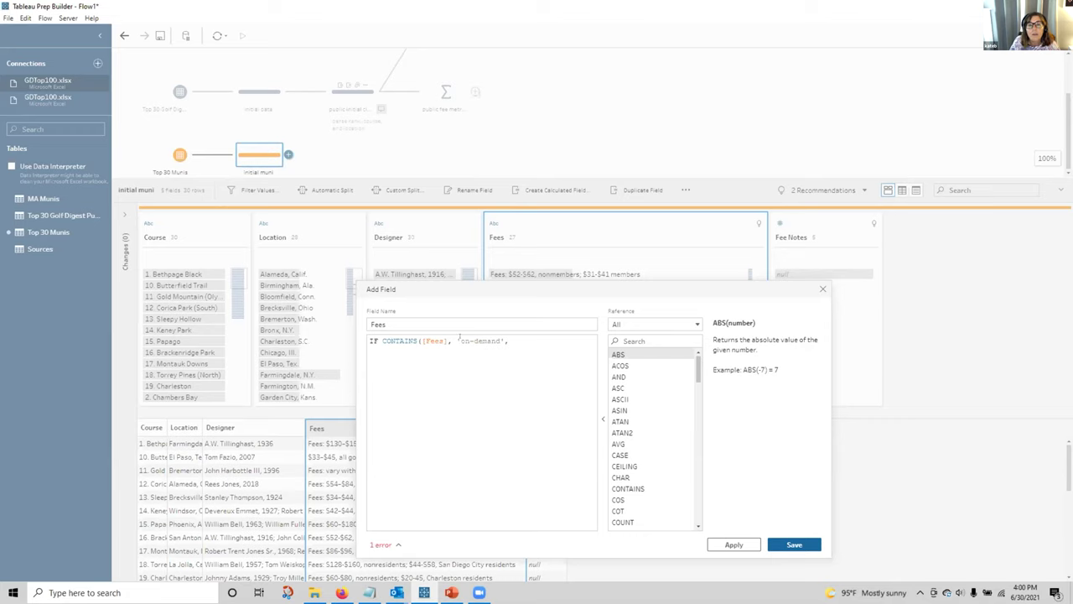
text())
key(Return)
- Complete the IF statement with THEN [Fee Notes], ELSE [Fees] and END
text(T)
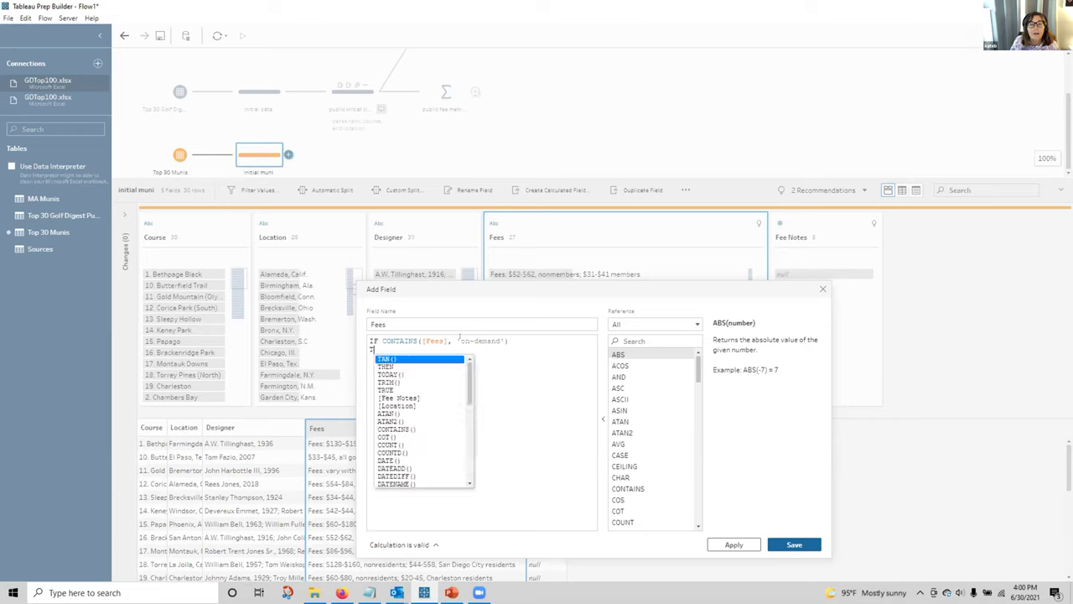
text(HEN [Fee)
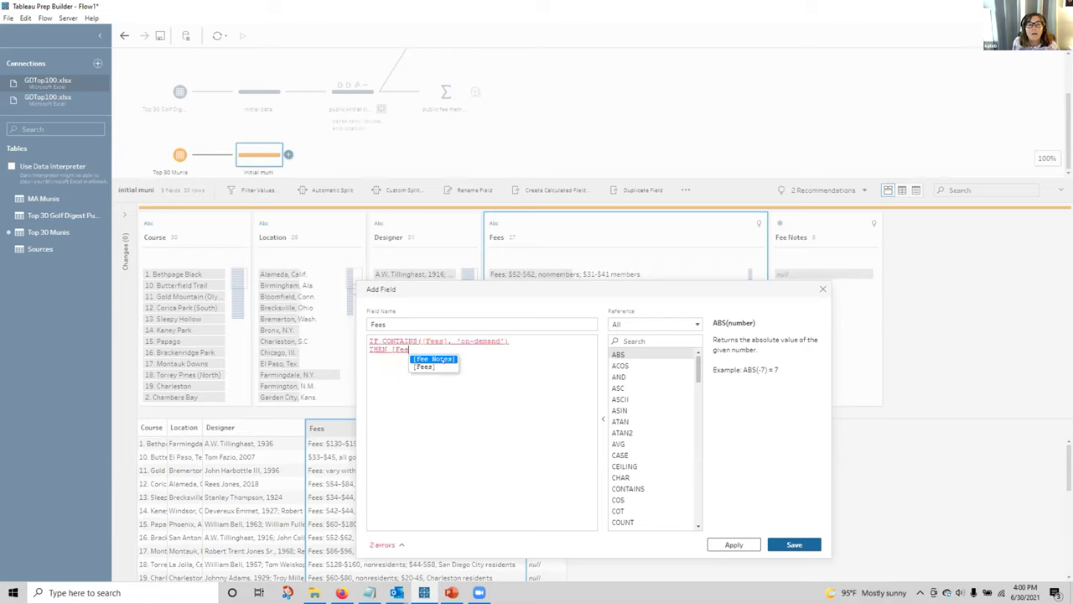
key(Return)
key(Return)
text(E)
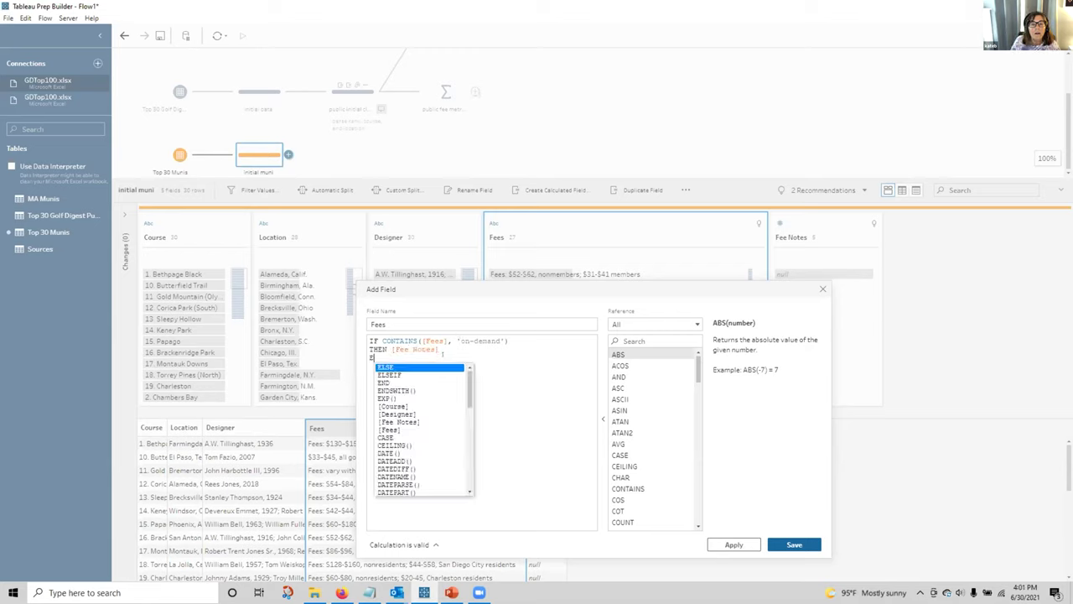
text(LSE [Fees)
click(432, 365)
text(END)
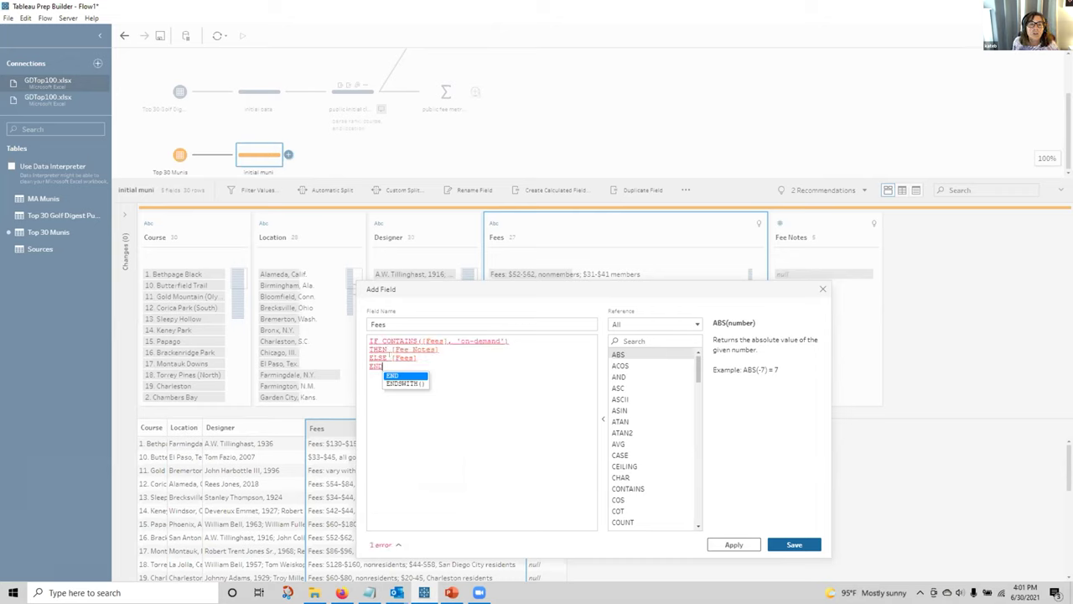
- Try wrapping Fees in STR() in the ELSE branch and show the calculation's error details
click(389, 358)
text(STR()
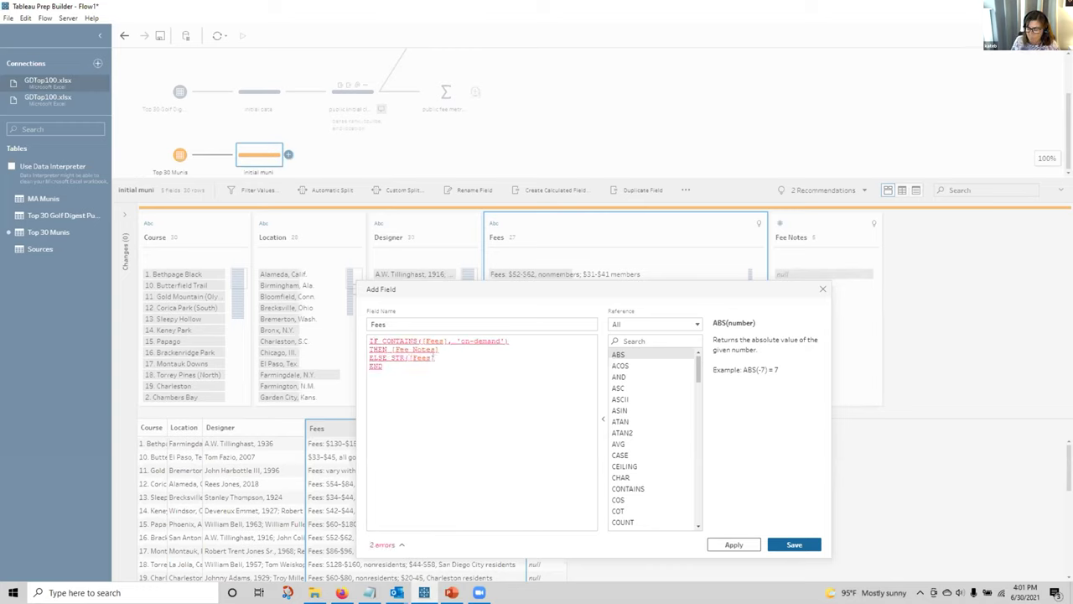
text())
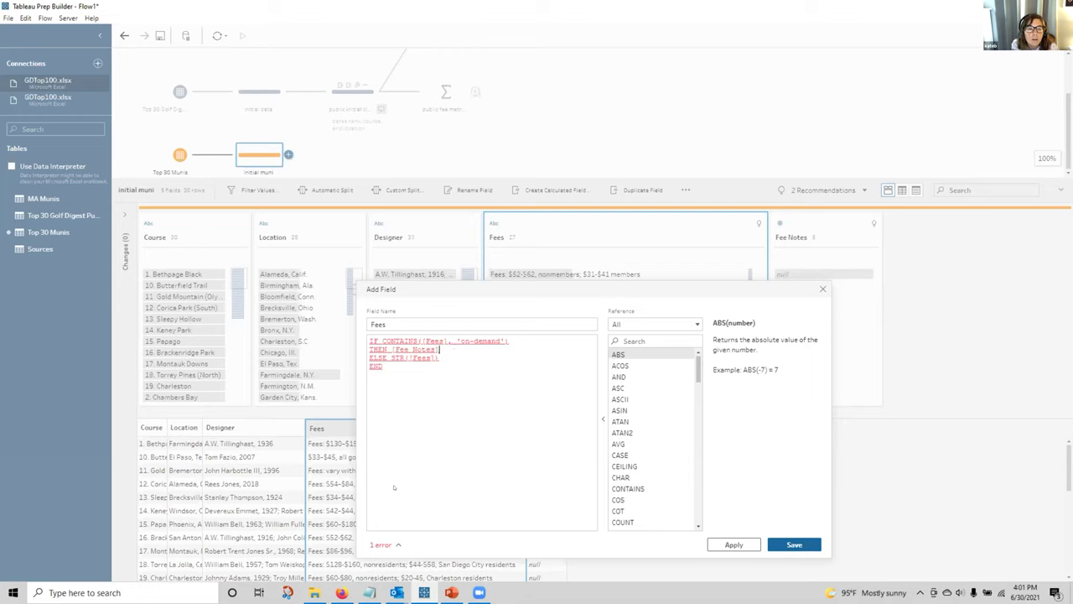
click(370, 545)
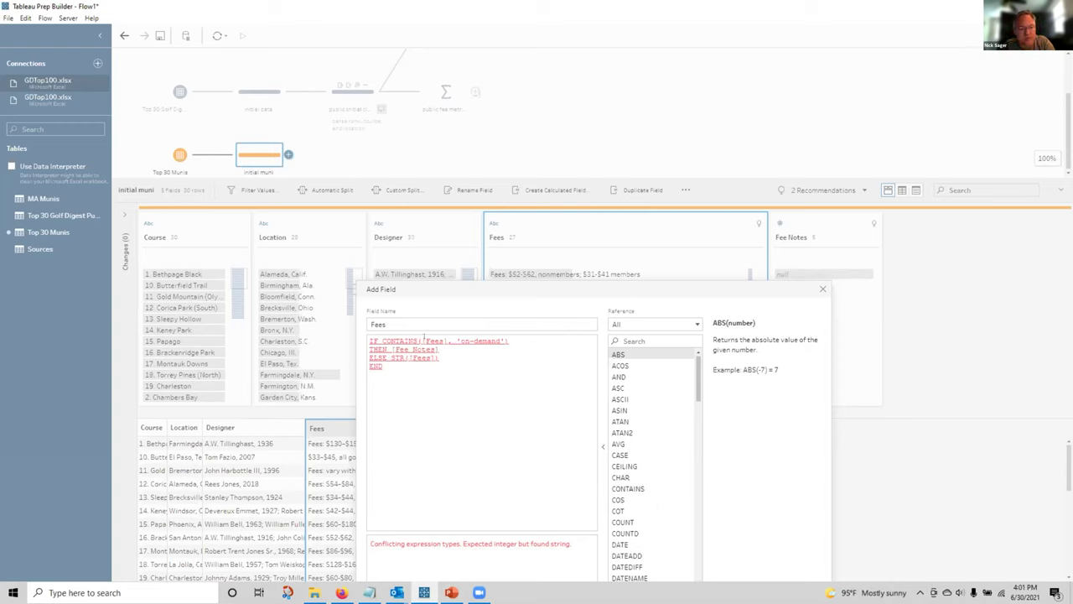
- Clear the whole formula and rewrite its condition as IF CONTAINS([Fees], 'on-demand')
key(ctrl+a)
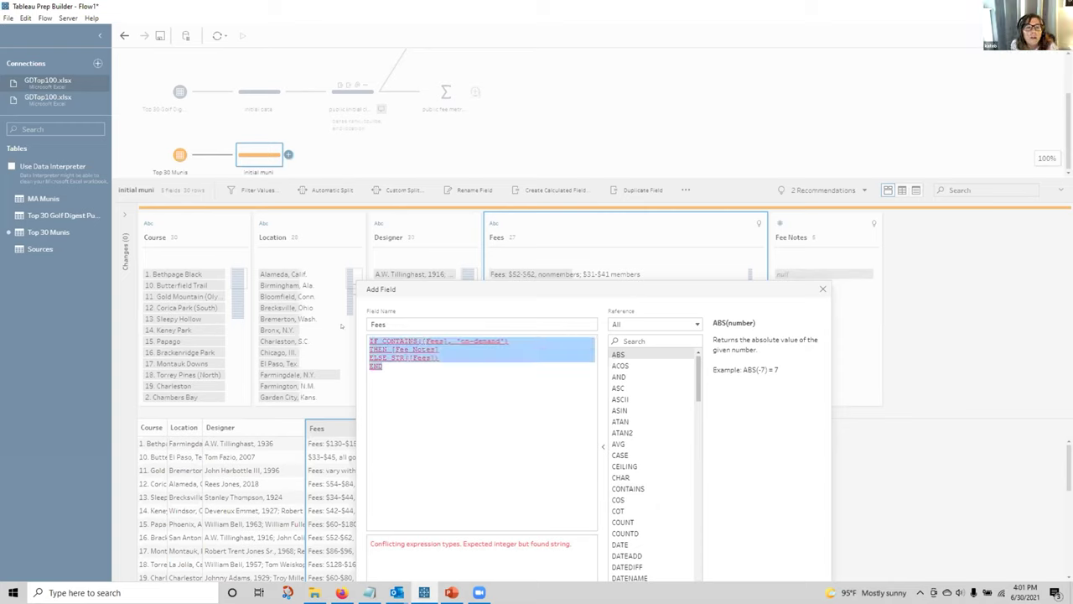
text(I)
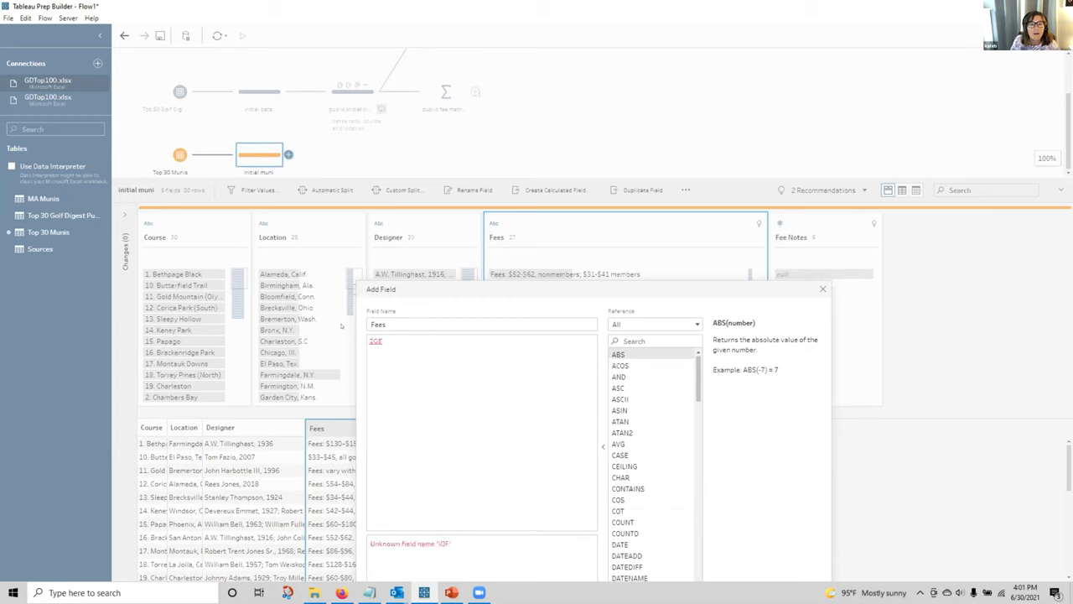
text(F CO)
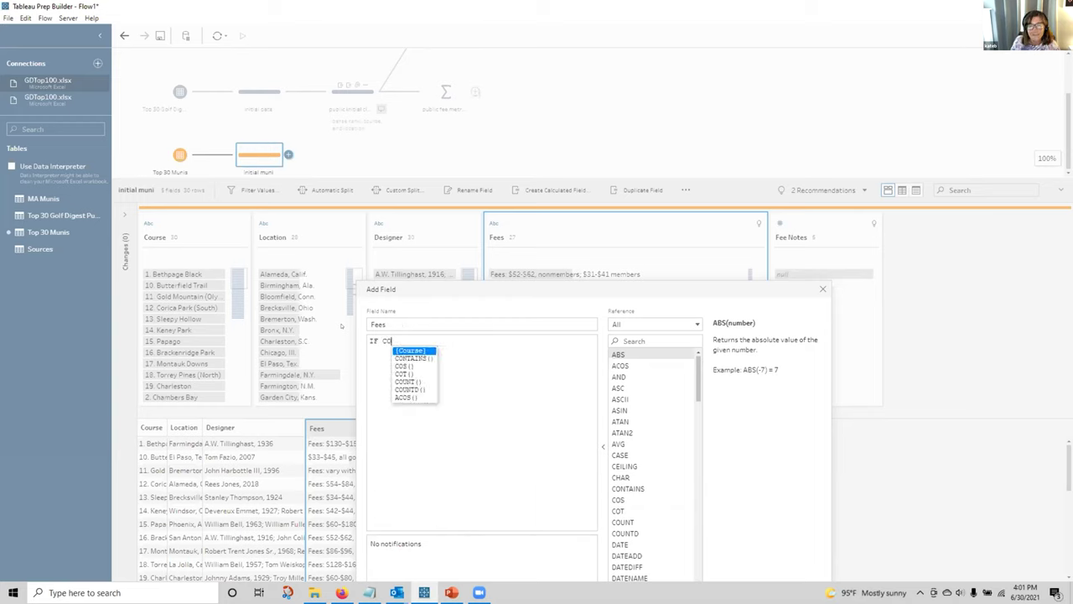
text(NTAINS)
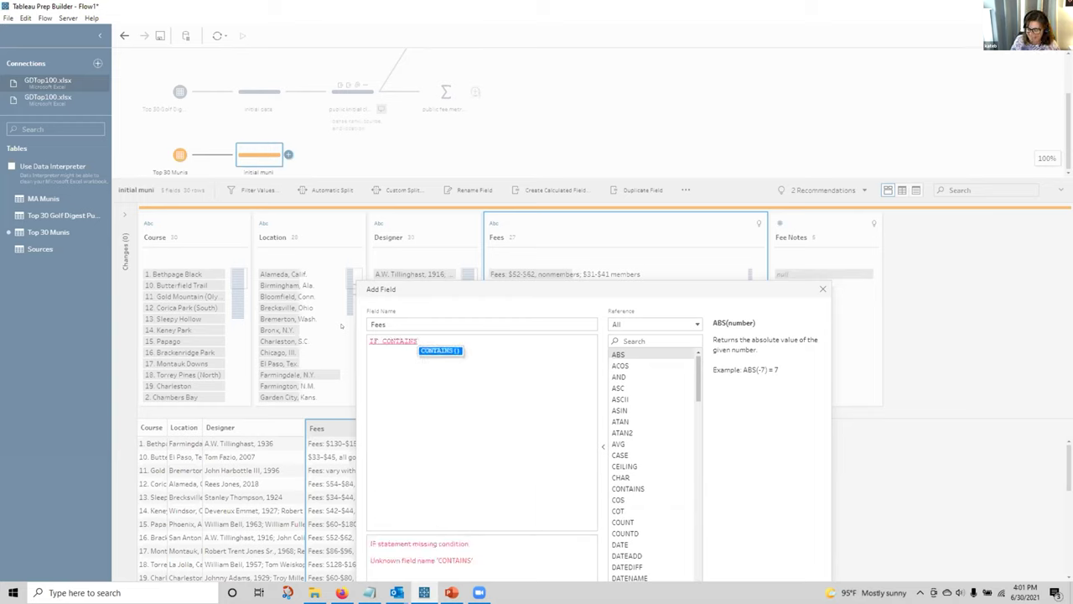
text(([Fee)
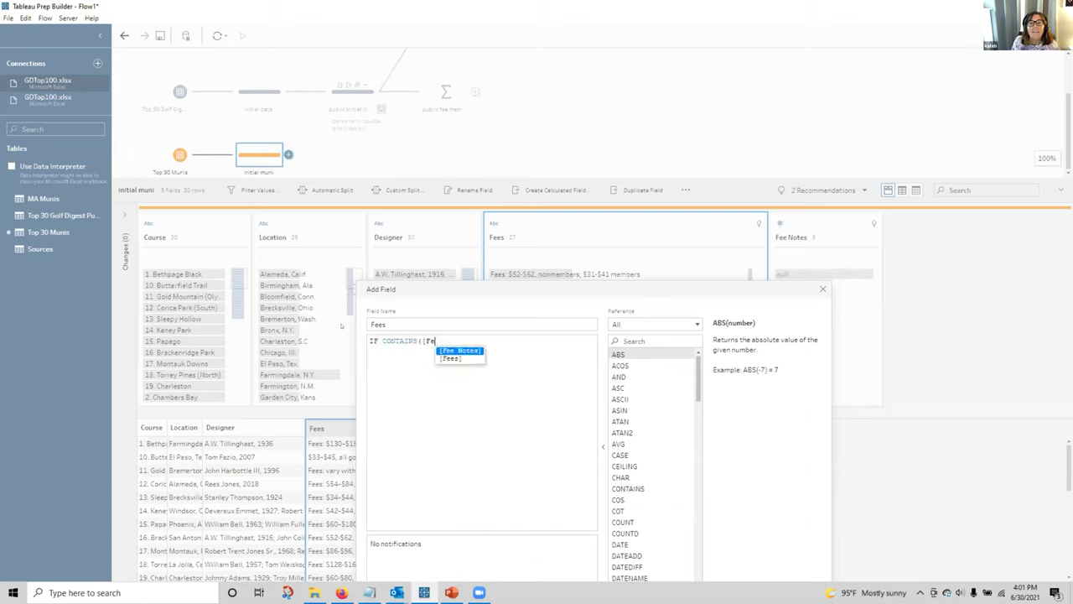
click(458, 358)
text(, )
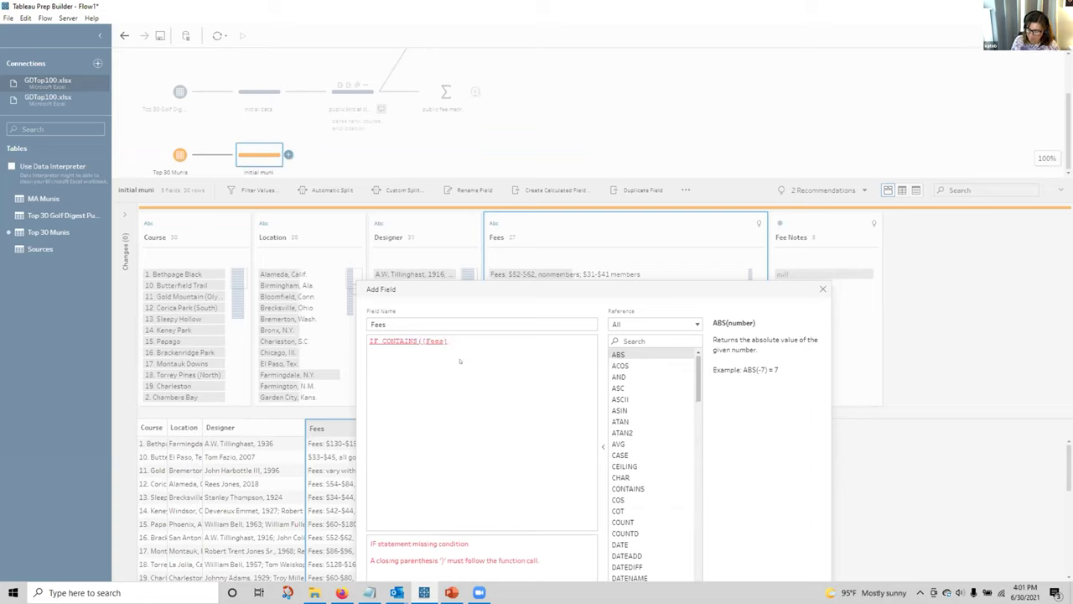
text('non-mem)
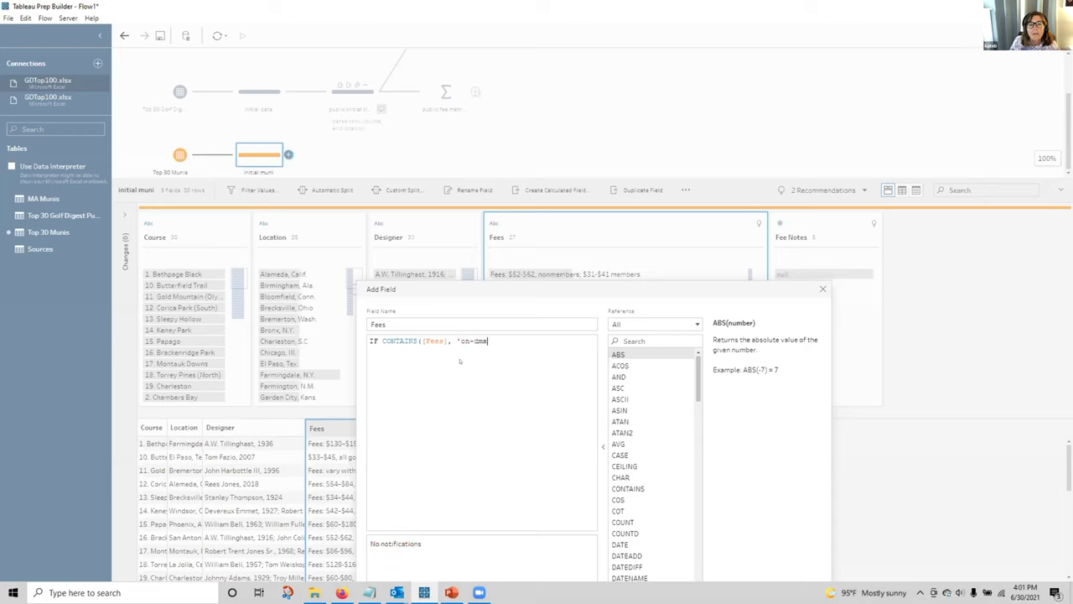
key(BackSpace)
key(BackSpace)
text(emand')
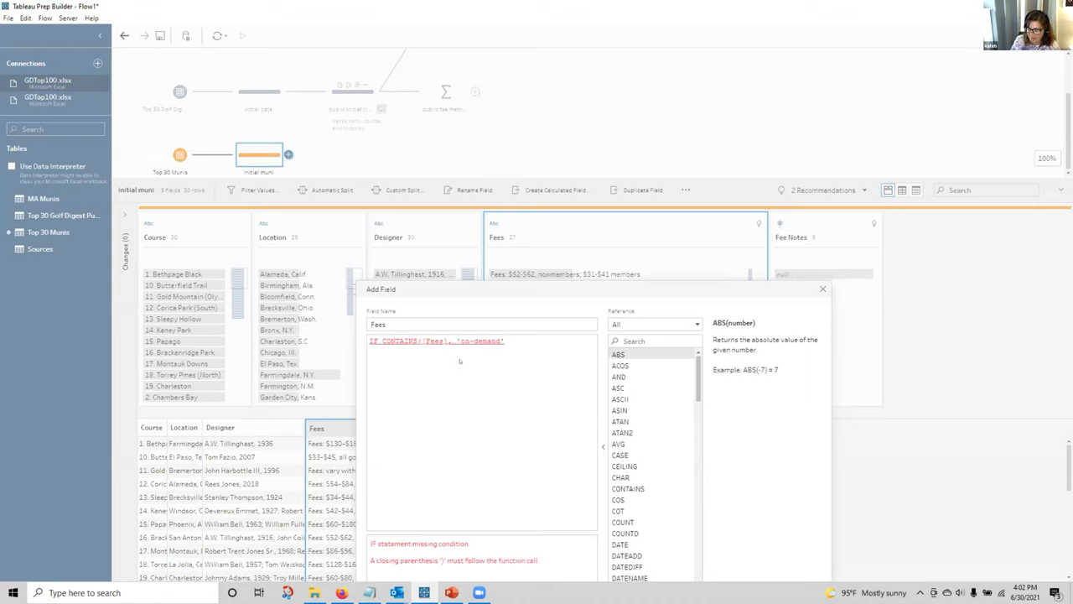
text())
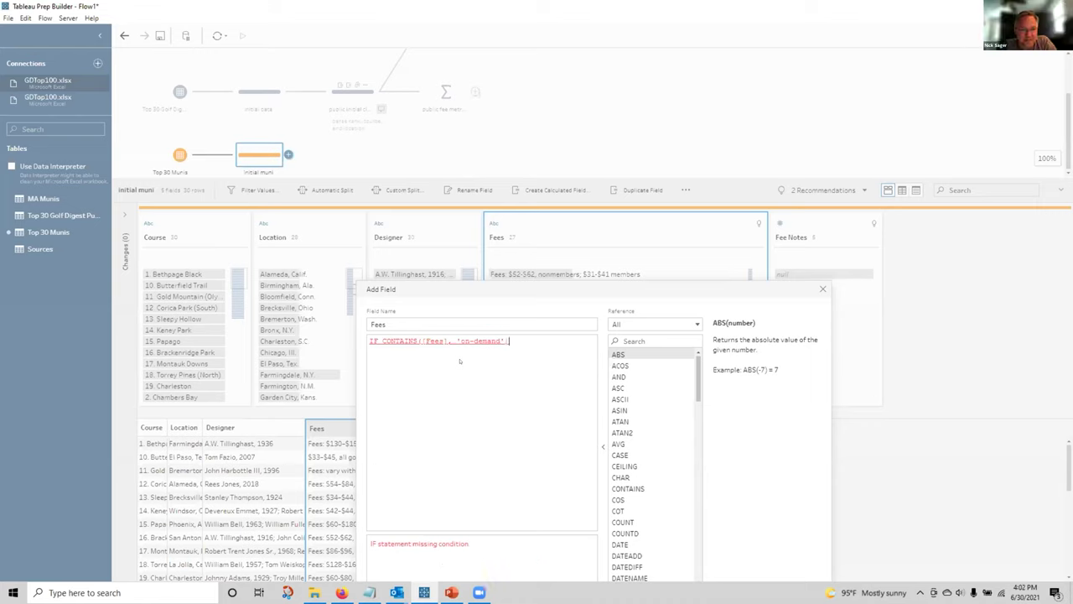
- Add a THEN line to the formula that returns the fee notes as text with STR([Fee Notes])
key(Return)
text(THE)
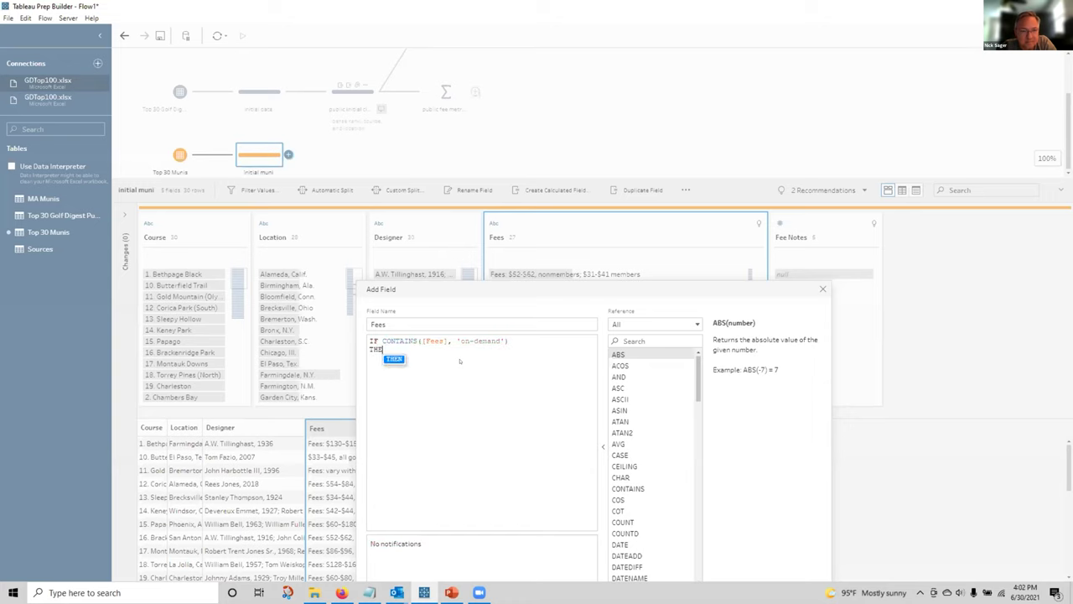
text(N [Fee Notes])
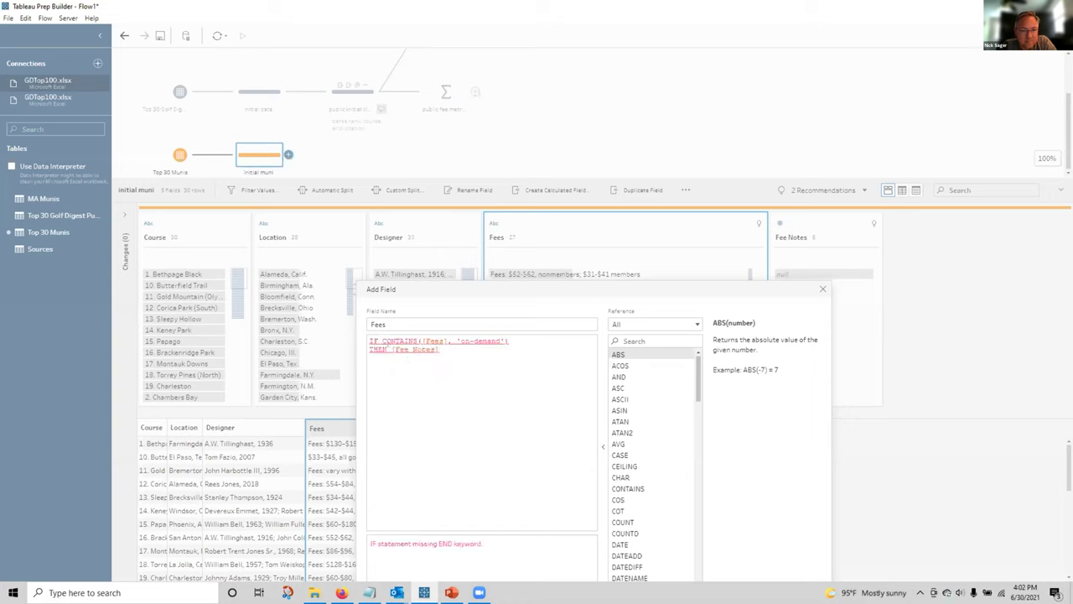
click(391, 349)
text(STR)
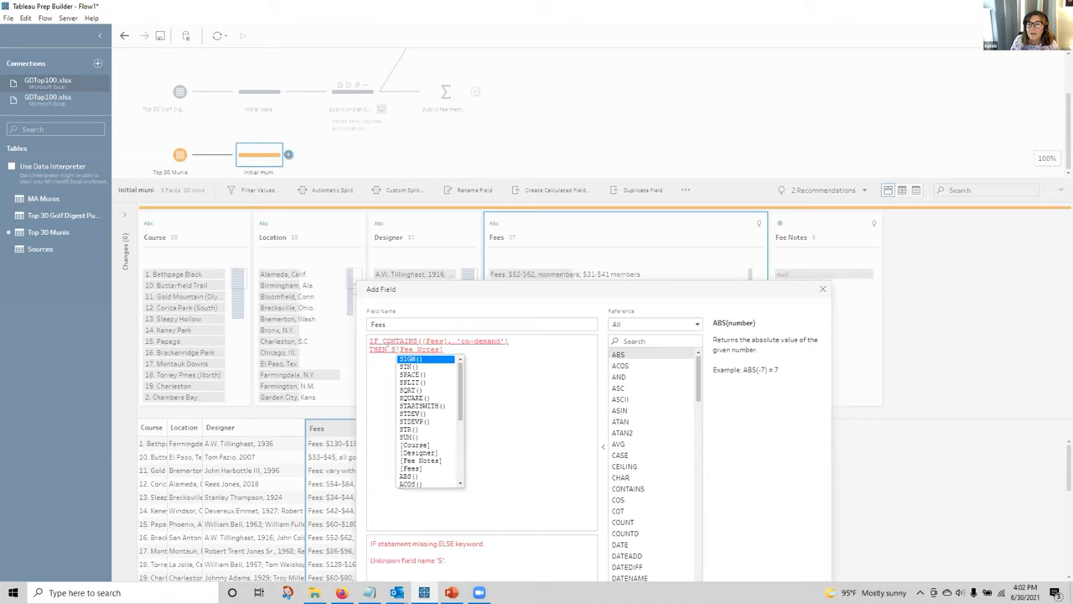
text(()
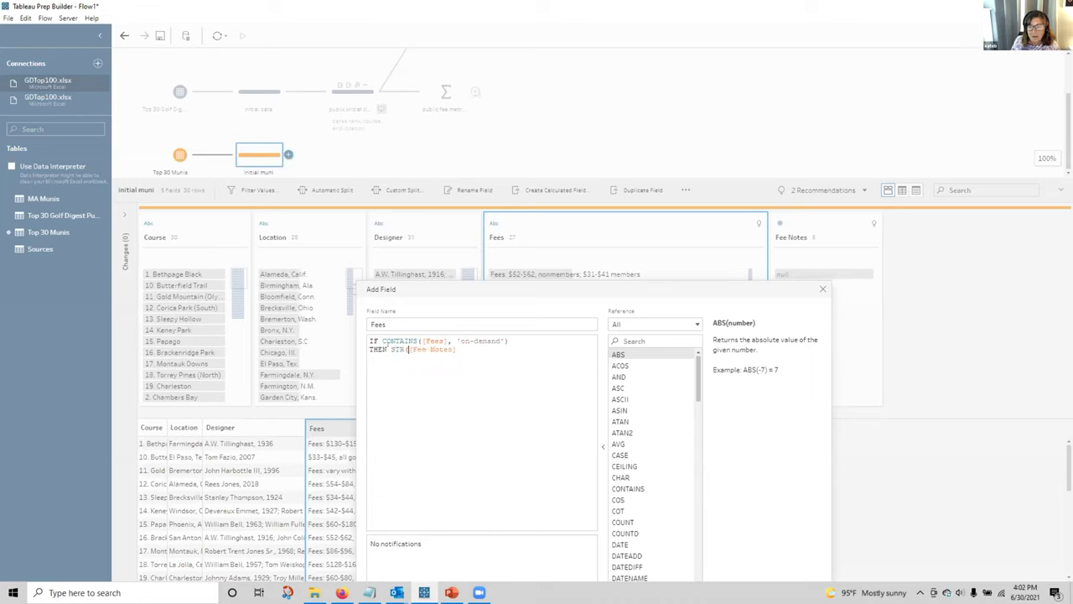
text())
- Finish the formula with ELSE [Fees] and END, and save the Fees calculation
key(Return)
text(ELSE )
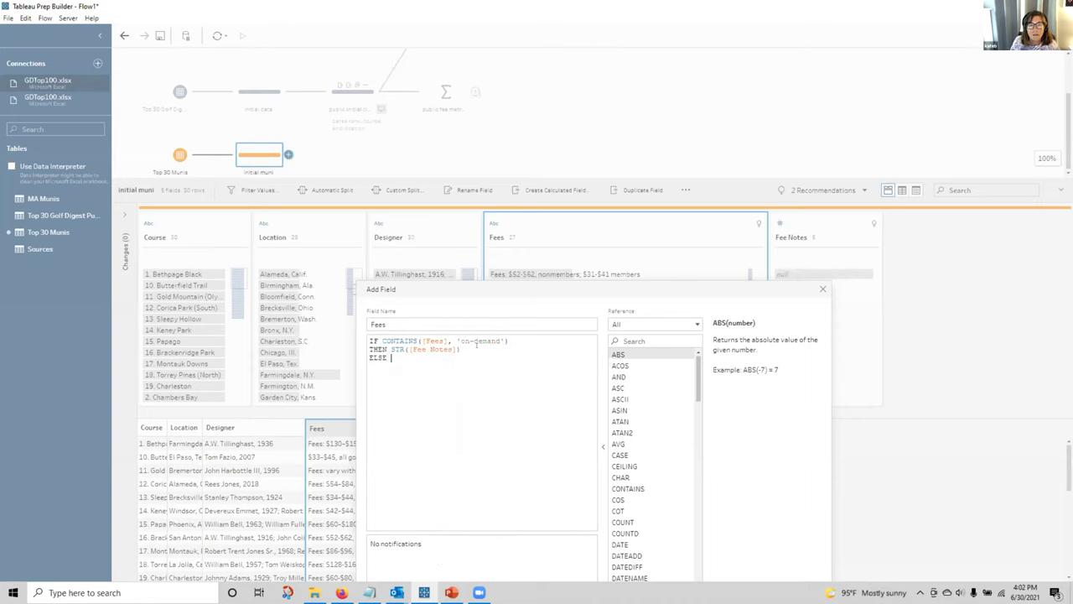
text([Fee)
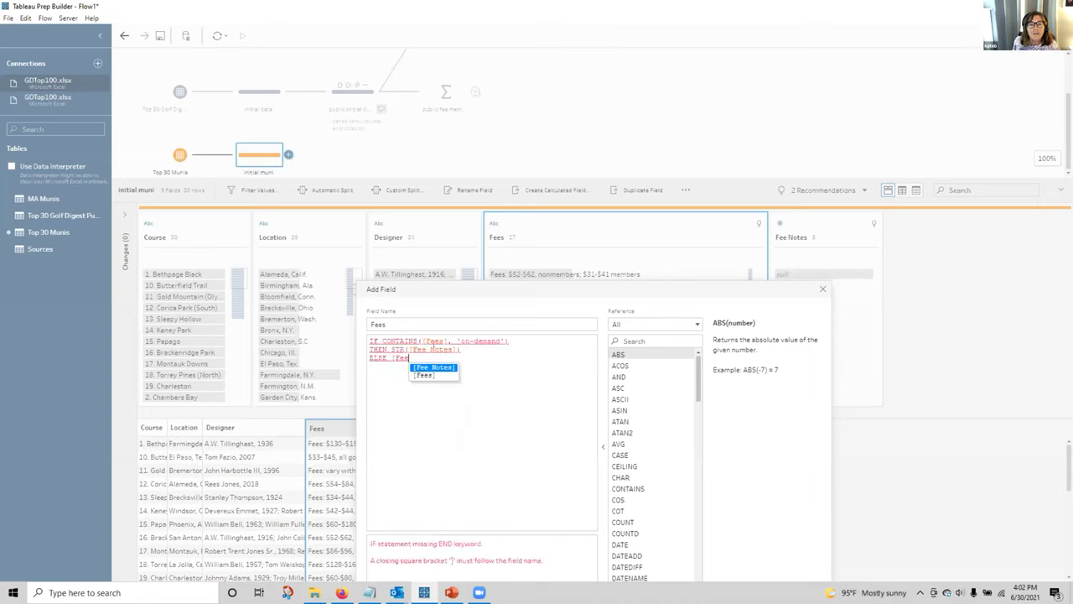
click(424, 374)
key(Return)
text(END)
click(424, 375)
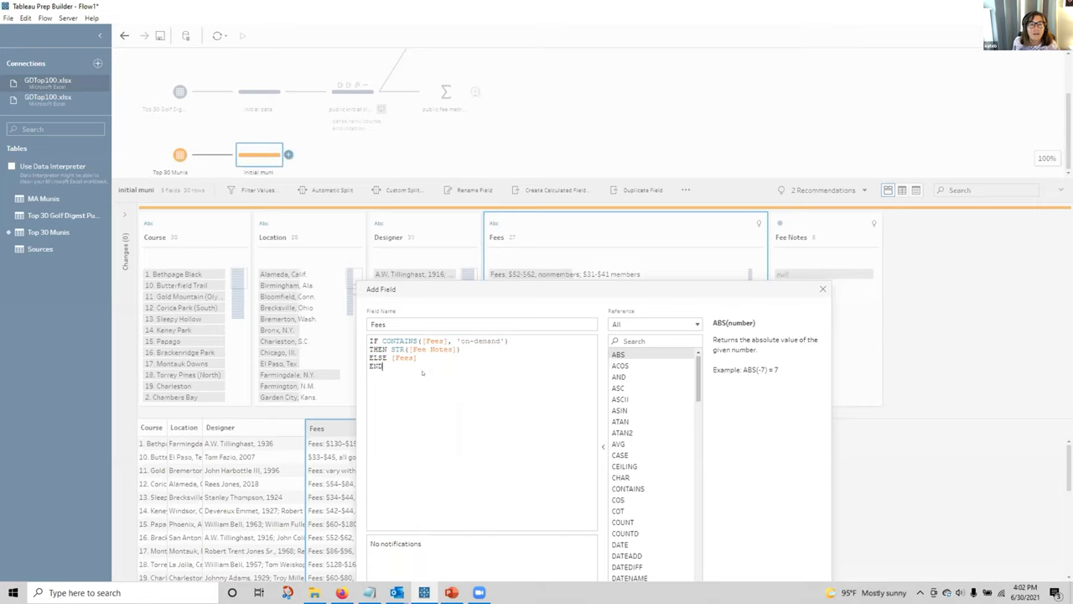
drag(513, 300, 513, 229)
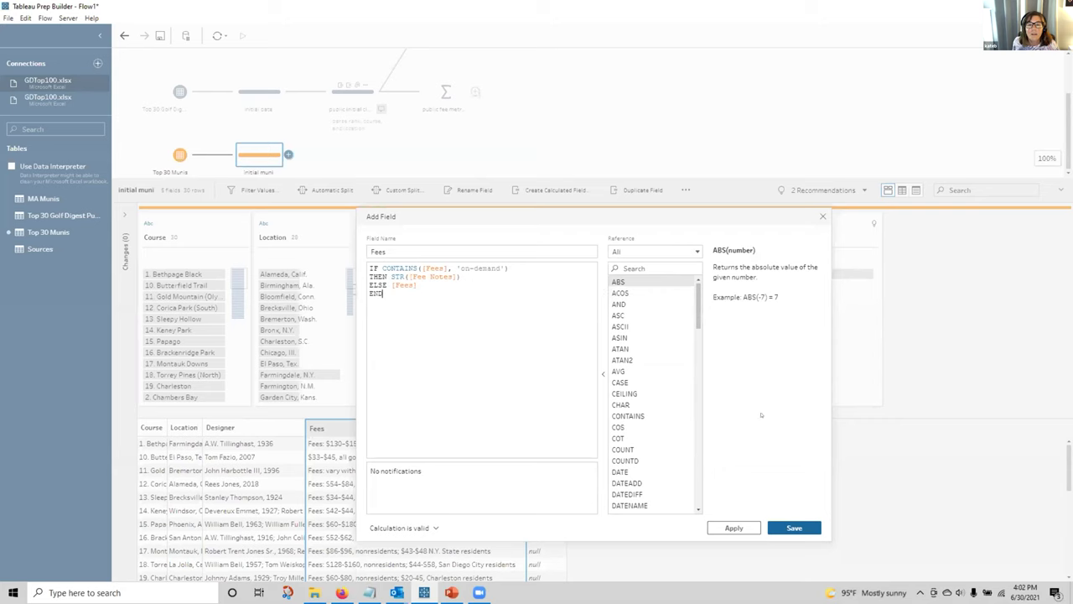
click(790, 527)
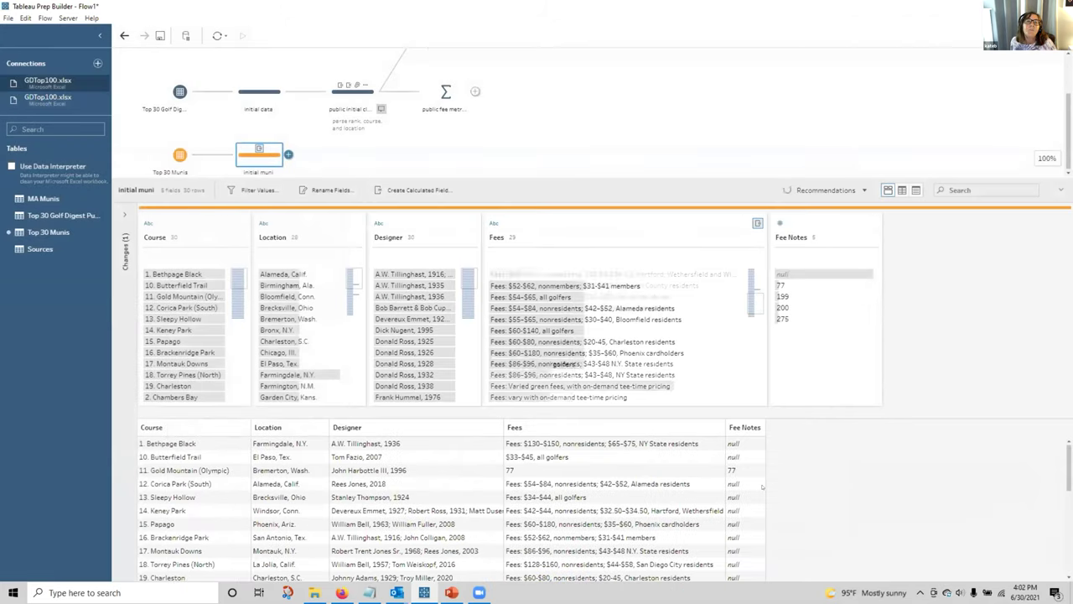
- Remove the Designer field from the initial muni step
click(411, 221)
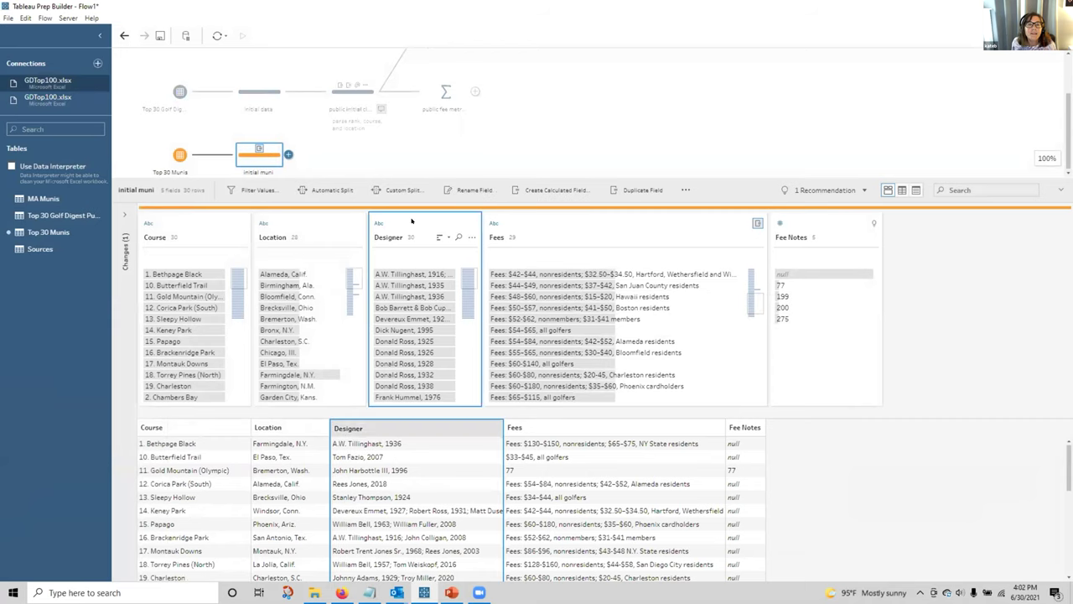
right_click(411, 221)
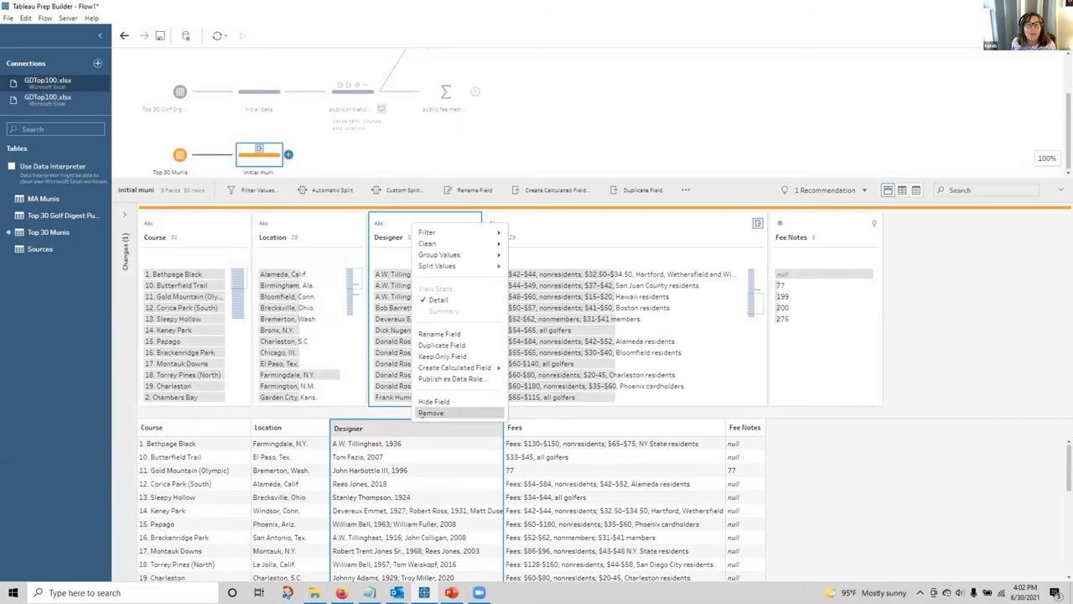
click(424, 412)
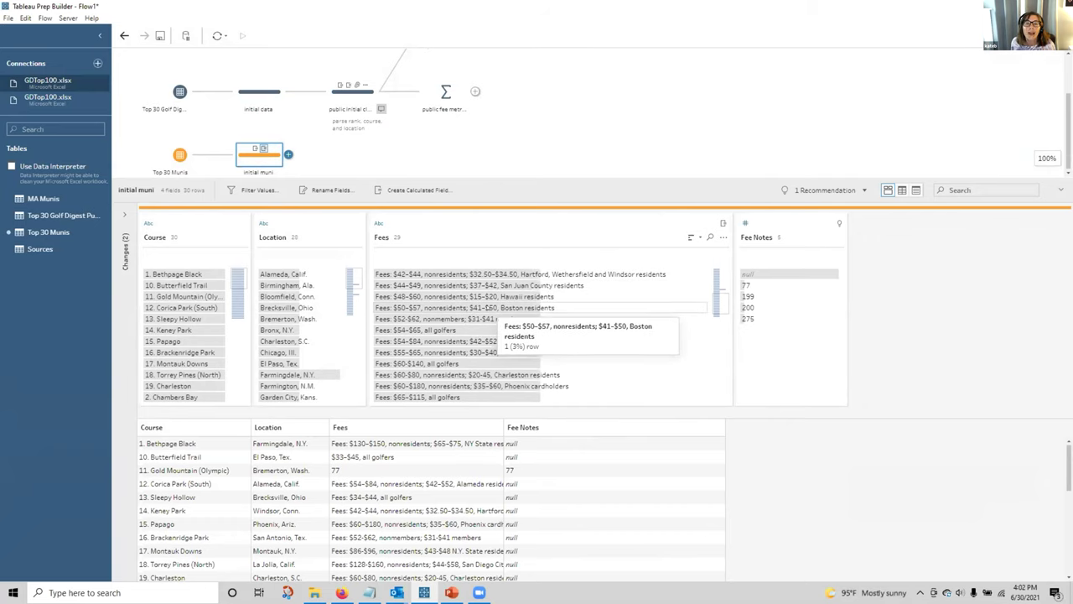
- Try splitting the Fees field into all parts at the semicolon separator, and undo the split
click(501, 228)
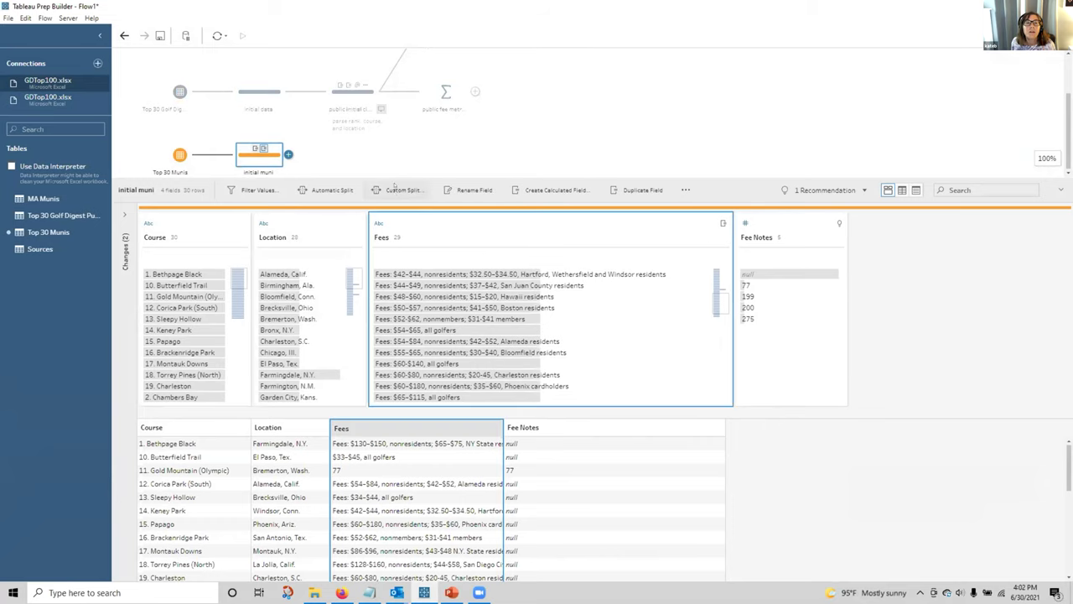
click(398, 189)
text(;)
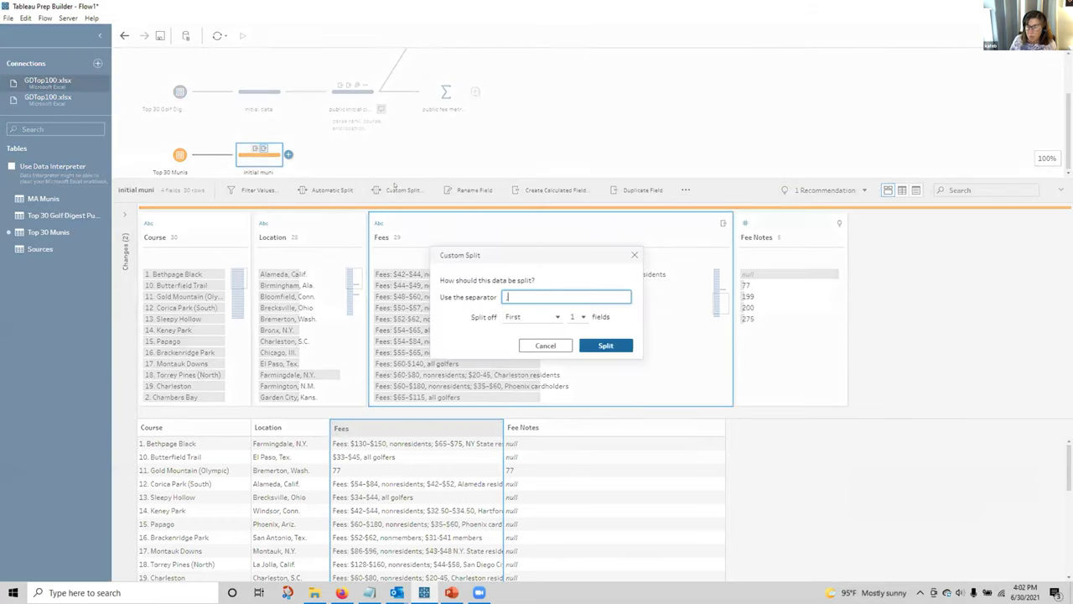
click(531, 316)
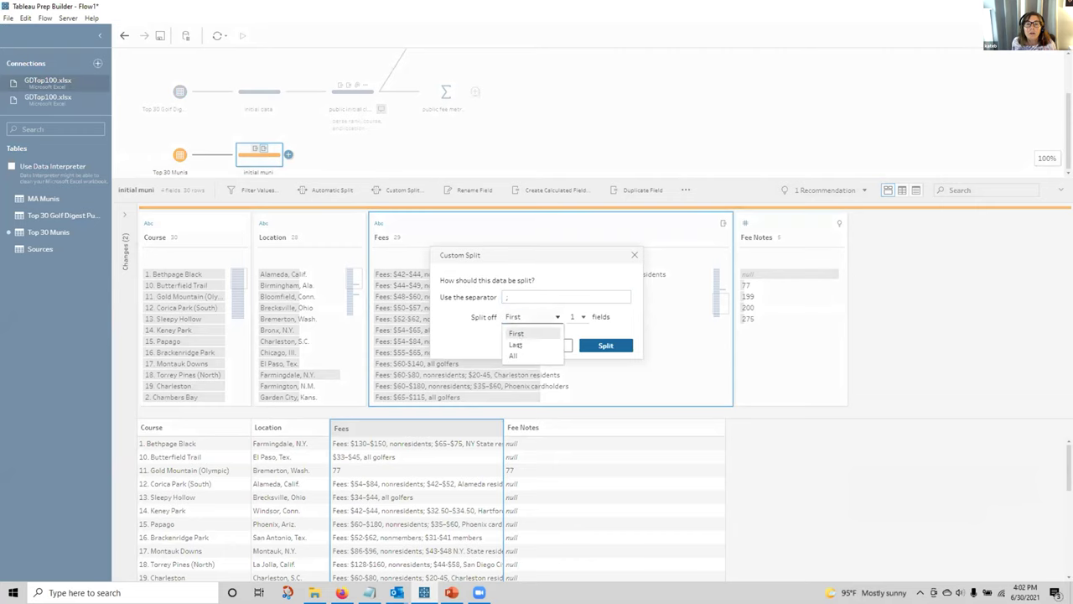
click(517, 356)
click(605, 346)
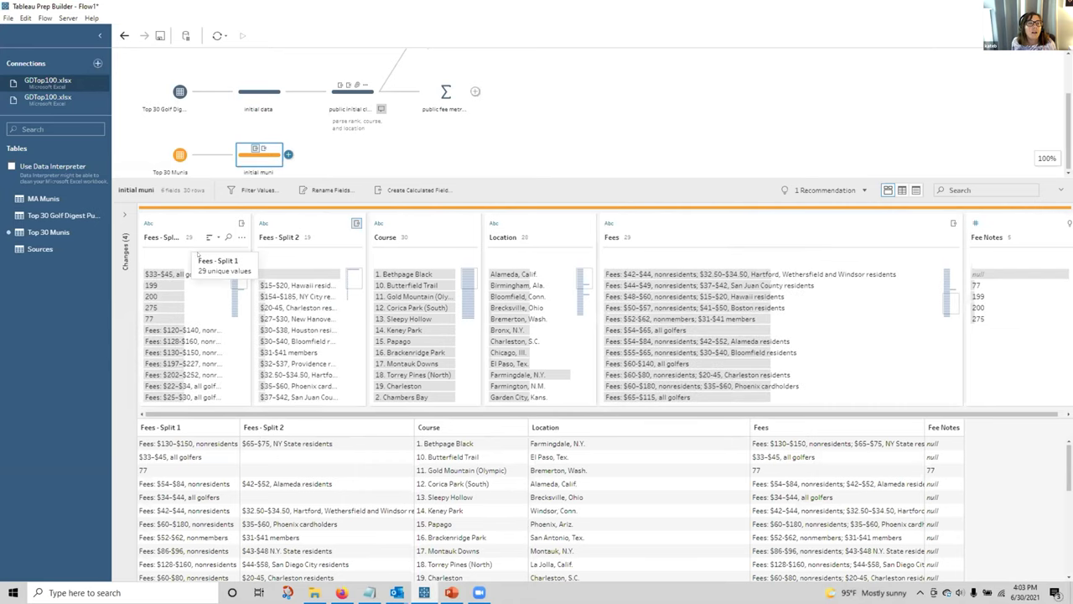
click(191, 220)
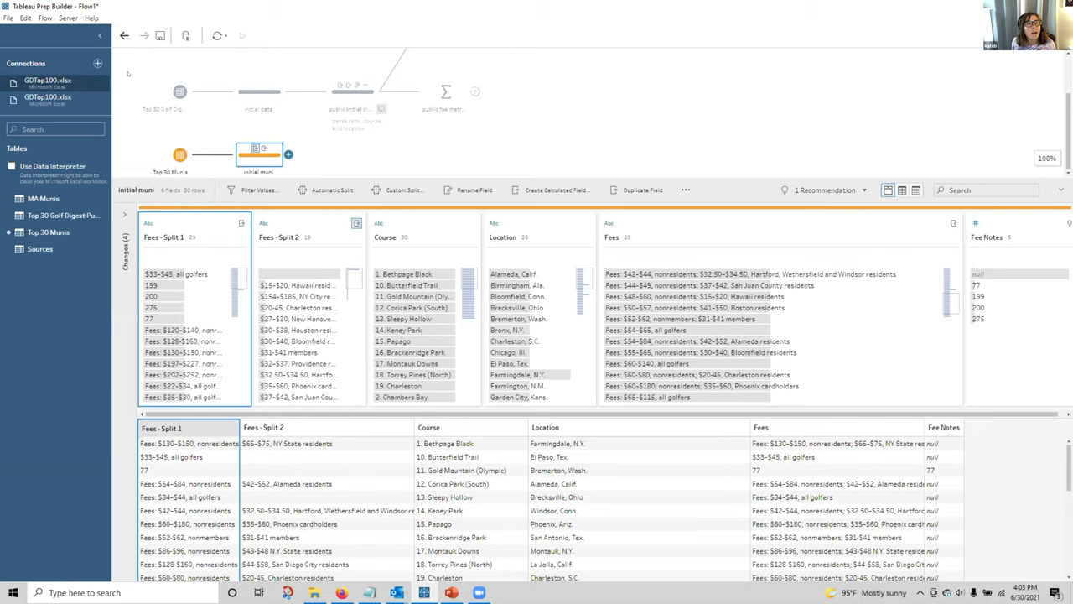
click(124, 35)
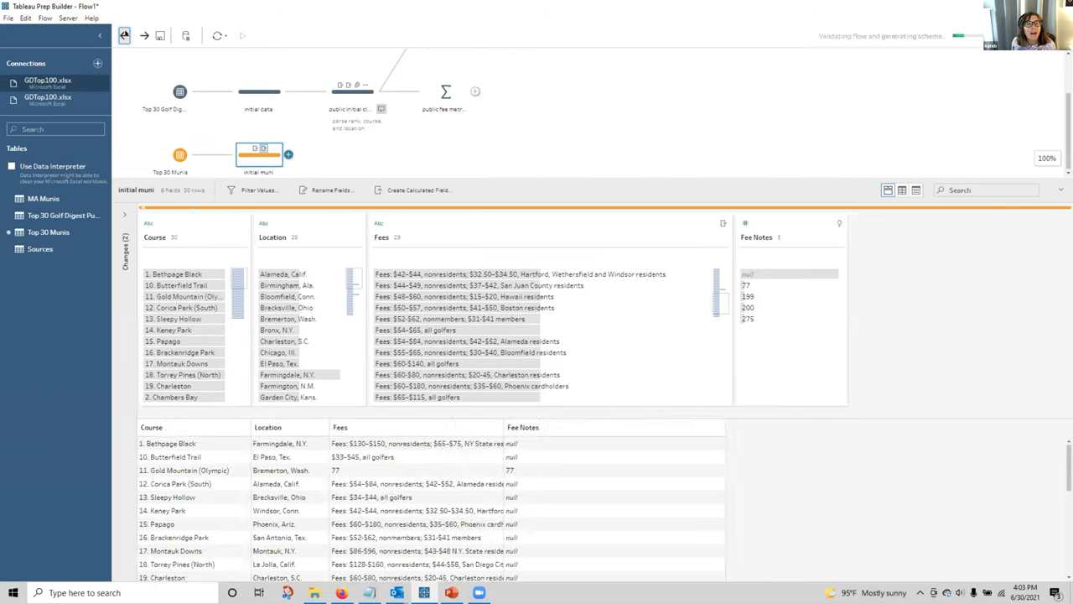
- Start a calculated field named Fees from the Fees field and begin its formula with REPLACE([Fees]
click(491, 221)
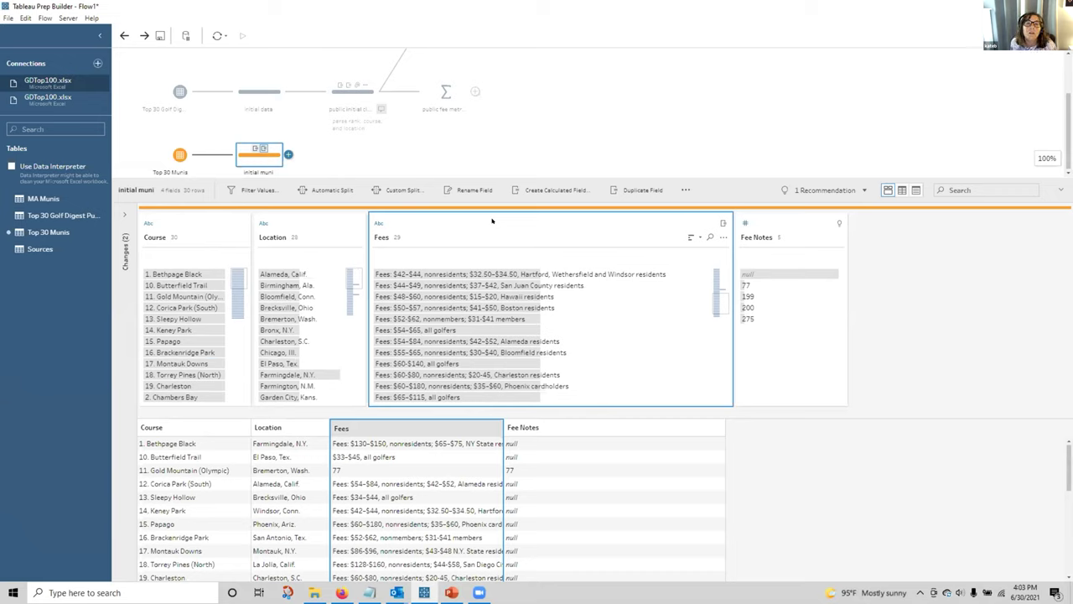
click(555, 190)
key(ctrl+a)
text(F)
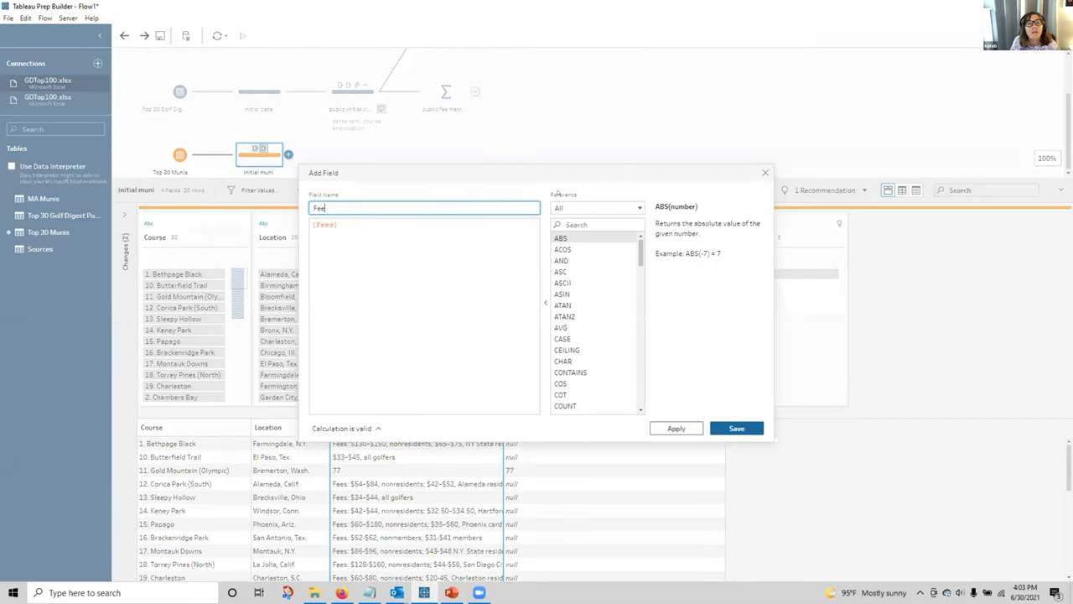
click(312, 225)
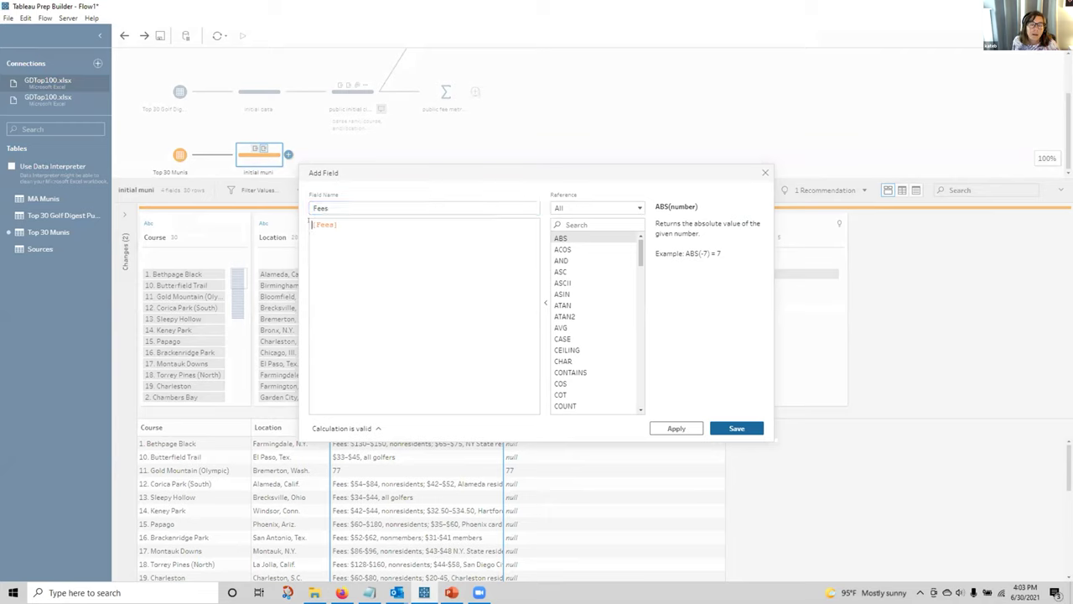
text(REPLACE)
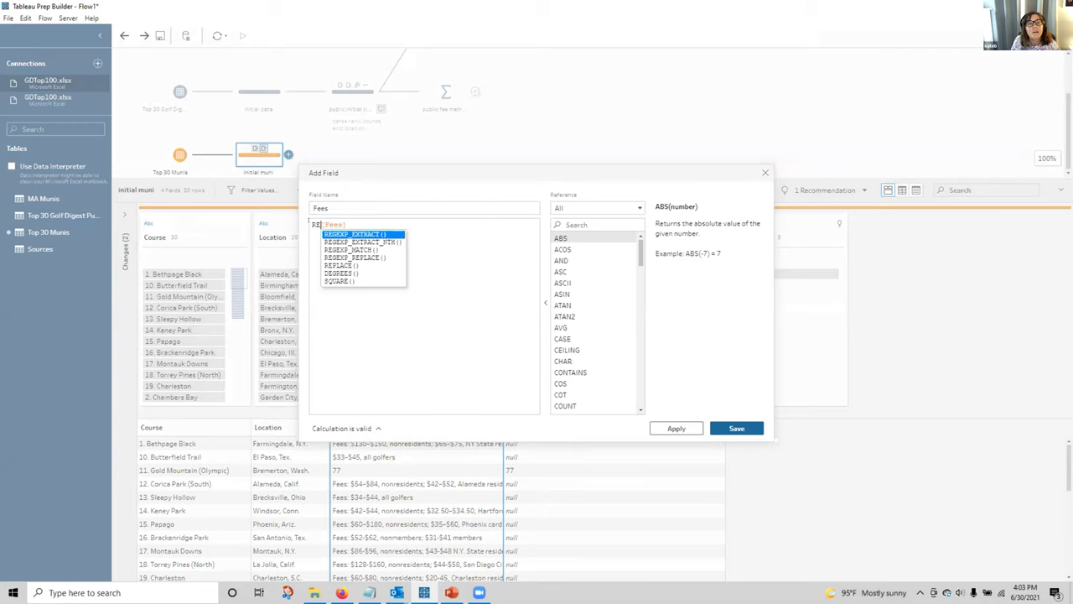
key(Return)
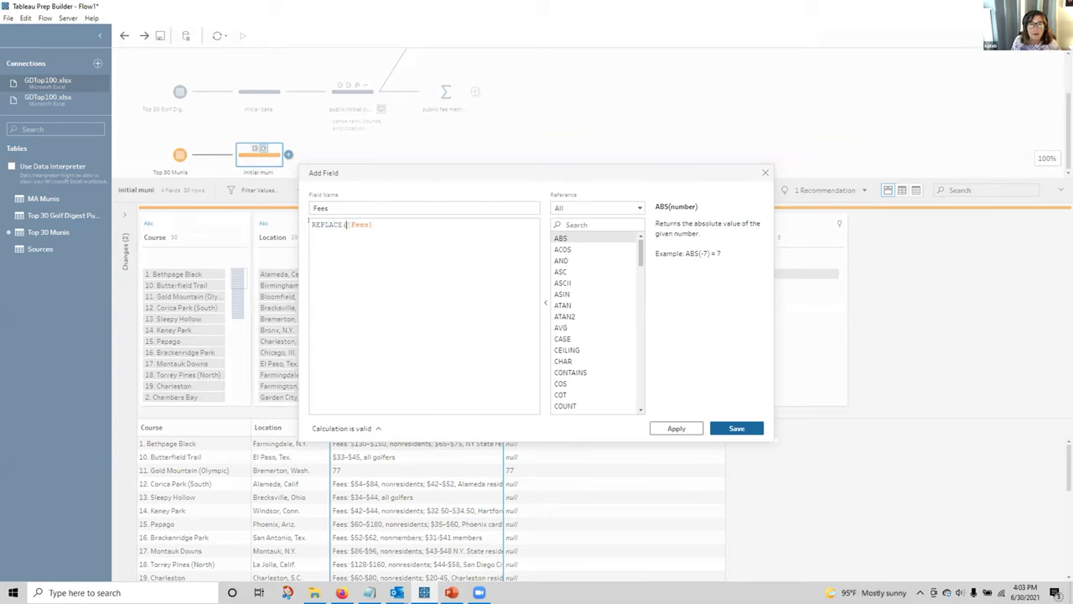
- Copy the long dash from the Notepad text, complete the formula as REPLACE([Fees], '–', '-') and save the field
click(369, 592)
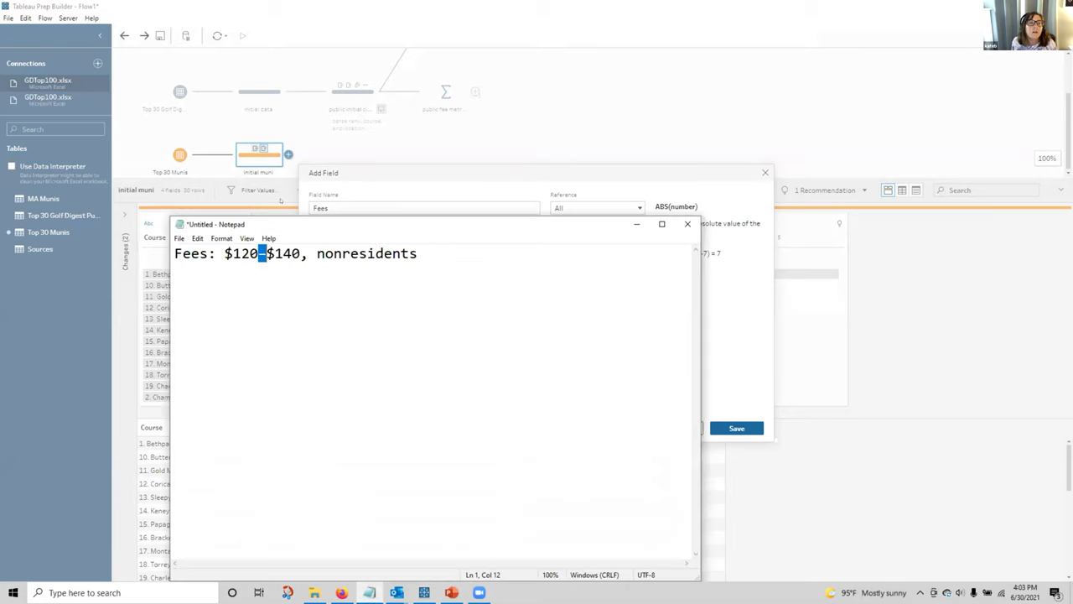
right_click(261, 254)
click(289, 289)
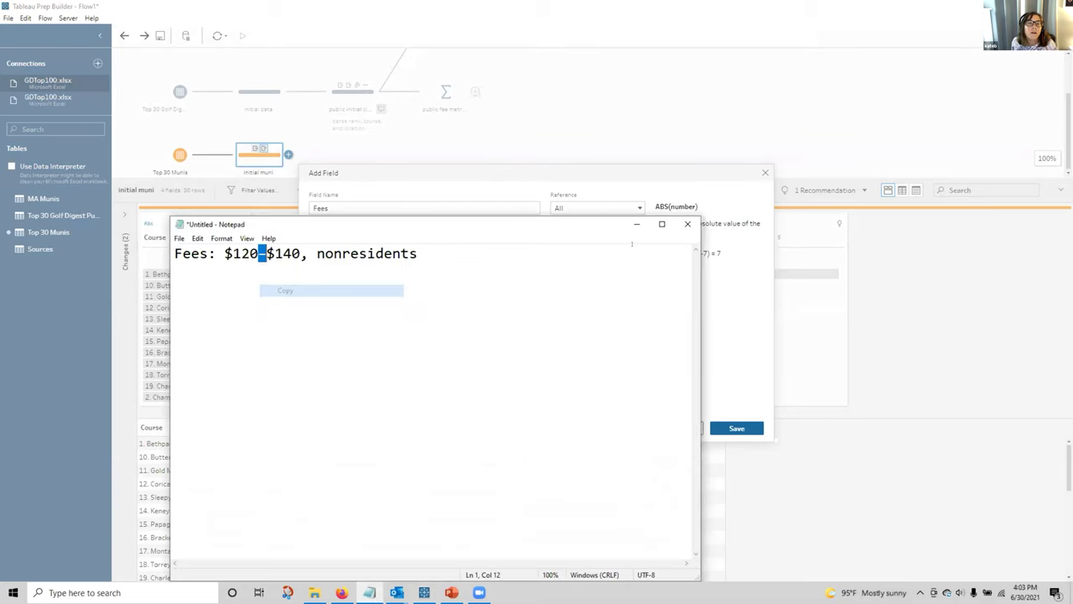
click(637, 224)
text(, )
text(, '')
text(-'))
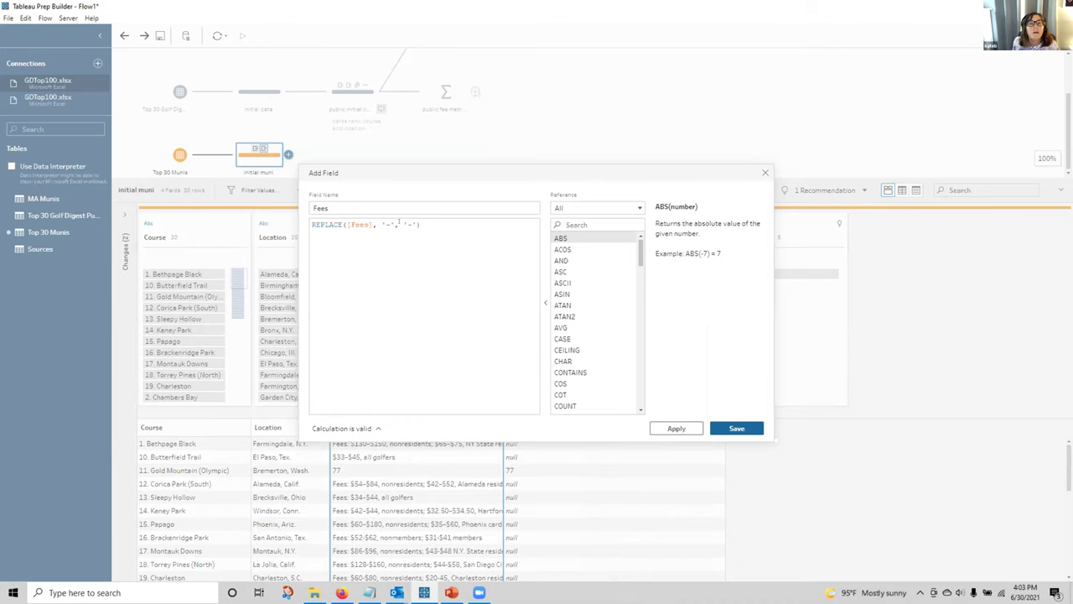
click(747, 431)
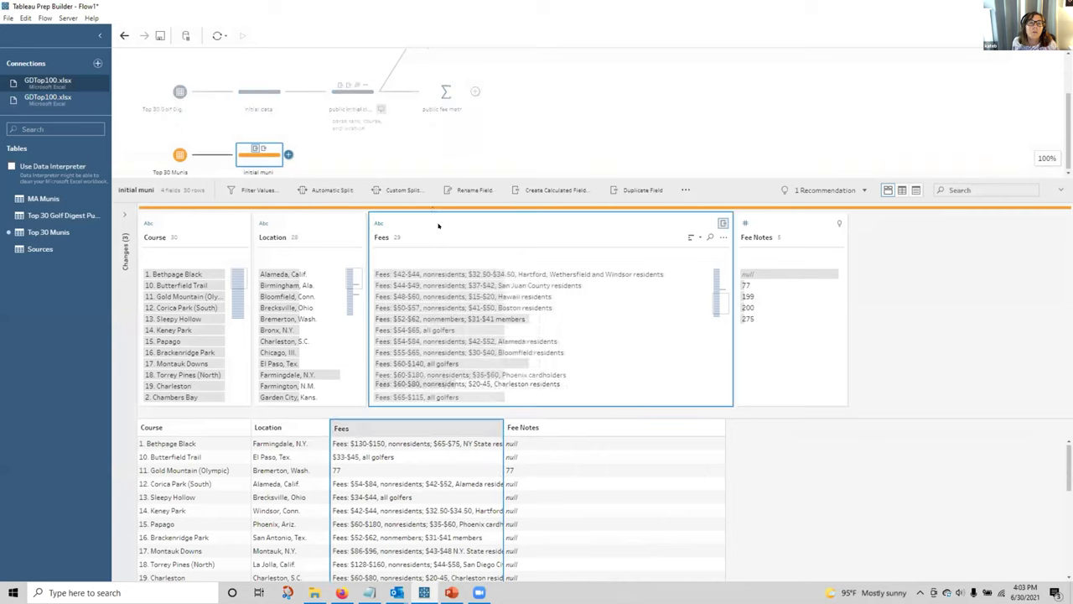
- Split the Fees field into all parts using the semicolon separator
click(404, 191)
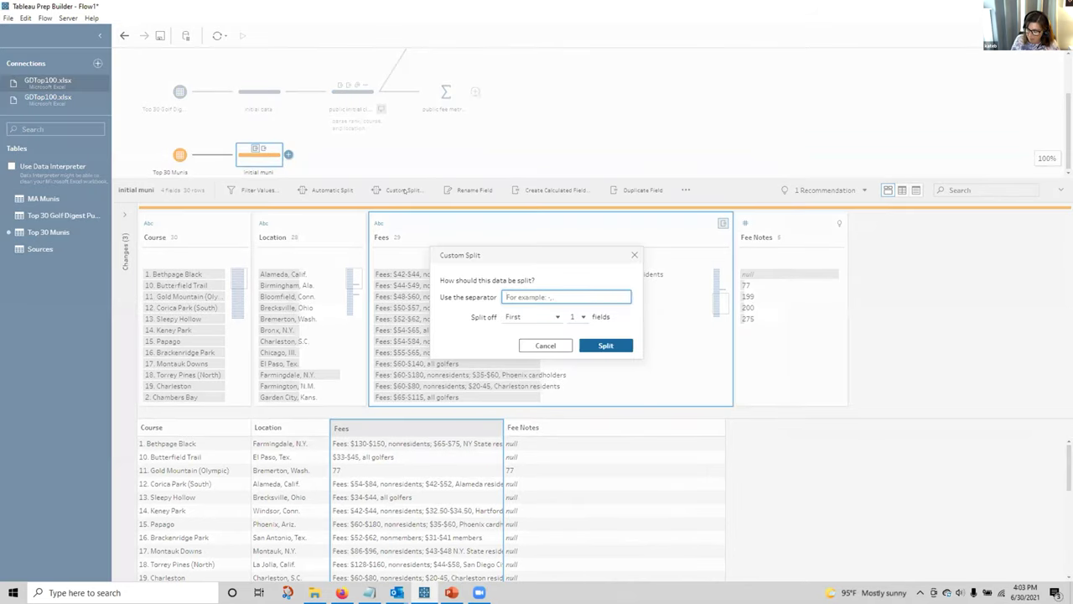
text(,)
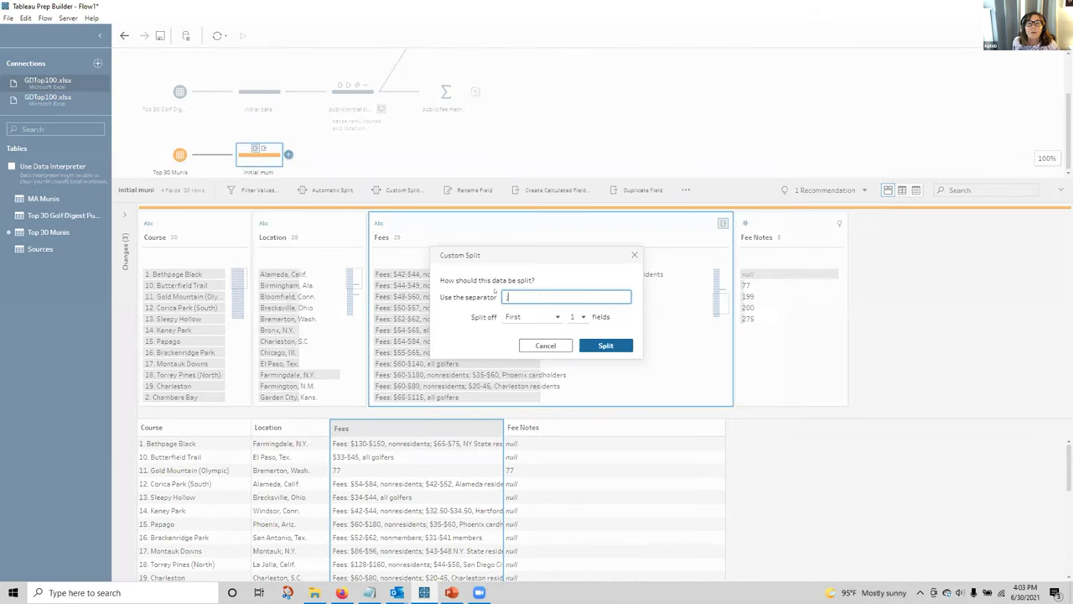
click(533, 317)
click(516, 353)
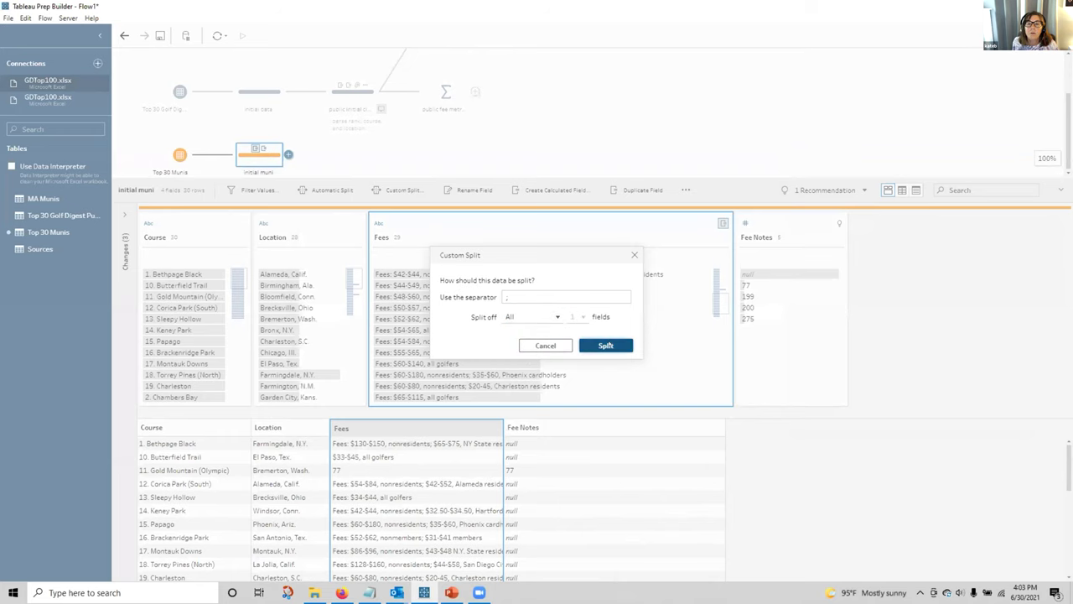
click(606, 345)
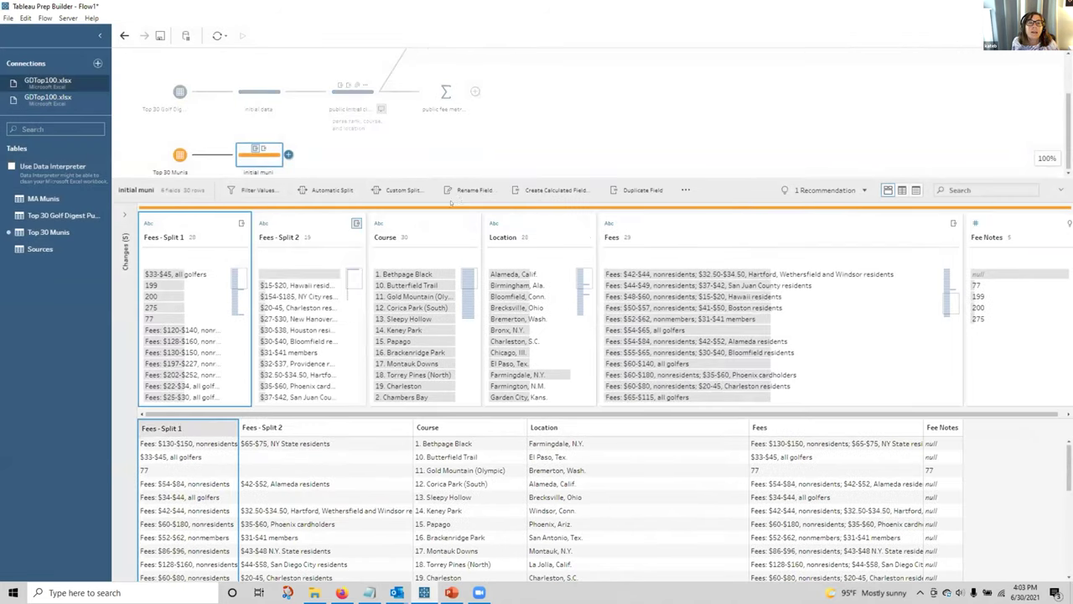
- Split the Fees - Split 1 field into all parts using the hyphen separator
click(398, 190)
text(-)
click(530, 317)
click(520, 354)
click(606, 345)
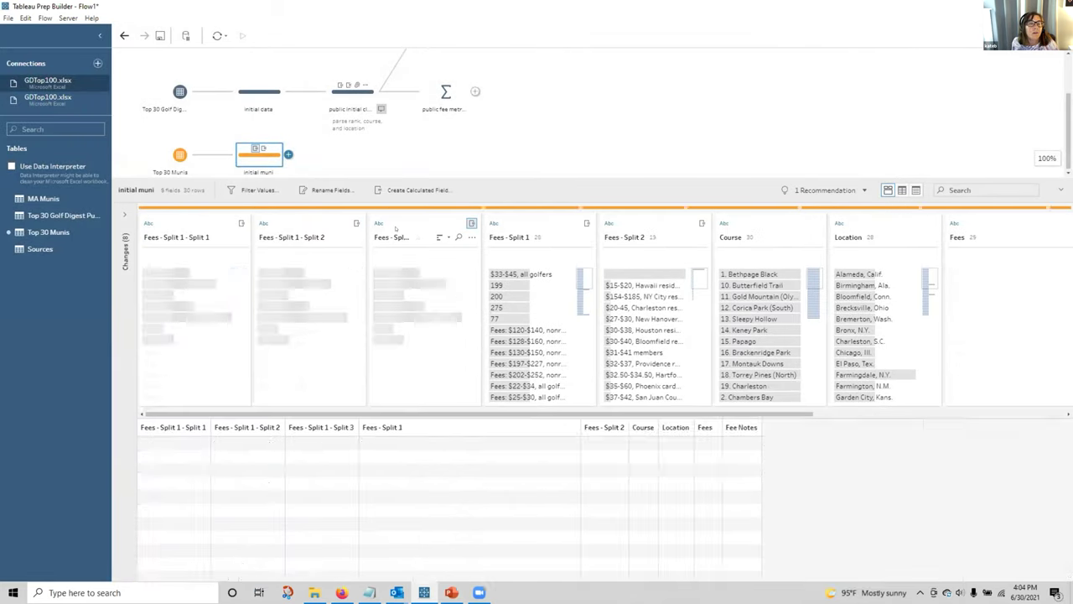
- Remove the Fees - Split 1 - Split 3 field
click(541, 221)
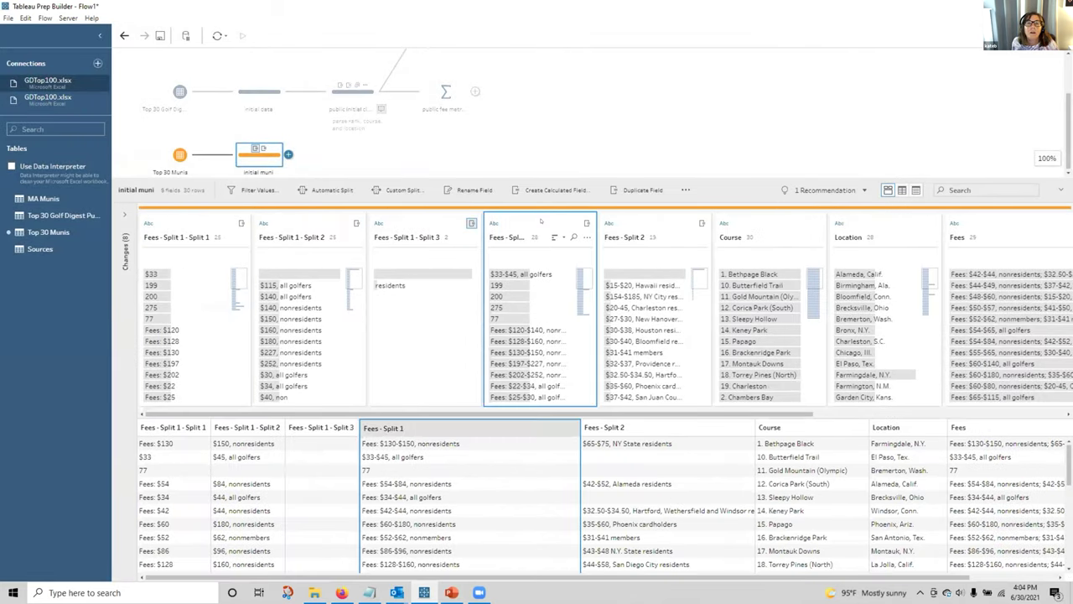
right_click(416, 224)
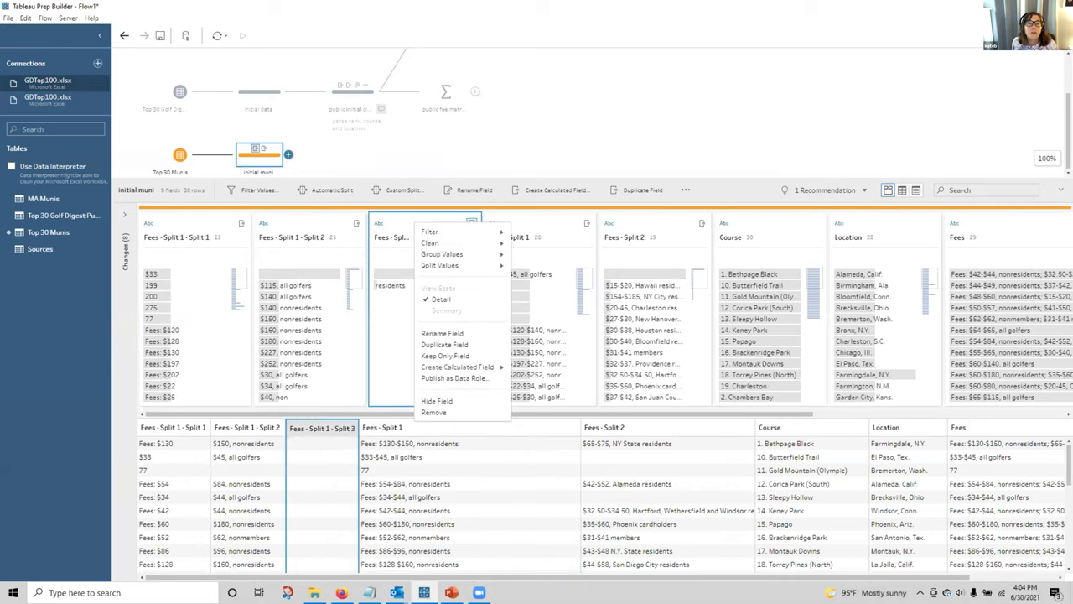
click(436, 412)
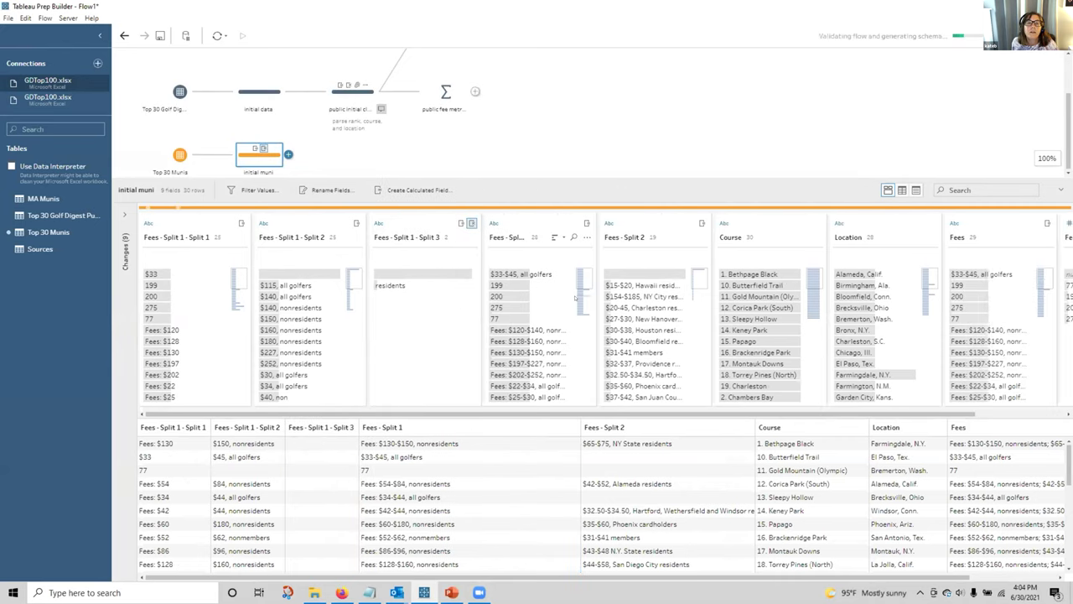
click(430, 223)
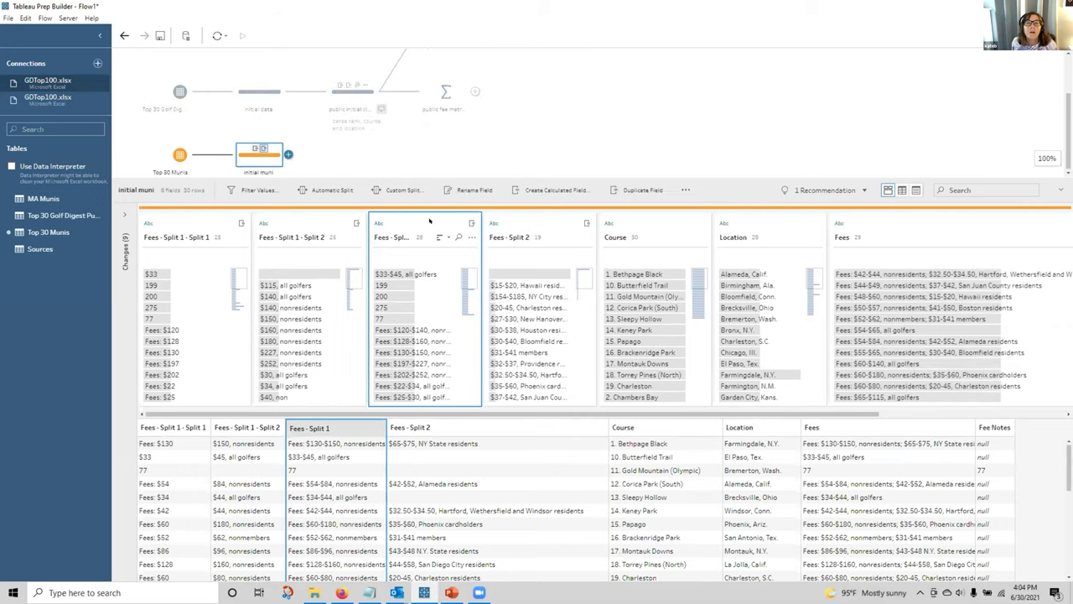
click(396, 190)
text(,)
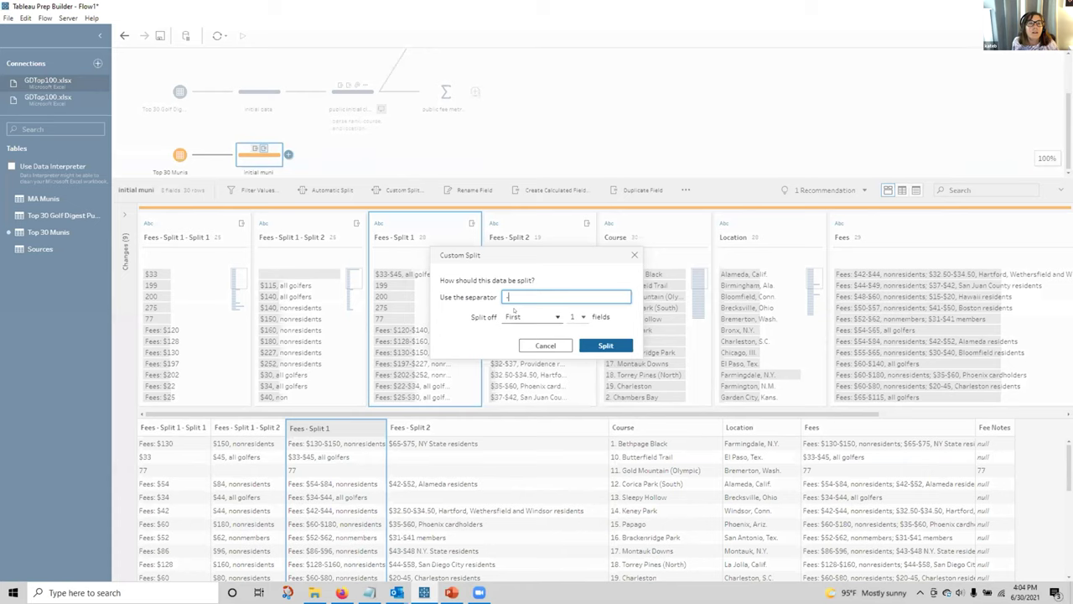
click(634, 255)
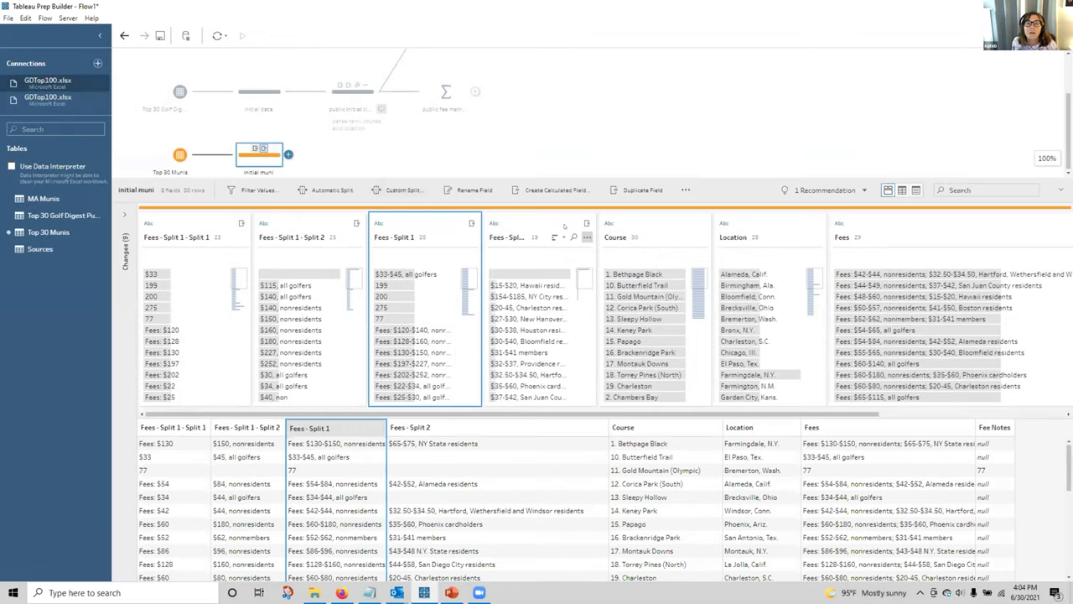
- Split the Fees - Split 2 field into all parts using the hyphen separator
click(524, 238)
click(397, 189)
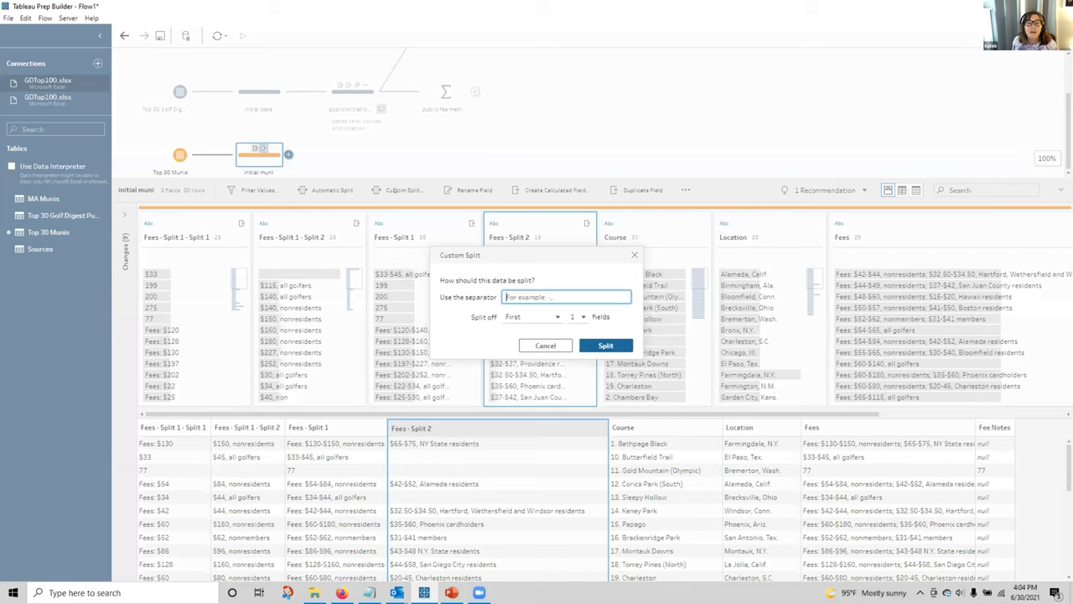
click(532, 316)
click(516, 356)
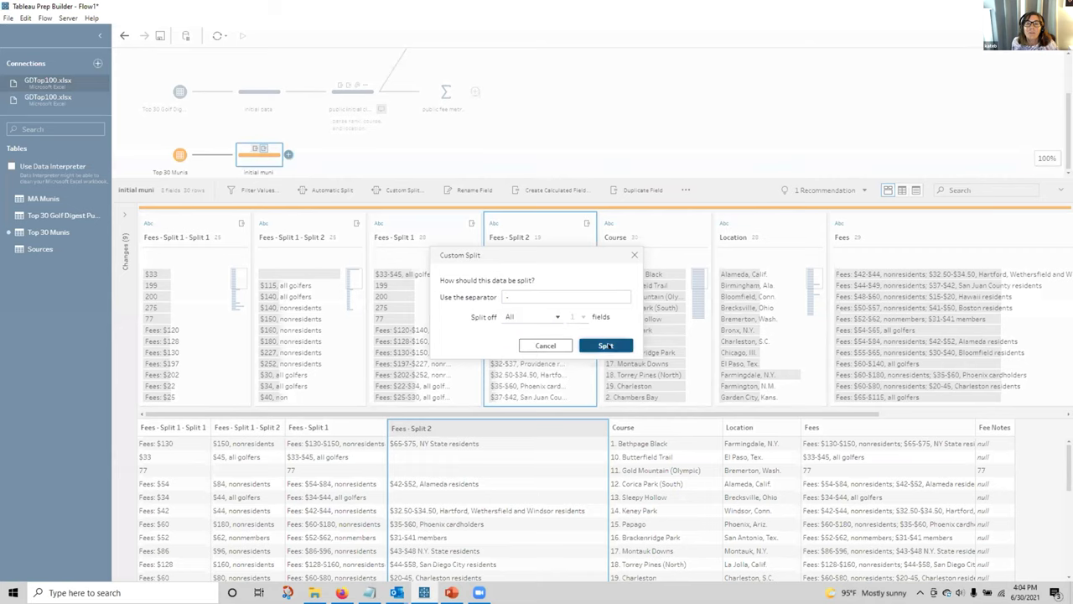
click(605, 346)
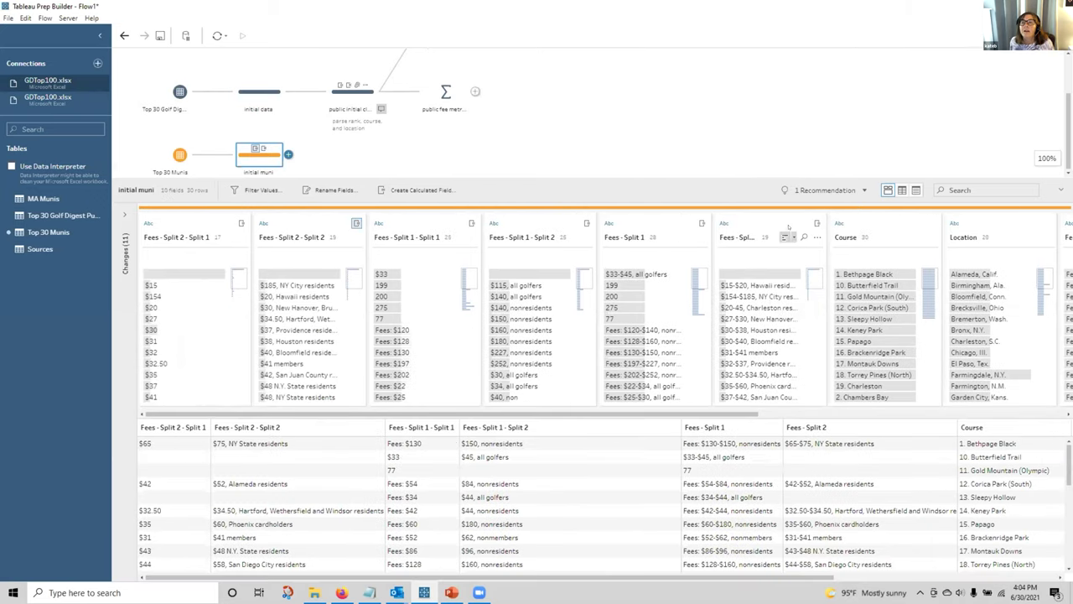
- Remove the intermediate Fees - Split 1 and Fees - Split 2 fields together
click(657, 218)
ctrl+click(752, 220)
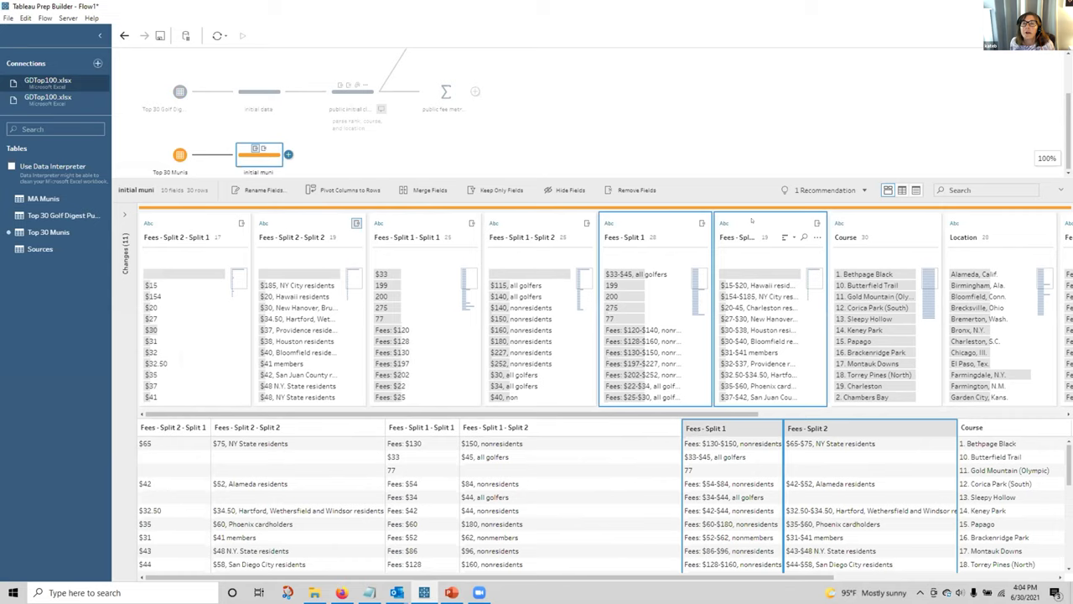
right_click(752, 221)
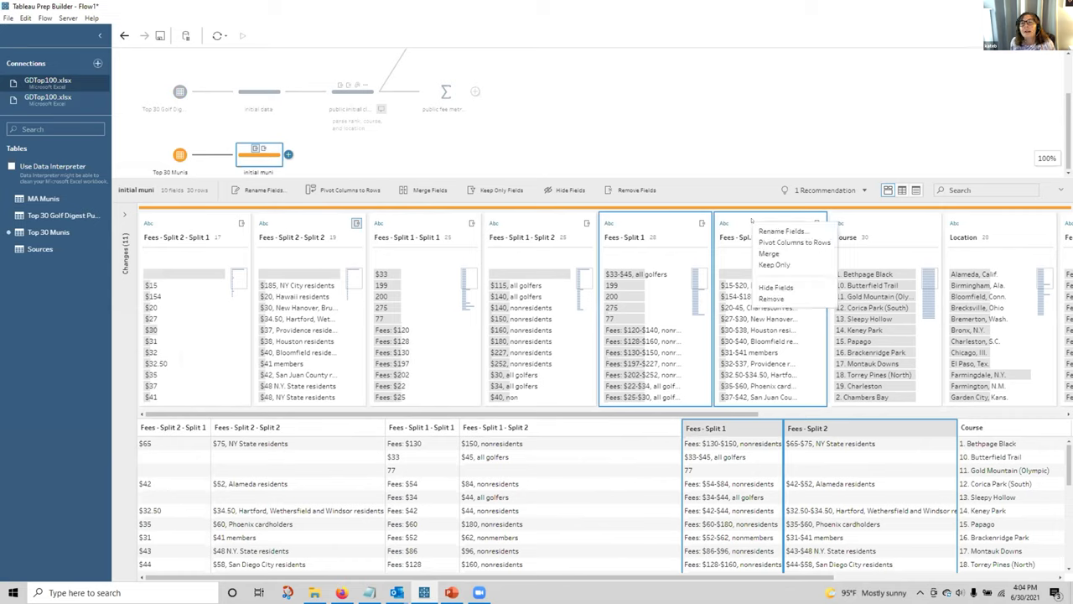
click(767, 298)
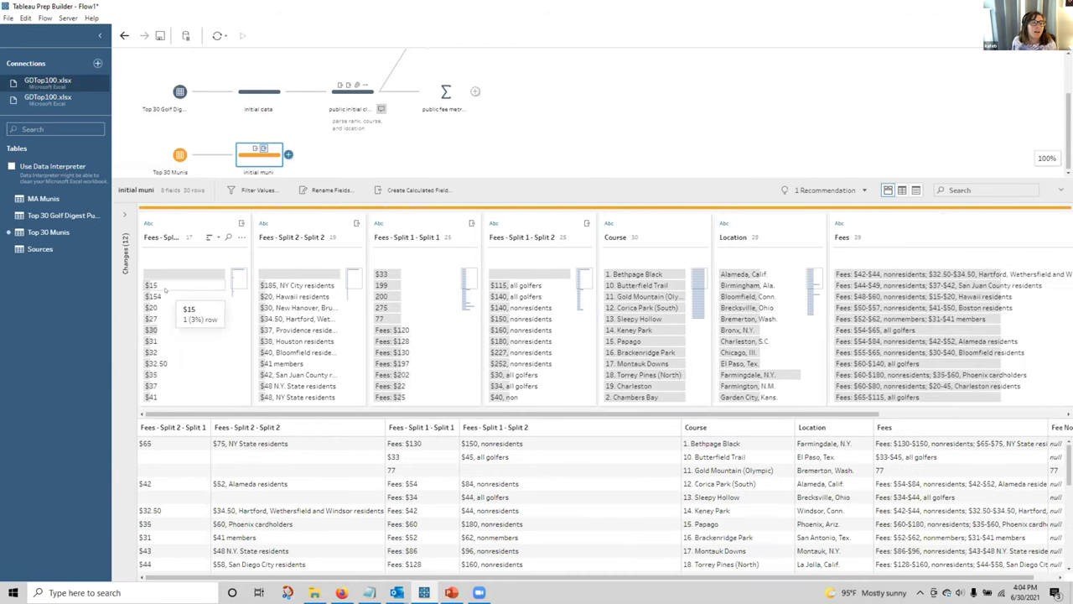
scroll(165, 290, down, 2)
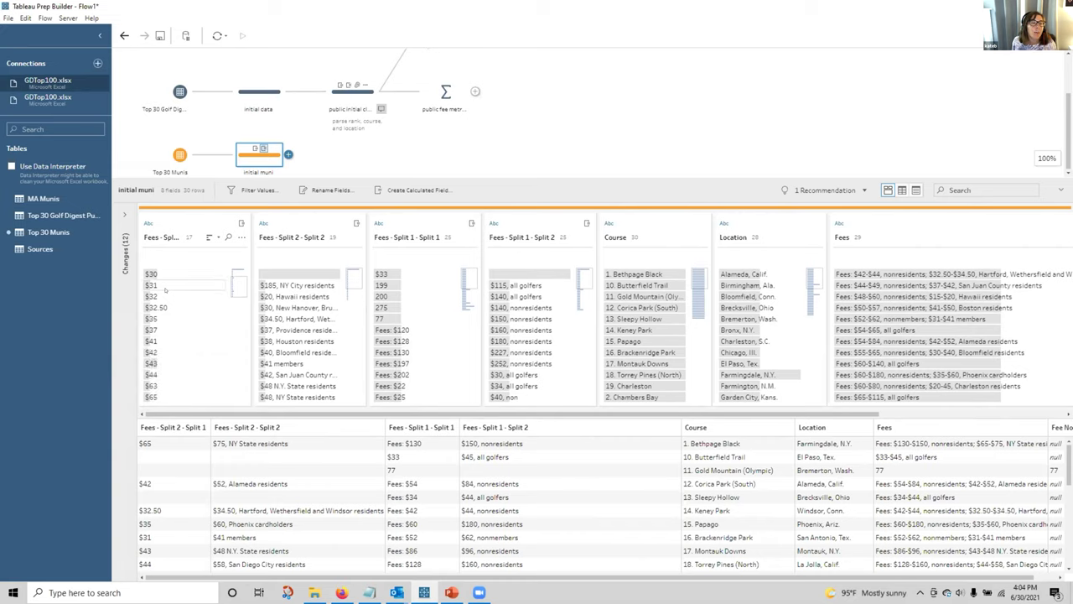
scroll(166, 289, up, 2)
scroll(166, 290, down, 2)
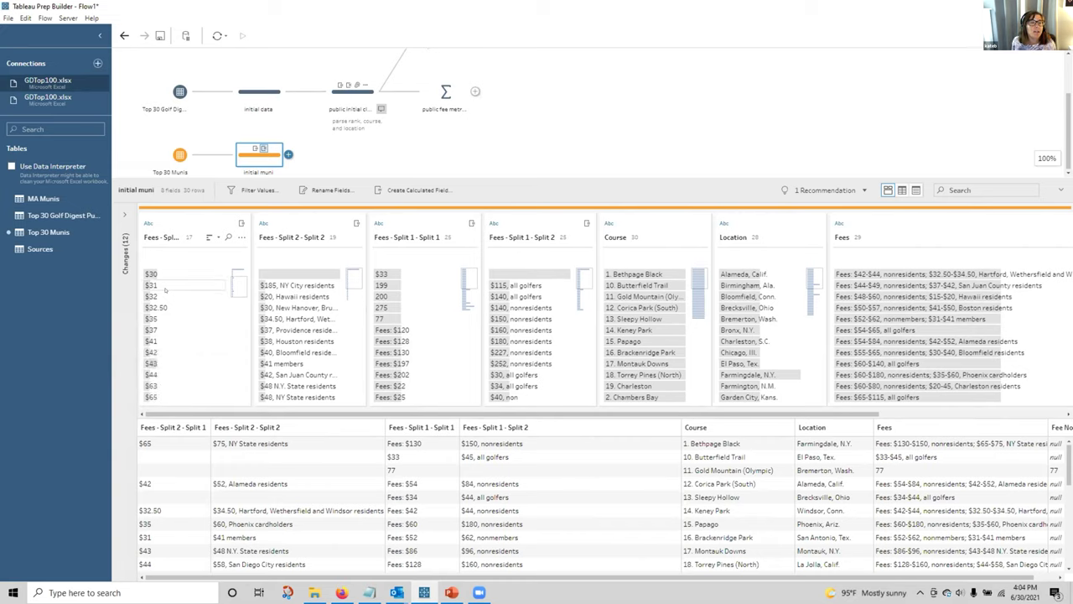